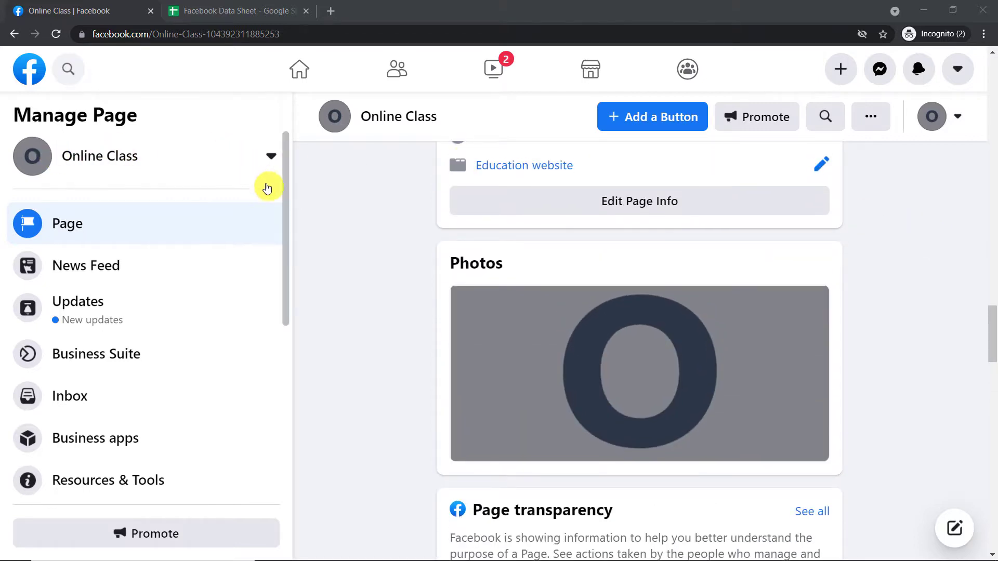
# - Examine the 26 June Biology classes post and its comments on the Online Class page, plus the comment rows in Facebook Data Sheet
pyautogui.scroll(-5, 267, 185)
pyautogui.scroll(-7, 960, 237)
pyautogui.scroll(-5, 958, 236)
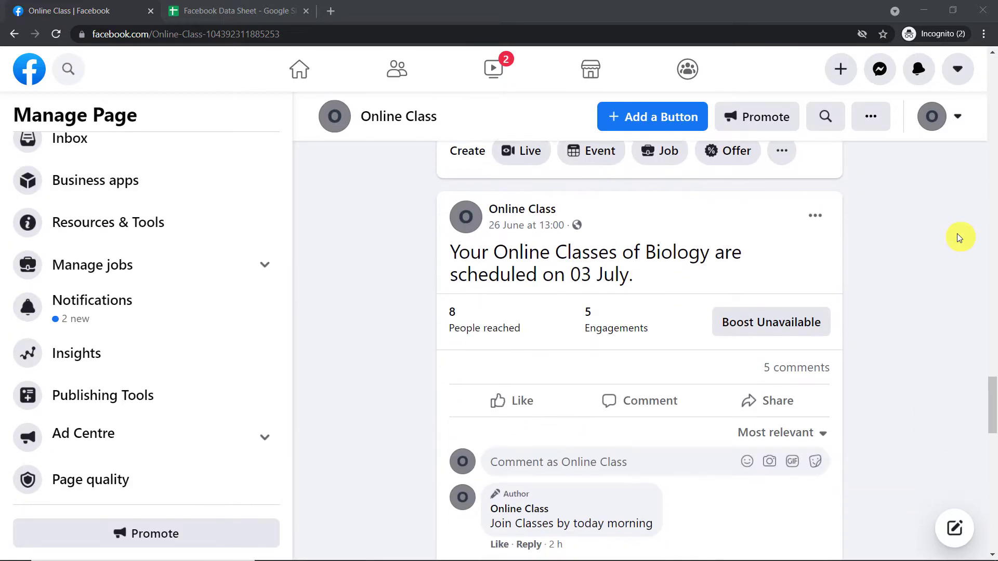
pyautogui.scroll(-1, 769, 207)
pyautogui.scroll(1, 541, 177)
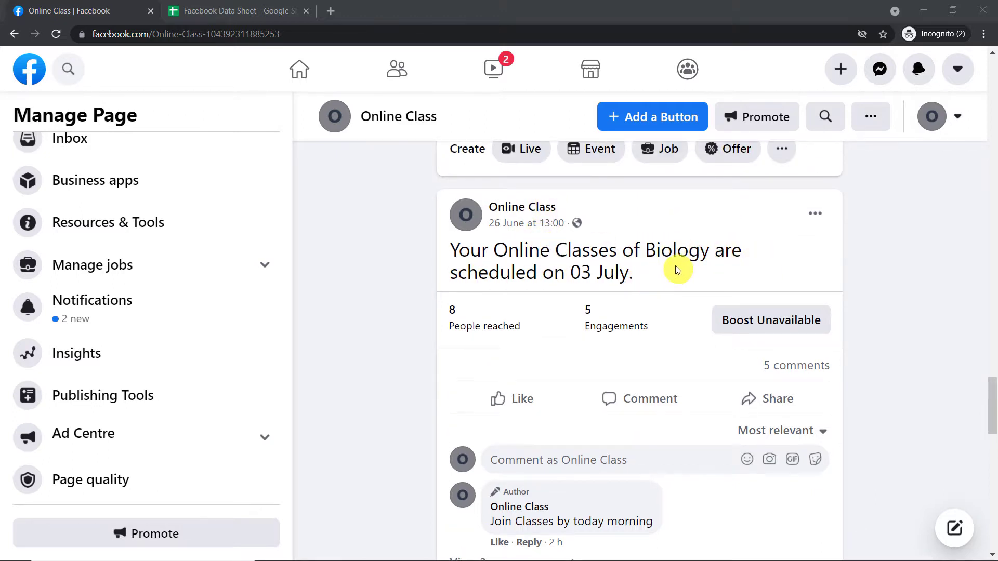
pyautogui.scroll(-1, 678, 265)
pyautogui.scroll(-1, 679, 260)
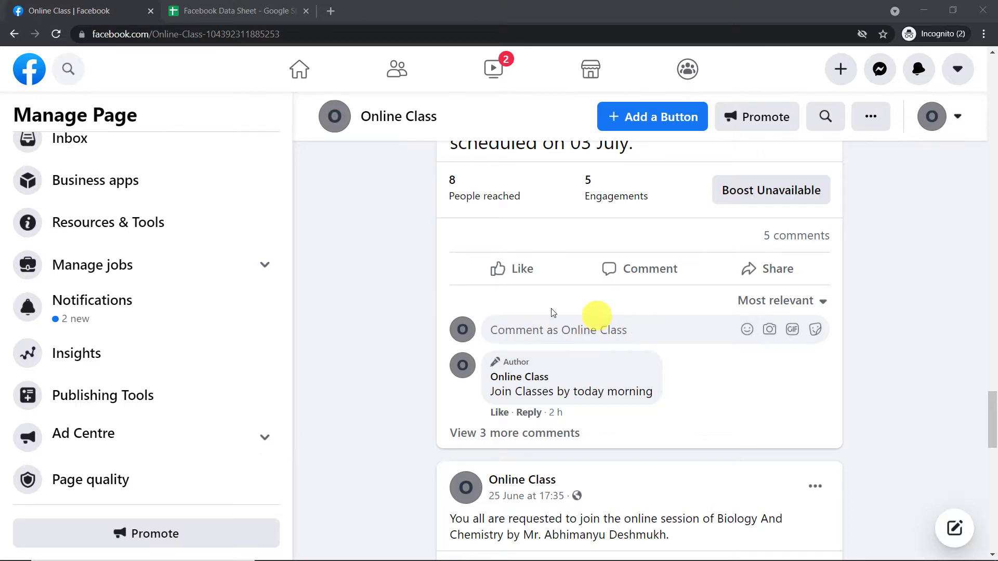
pyautogui.click(224, 10)
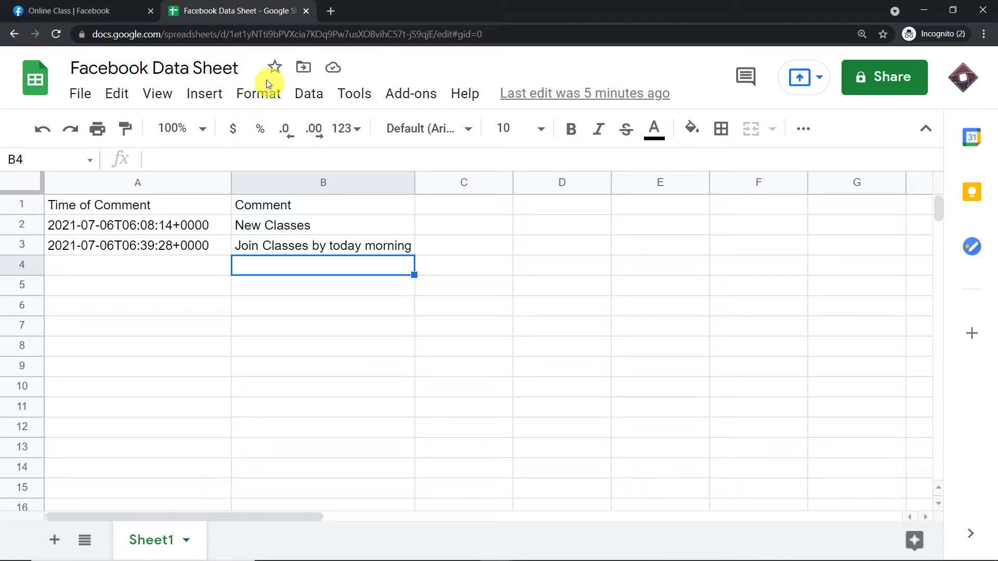
pyautogui.click(87, 11)
pyautogui.scroll(4, 577, 213)
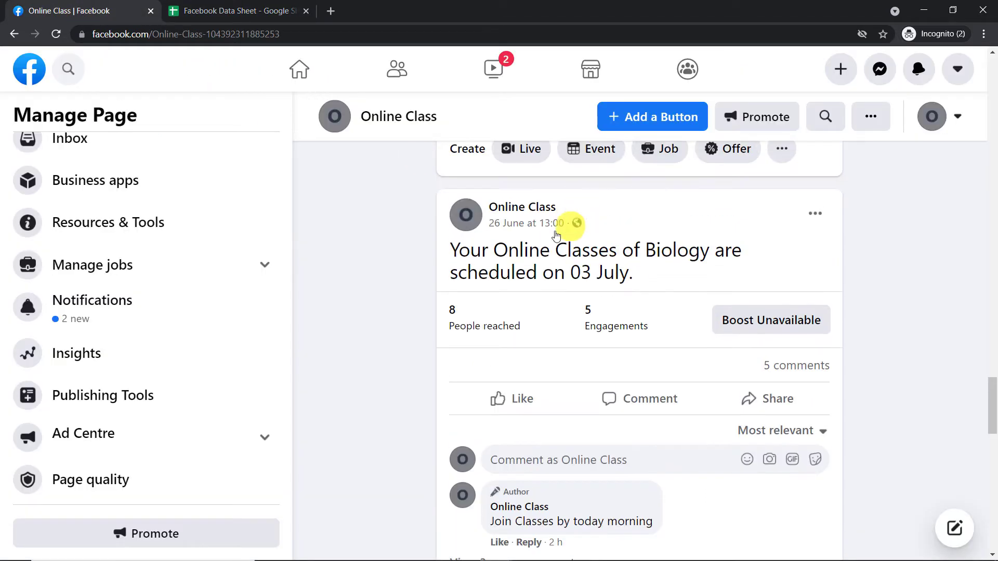
pyautogui.scroll(-1, 836, 252)
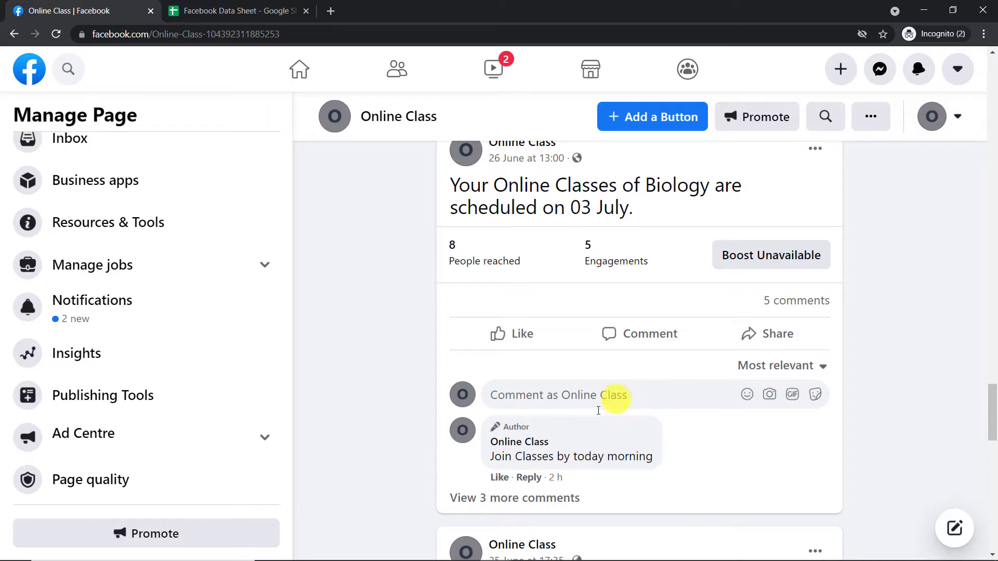
# - Switch to the browser window signed in with the second Facebook account, view the Biology classes post's comments and check the active account
pyautogui.moveTo(565, 555)
pyautogui.moveTo(504, 554)
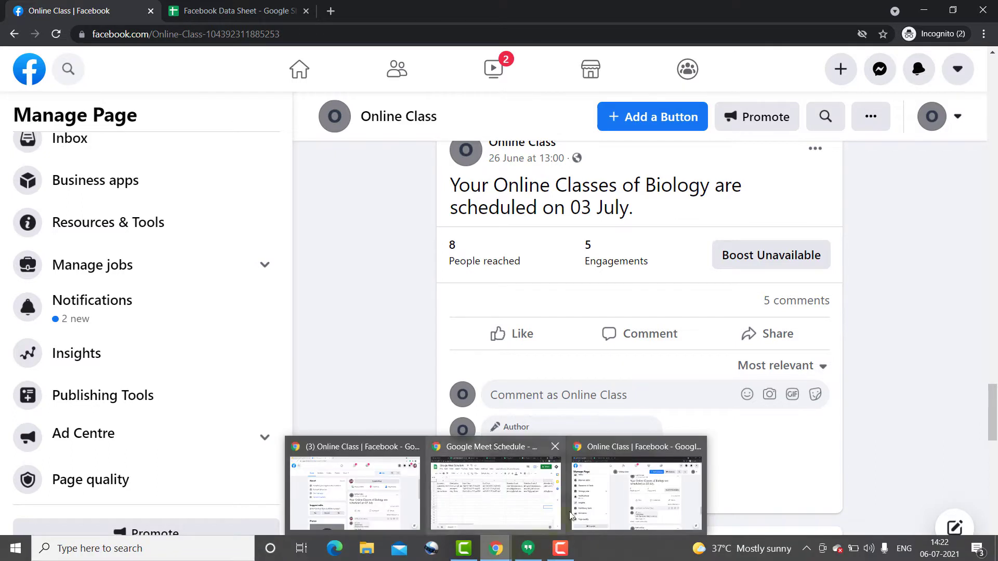
pyautogui.moveTo(474, 506)
pyautogui.click(397, 501)
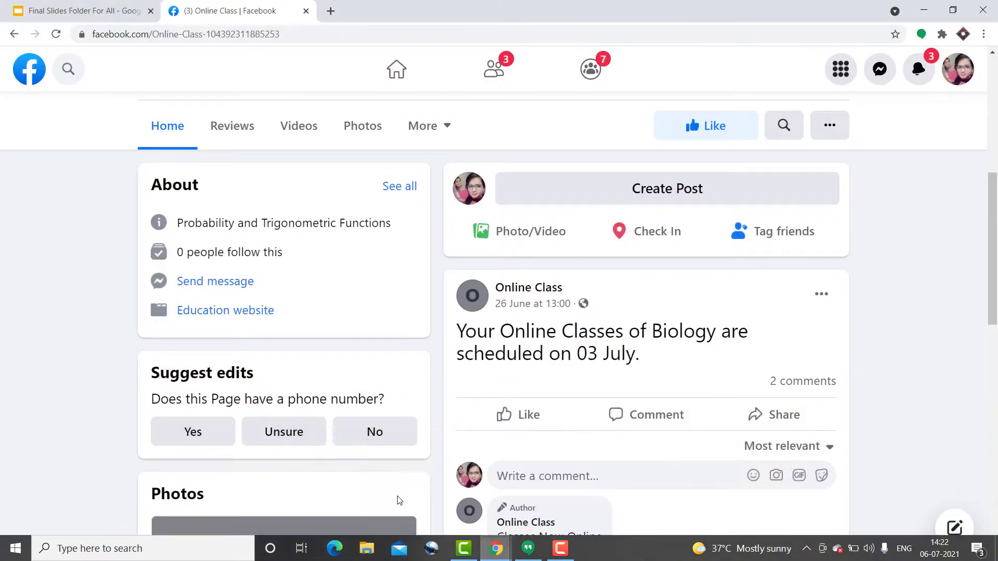
pyautogui.scroll(-5, 751, 284)
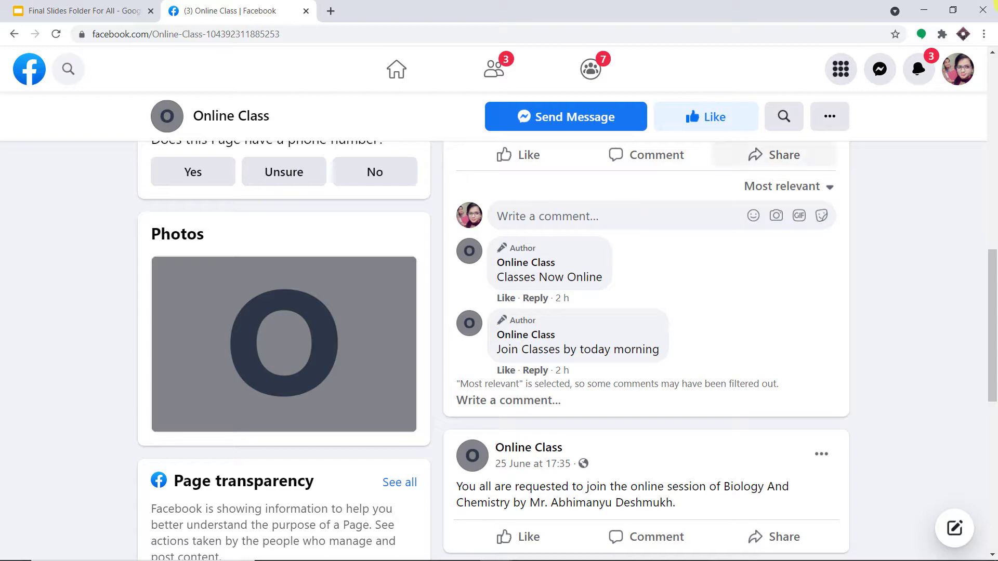
pyautogui.click(958, 70)
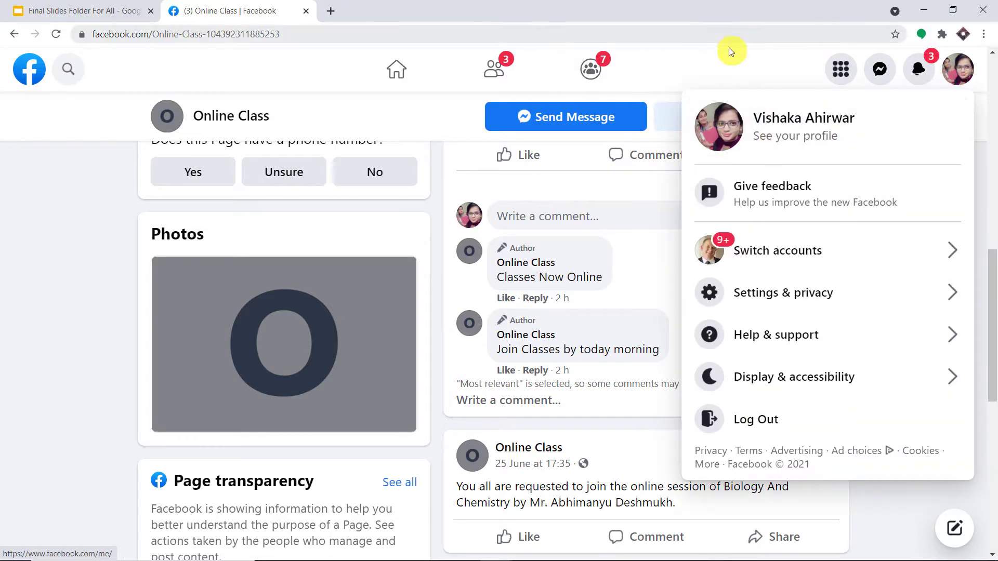
pyautogui.click(772, 61)
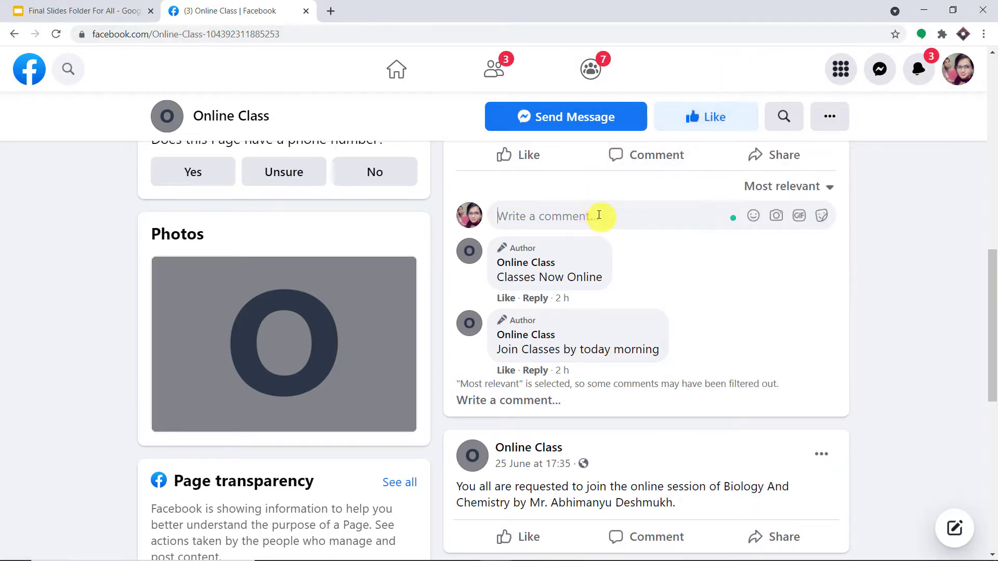
# - Post the comment "I also want to join the classes" on the Biology classes post
pyautogui.scroll(3, 598, 216)
pyautogui.scroll(-1, 602, 218)
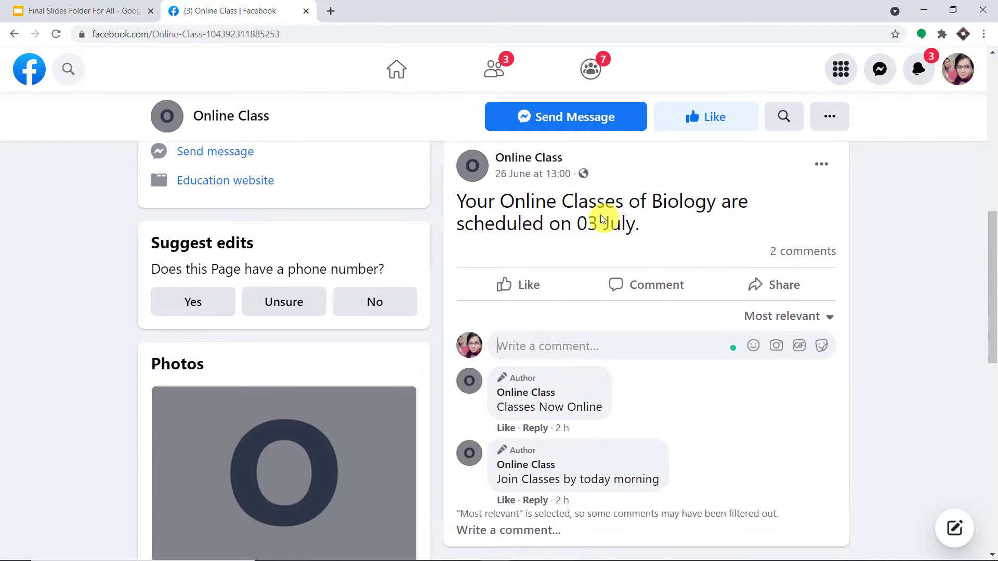
pyautogui.write('I ')
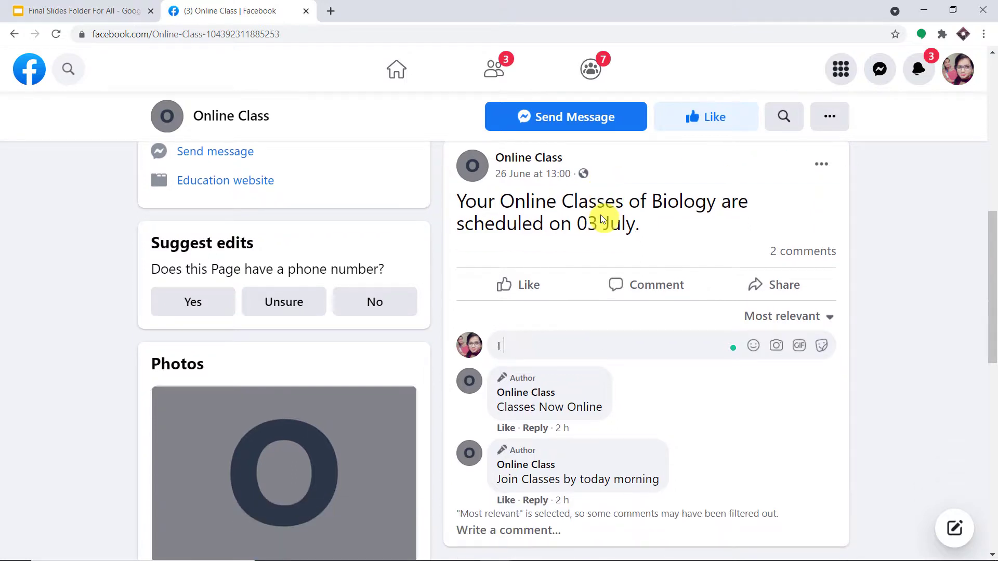
pyautogui.write('also want to join')
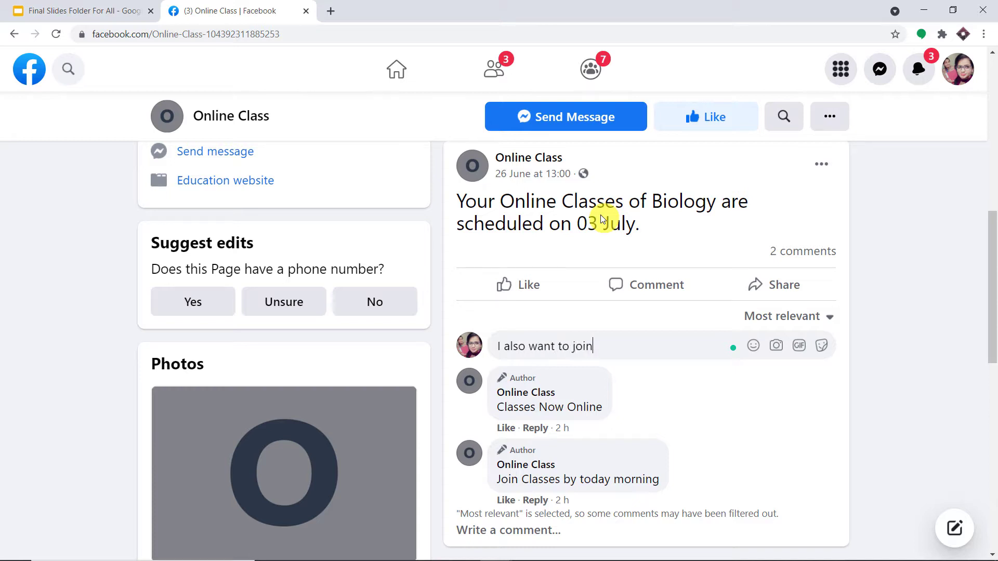
pyautogui.write(' the classes')
pyautogui.press('Return')
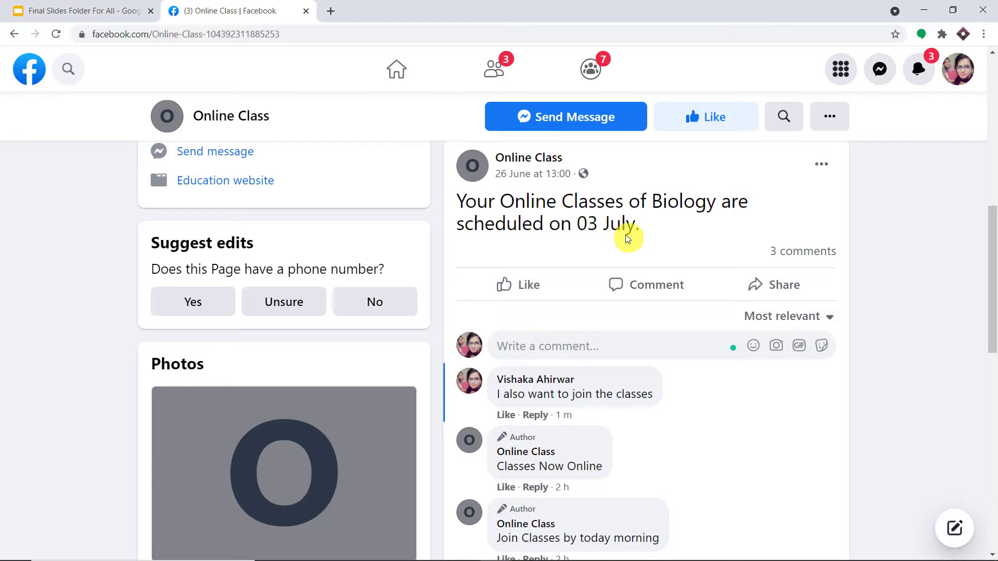
# - Switch back to the incognito window managing the Online Class page and reload the page
pyautogui.moveTo(546, 557)
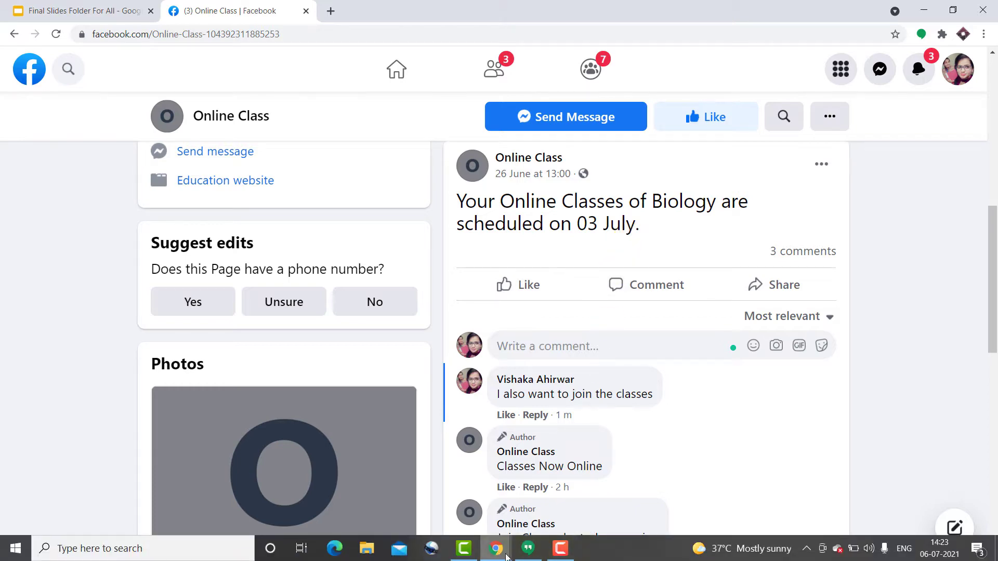
pyautogui.moveTo(504, 555)
pyautogui.moveTo(510, 507)
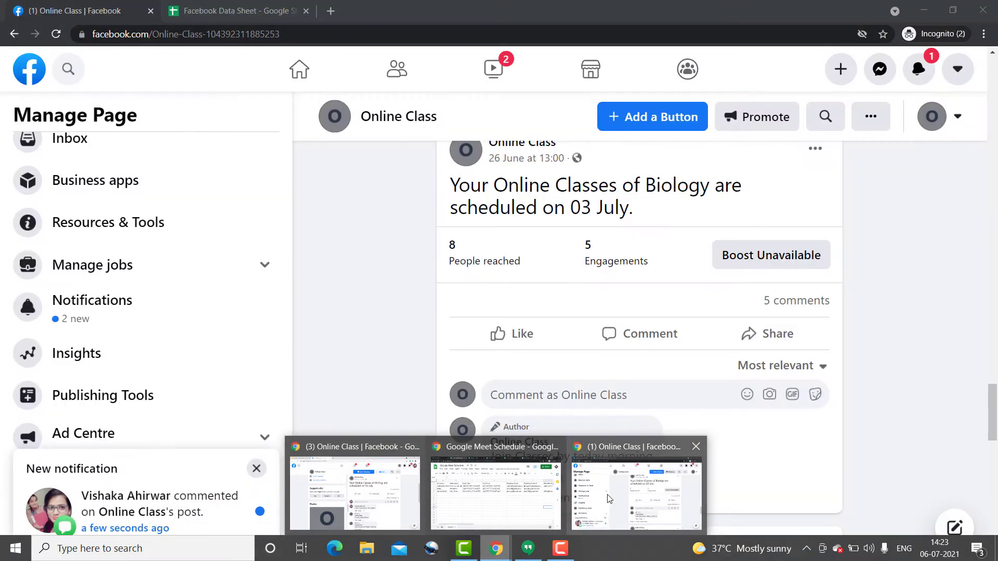
pyautogui.click(355, 491)
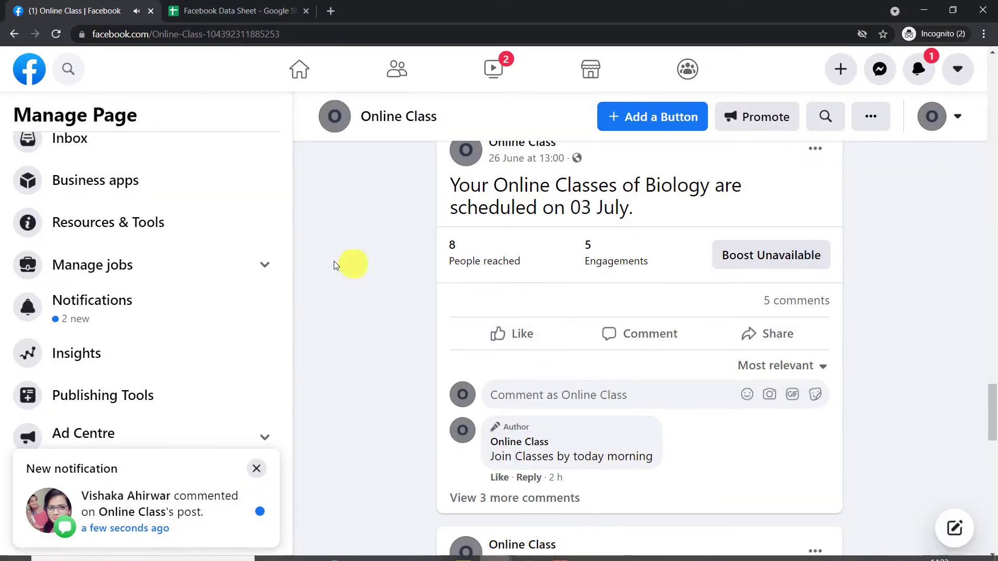
pyautogui.scroll(-1, 574, 357)
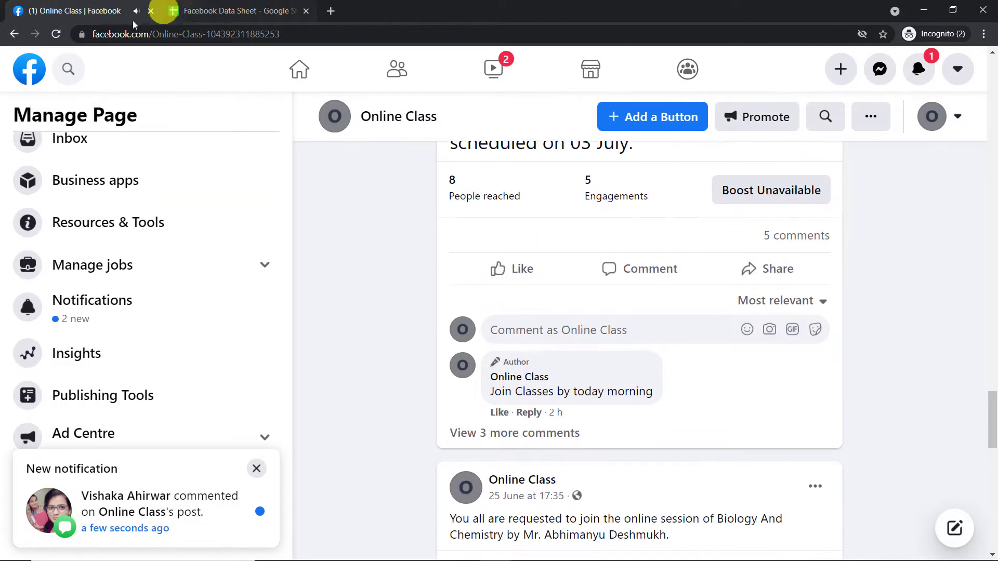
pyautogui.click(56, 34)
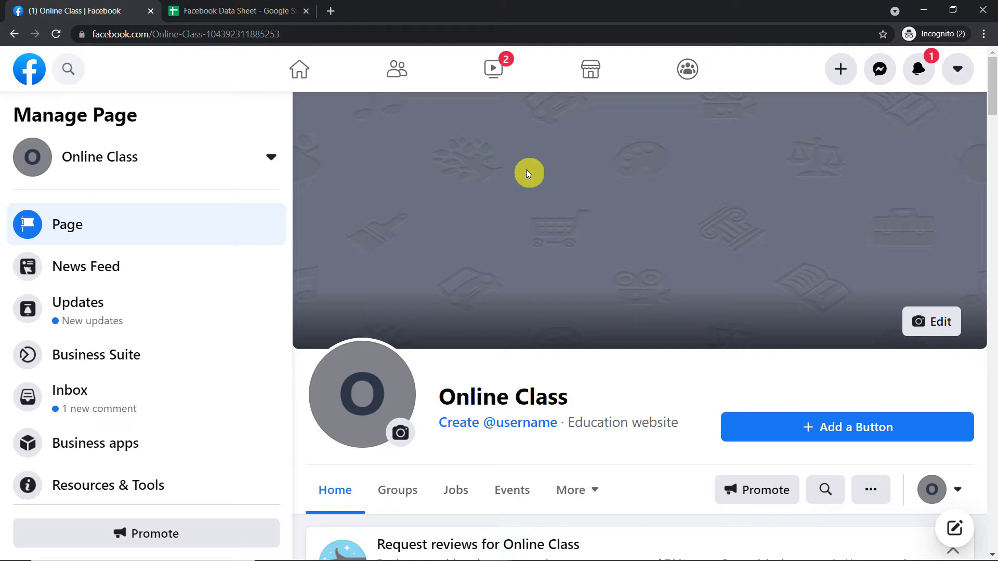
# - Check the signed-in account, then compare all comments under the Biology classes post with the rows in the reloaded Facebook Data Sheet
pyautogui.click(959, 69)
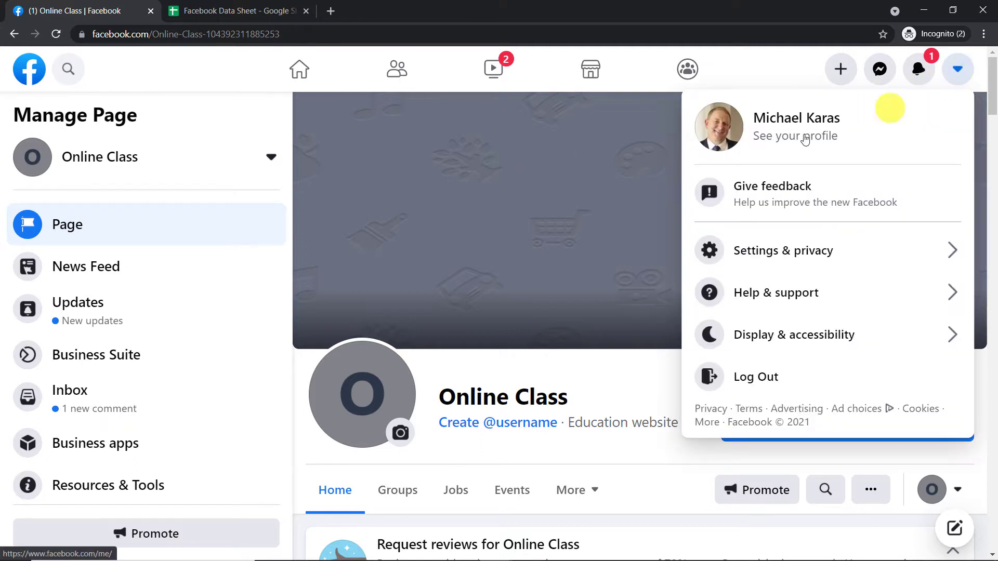
pyautogui.click(767, 63)
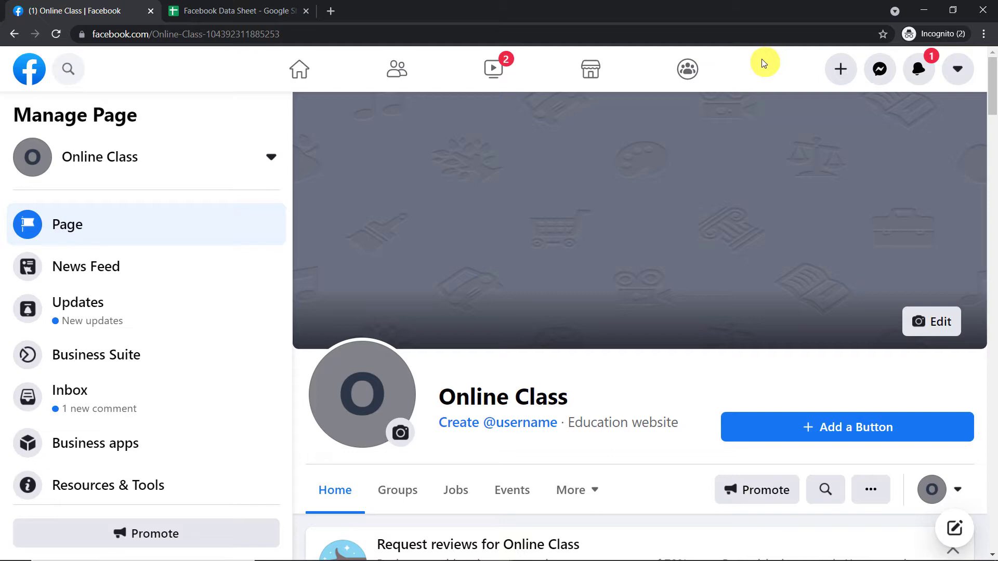
pyautogui.scroll(-10, 853, 160)
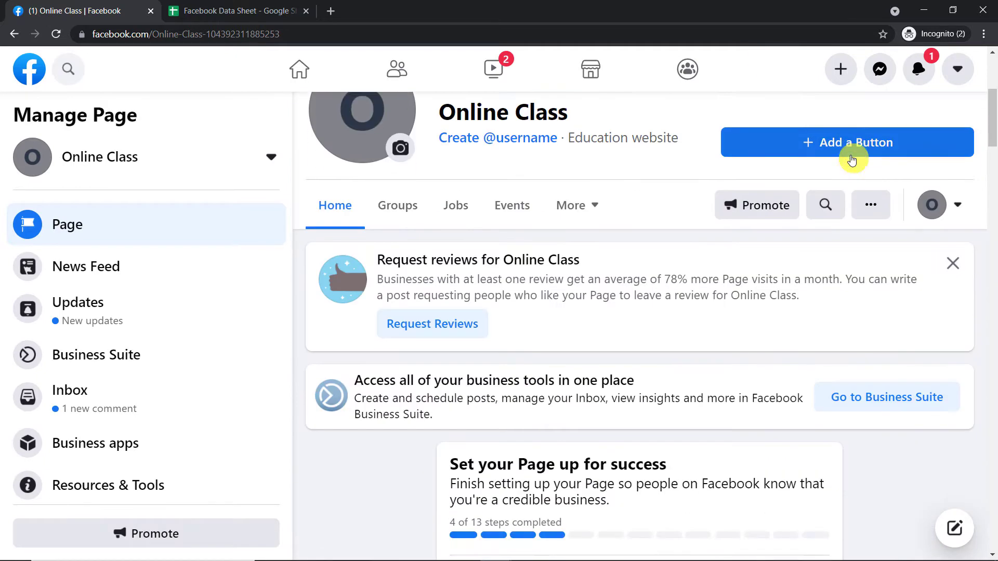
pyautogui.scroll(-20, 853, 160)
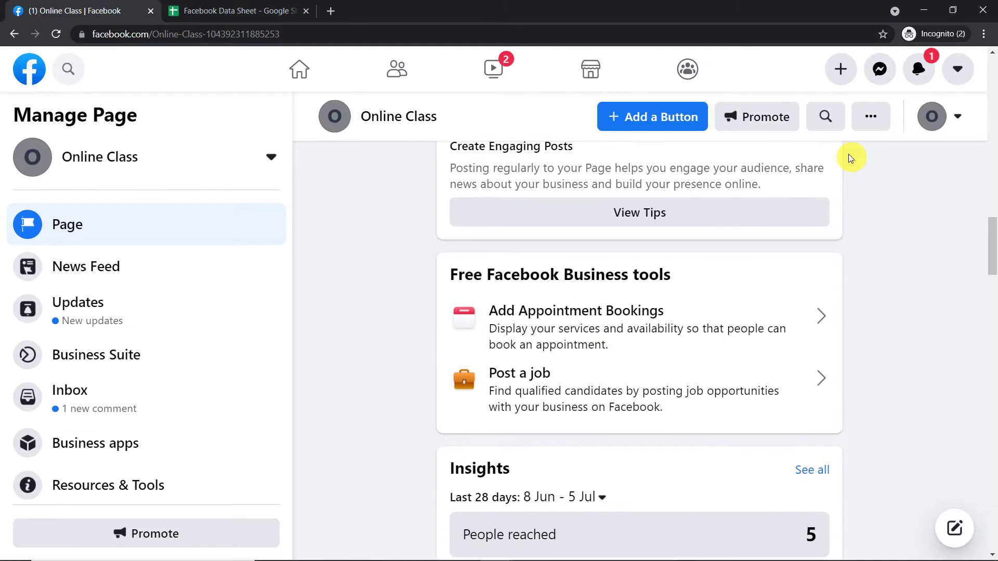
pyautogui.scroll(-20, 851, 158)
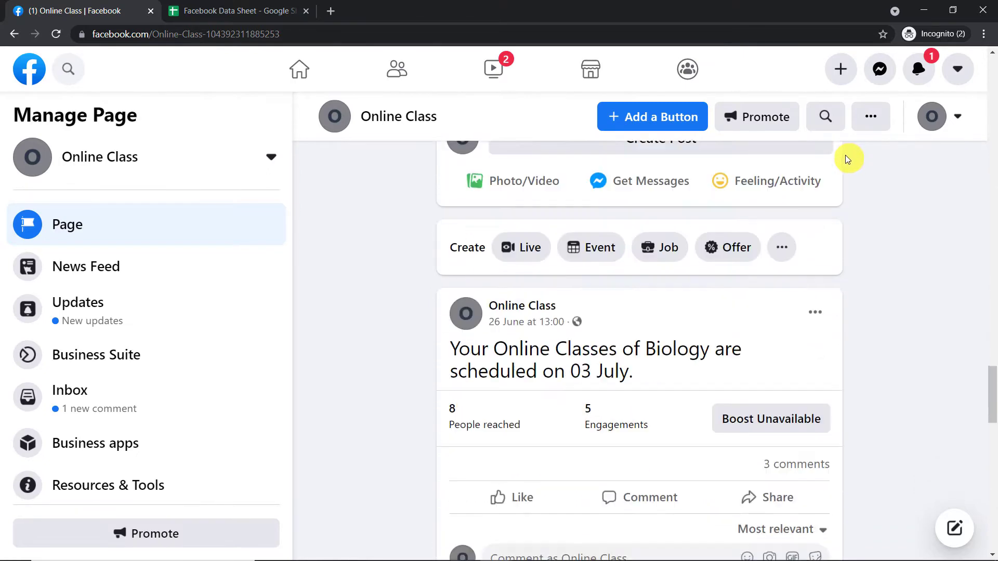
pyautogui.scroll(-1, 841, 160)
pyautogui.click(539, 347)
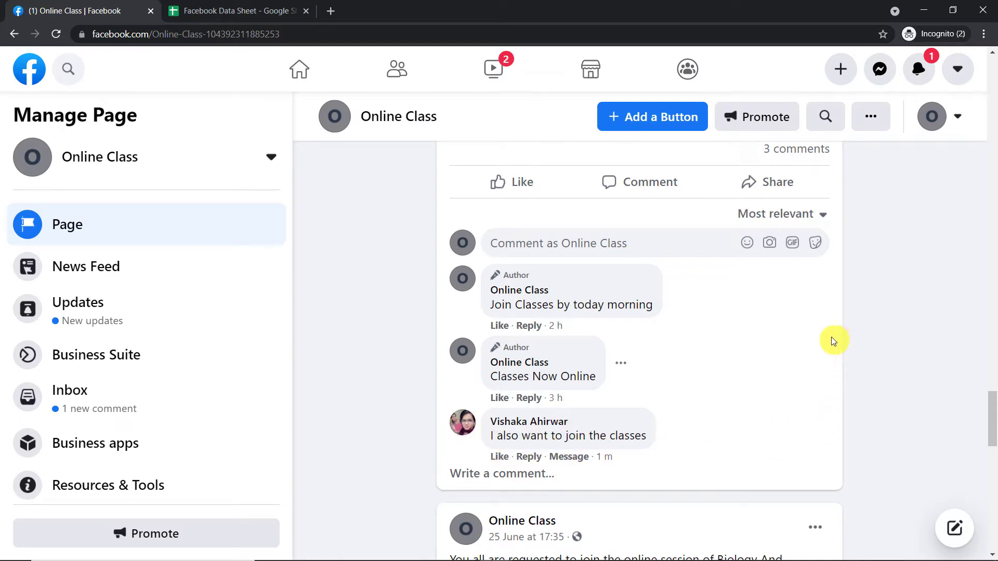
pyautogui.click(258, 6)
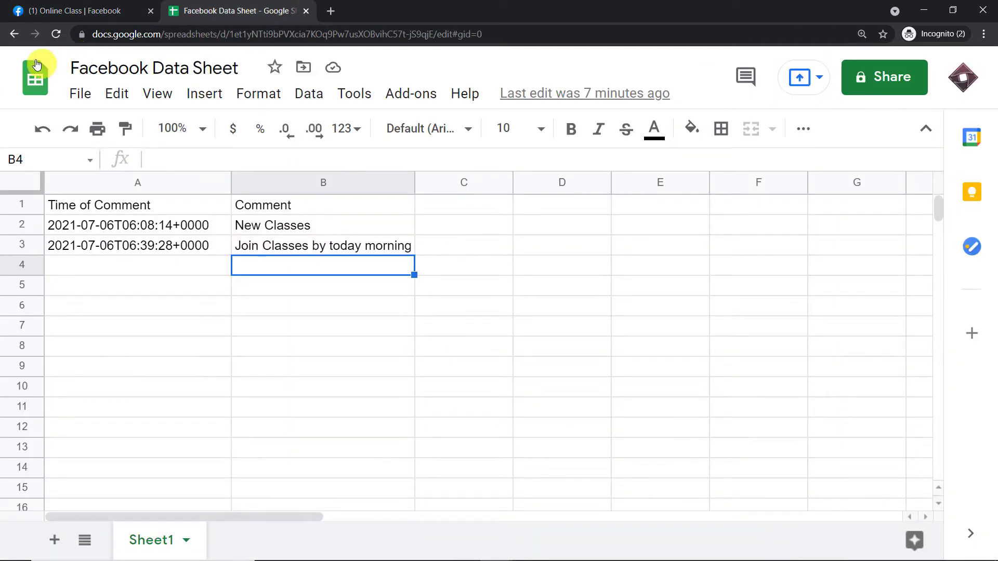
pyautogui.click(53, 37)
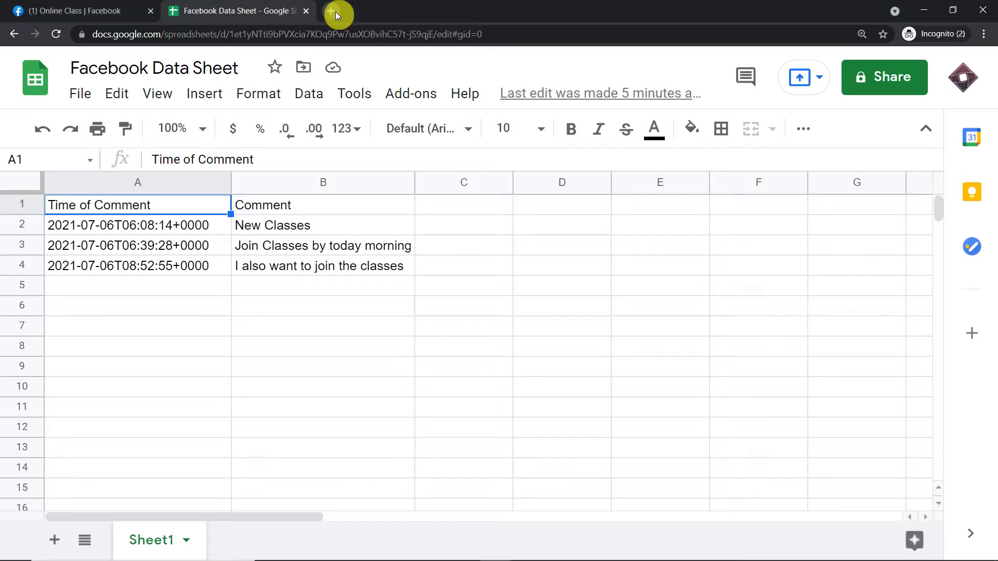
# - Go to pabbly.com in a new browser tab and open the Connect product page
pyautogui.click(336, 12)
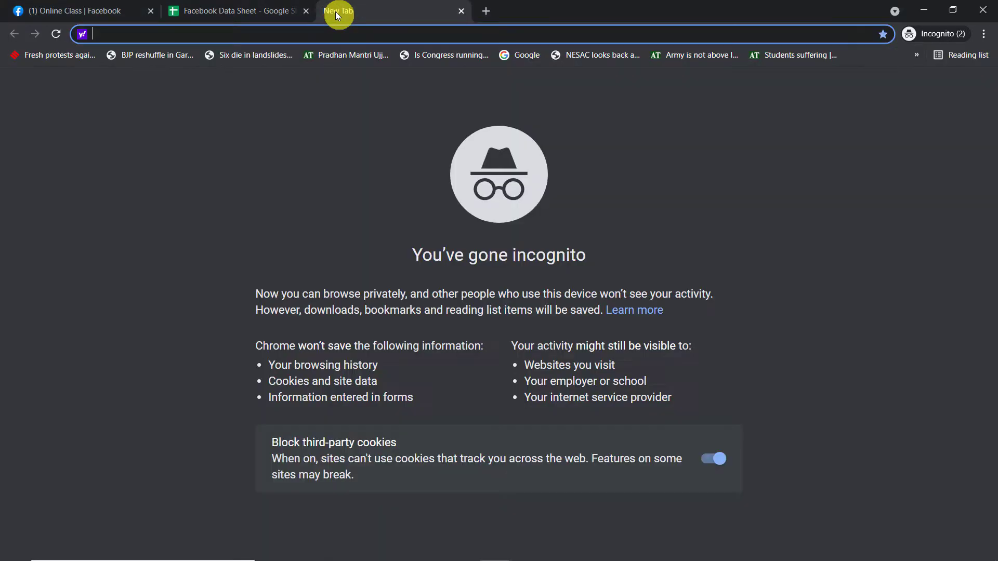
pyautogui.write('pabbly.com')
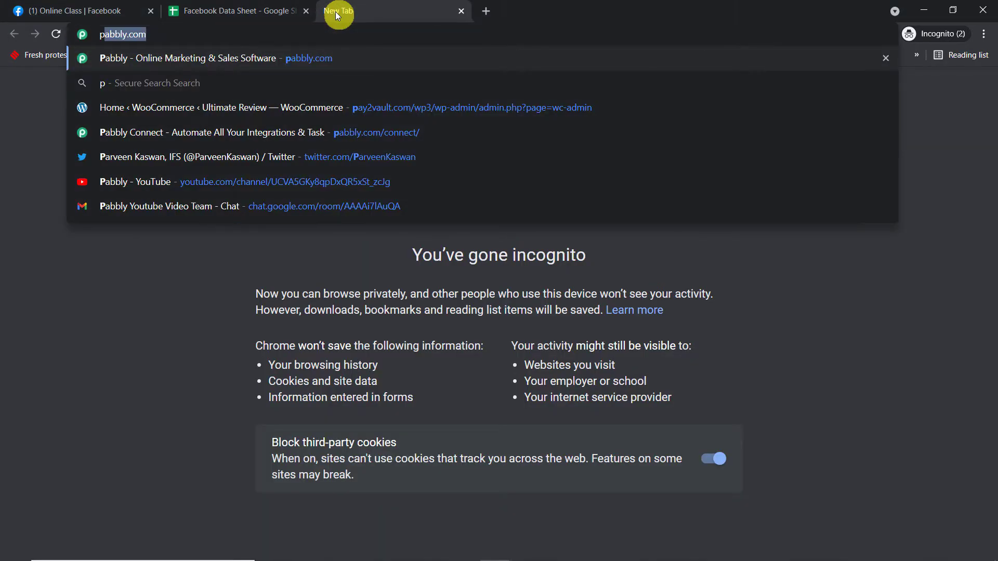
pyautogui.press('Return')
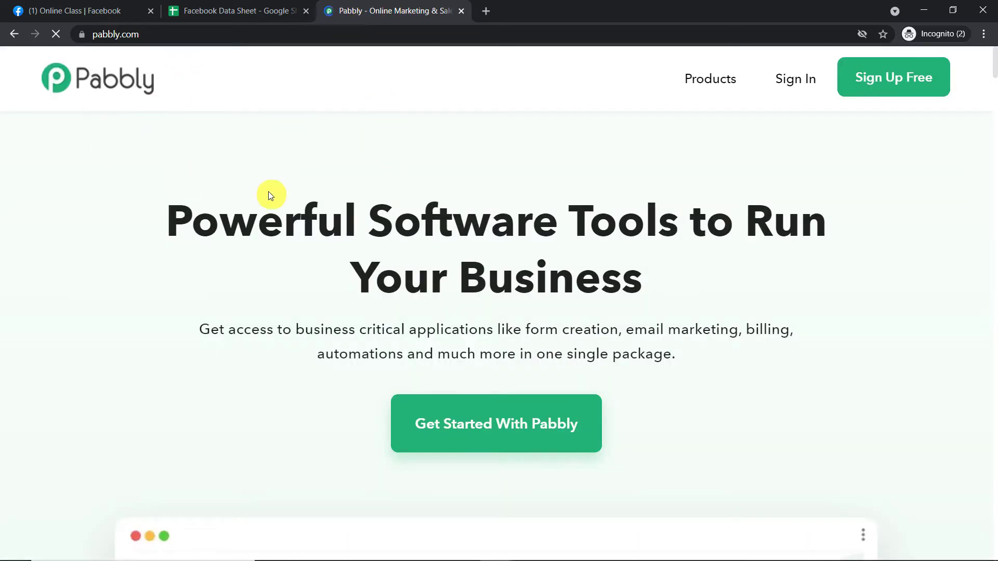
pyautogui.moveTo(708, 85)
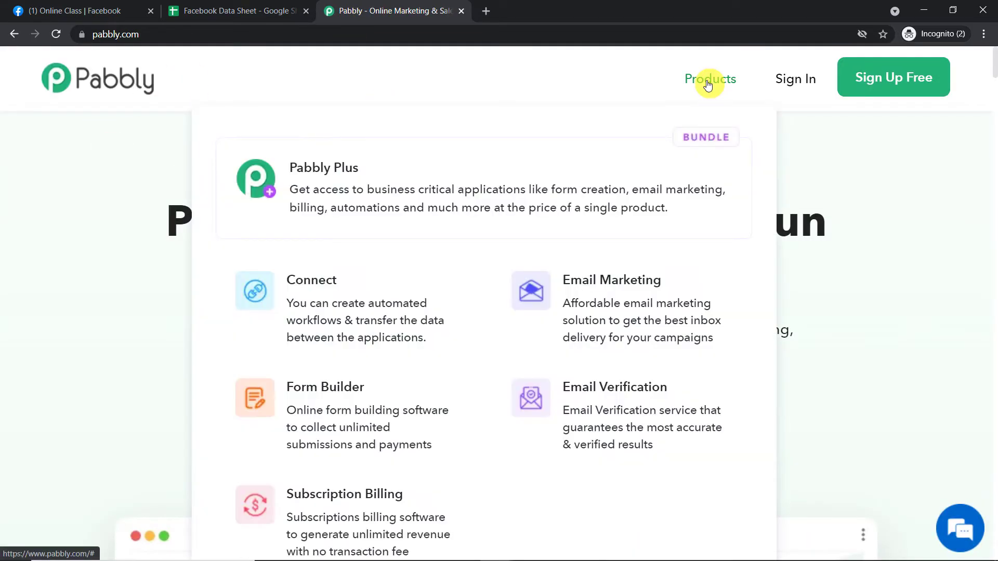
pyautogui.click(348, 288)
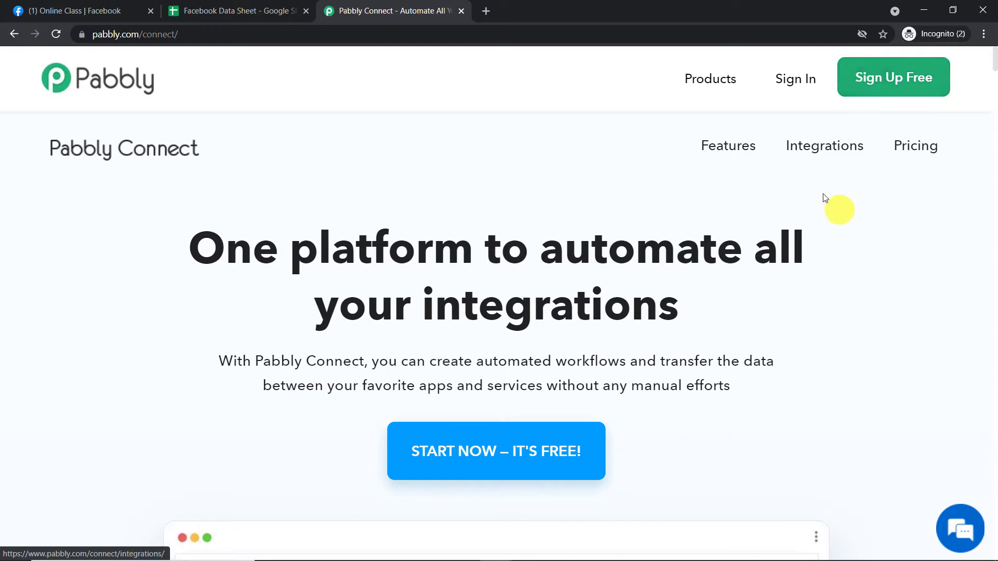
# - Sign in to Pabbly and open the Connect application from the account's apps
pyautogui.click(785, 88)
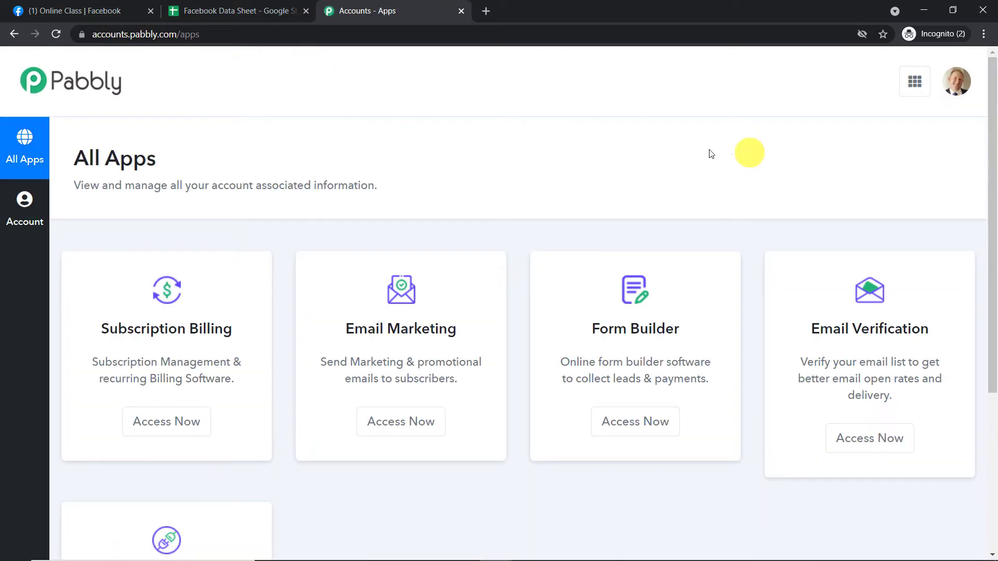
pyautogui.scroll(-5, 480, 213)
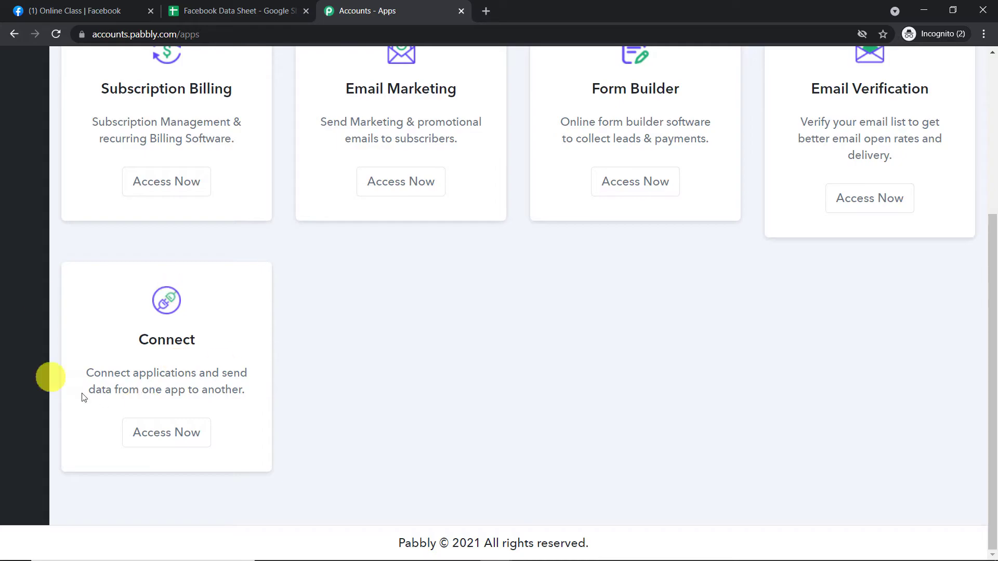
pyautogui.click(182, 420)
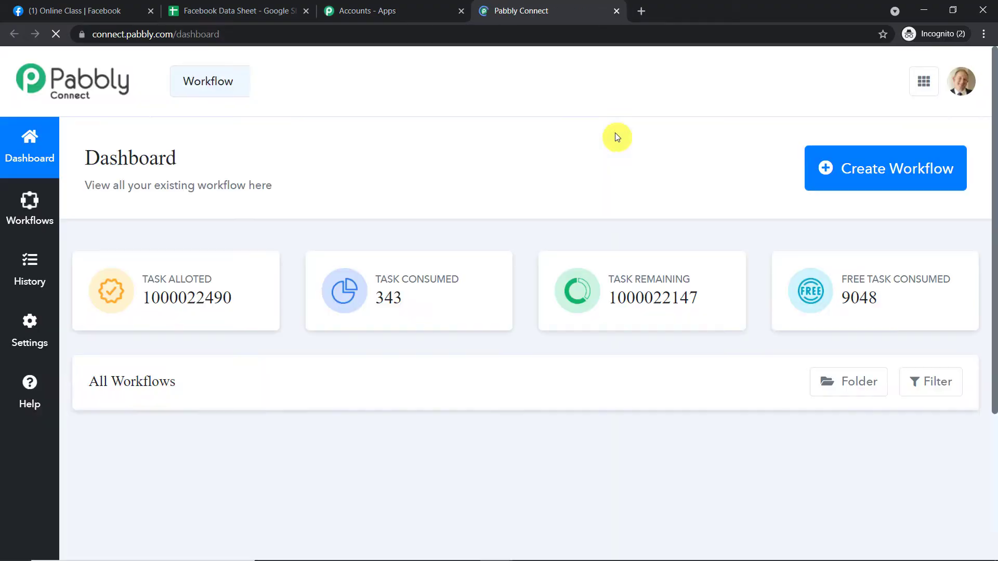
# - Create a new workflow named "Facebook (Comments) to Google Sheets"
pyautogui.click(941, 172)
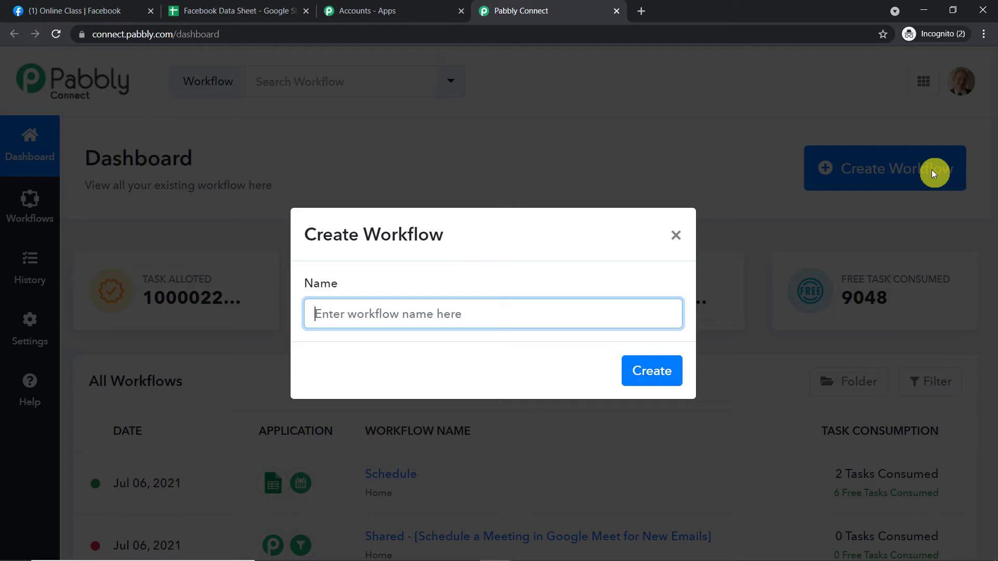
pyautogui.write('F')
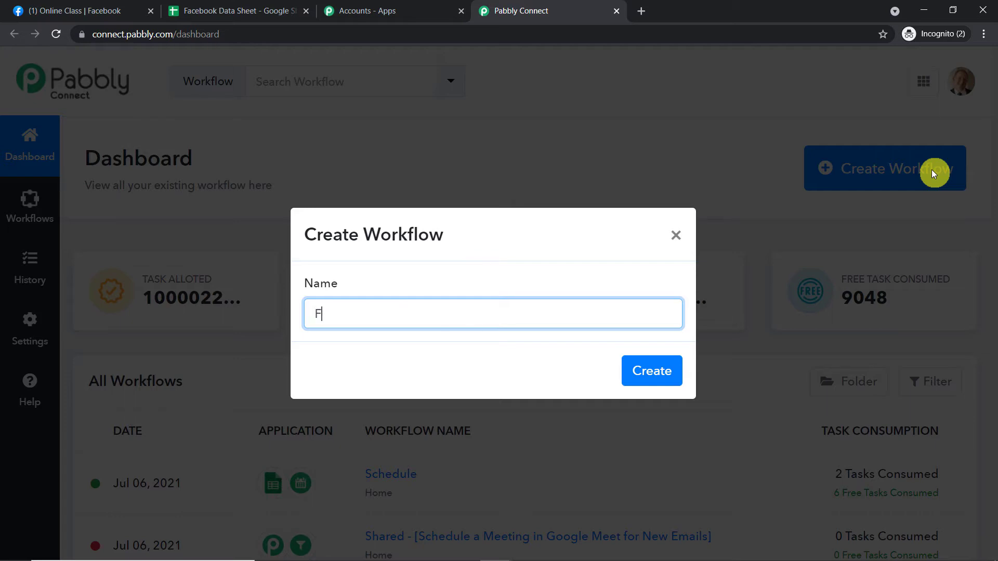
pyautogui.write('acebook(Comments')
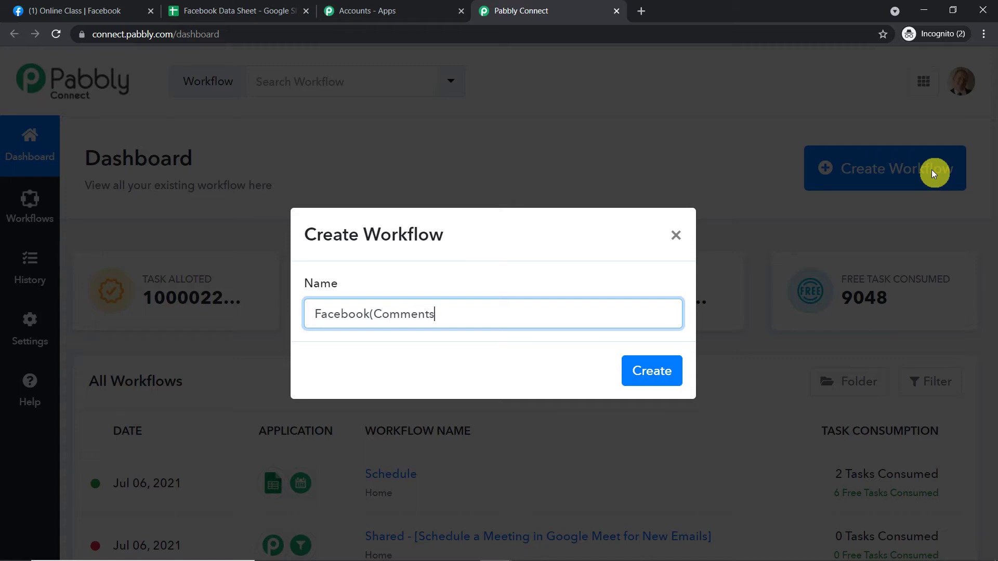
pyautogui.write(') to Google Sheets')
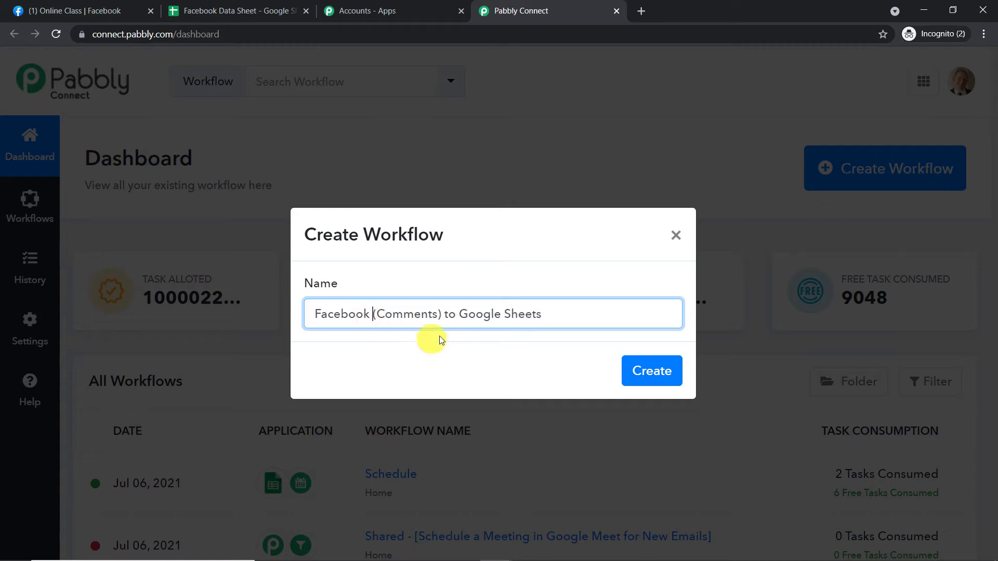
pyautogui.click(657, 371)
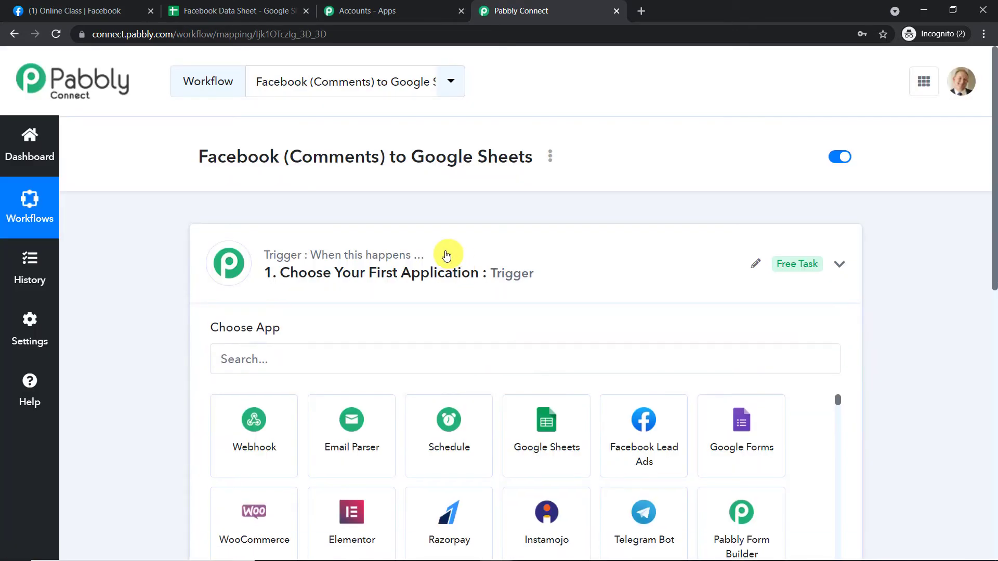
# - Choose Facebook Comments as the workflow's trigger app and New Comment as the trigger event
pyautogui.click(447, 255)
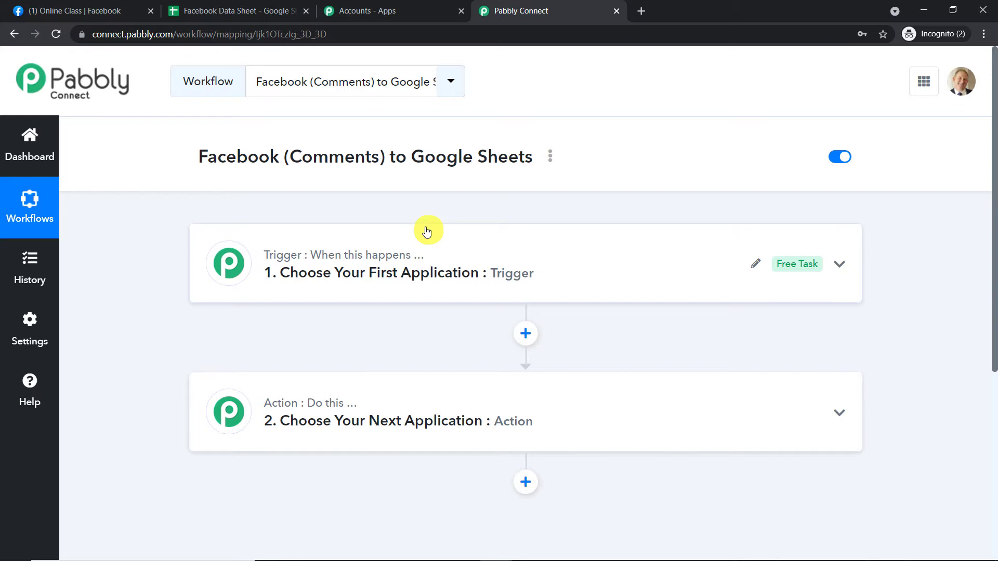
pyautogui.moveTo(197, 158); pyautogui.dragTo(527, 174)
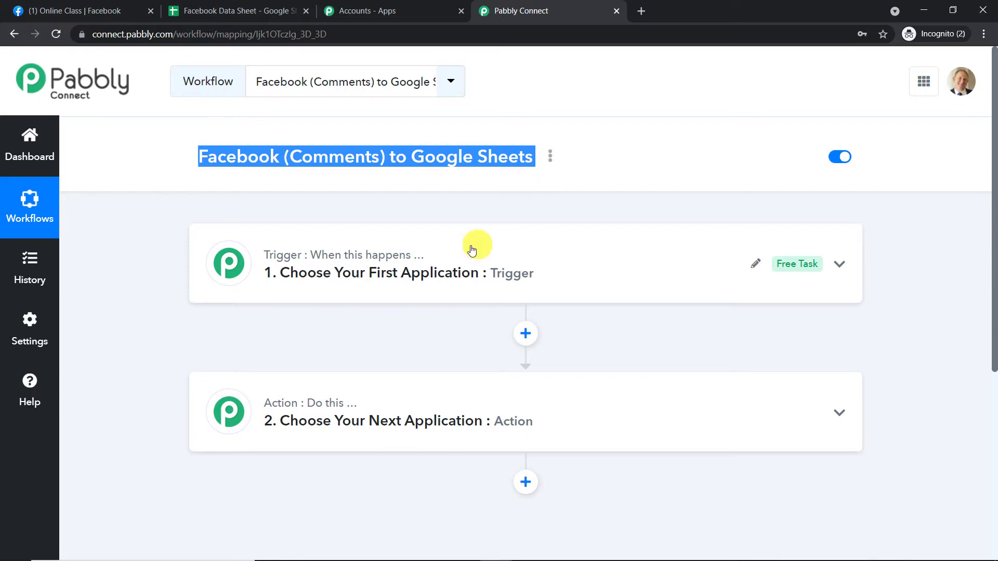
pyautogui.click(453, 258)
pyautogui.click(346, 234)
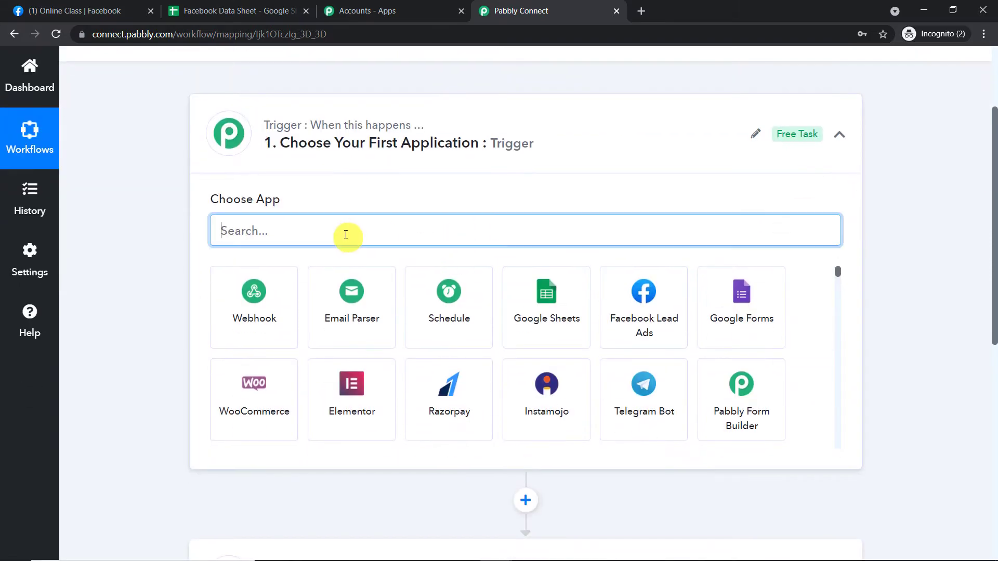
pyautogui.write('fa')
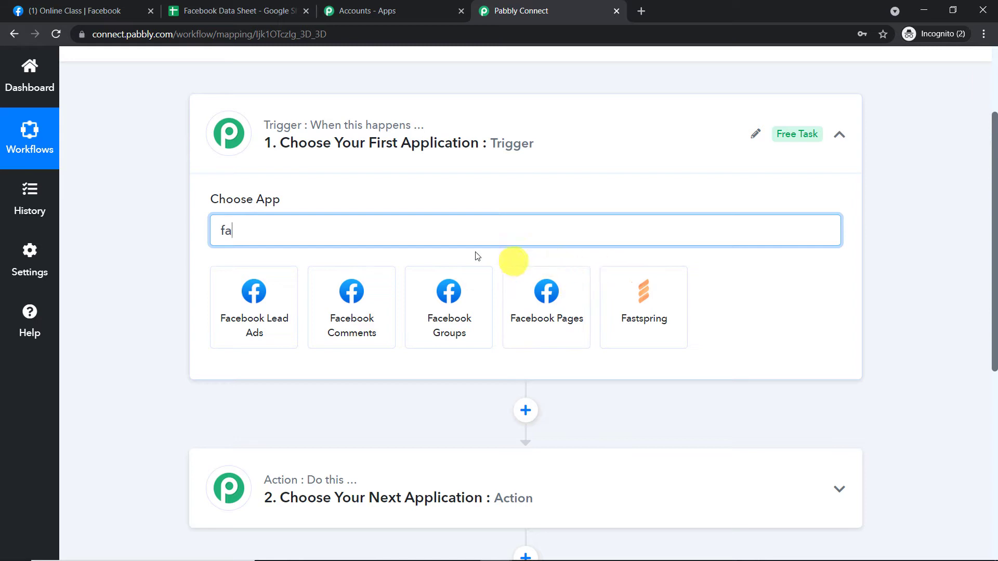
pyautogui.click(346, 299)
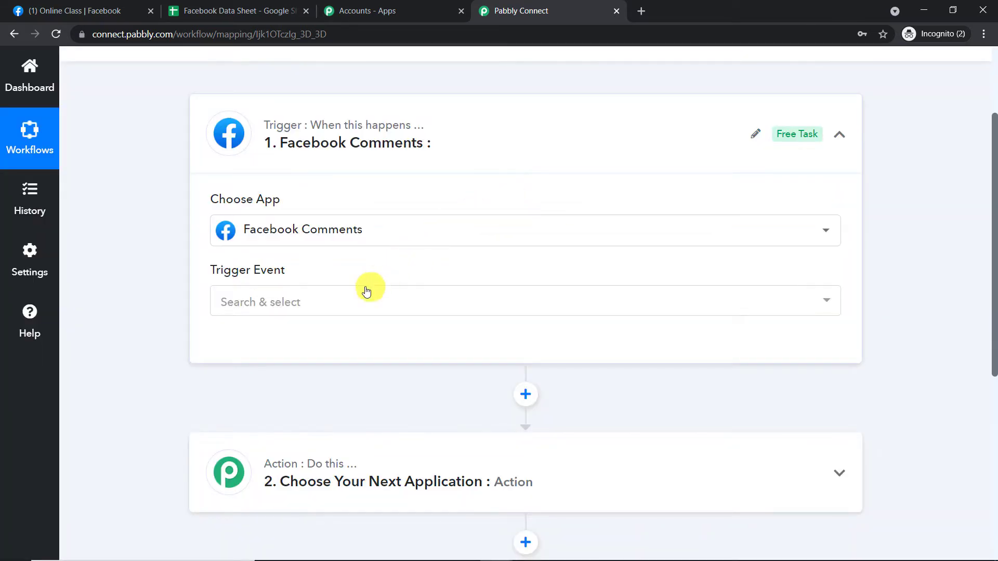
pyautogui.click(367, 291)
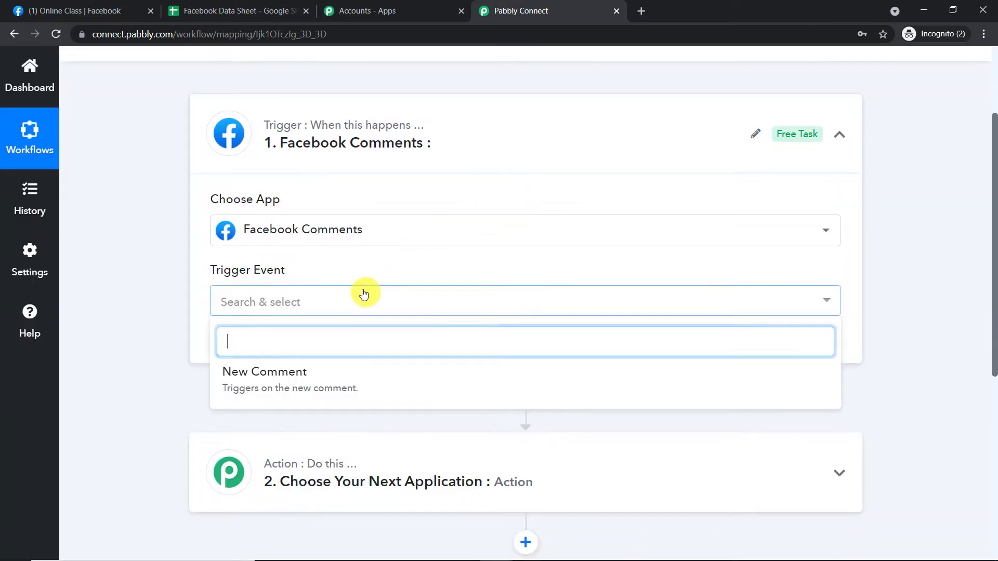
pyautogui.click(326, 380)
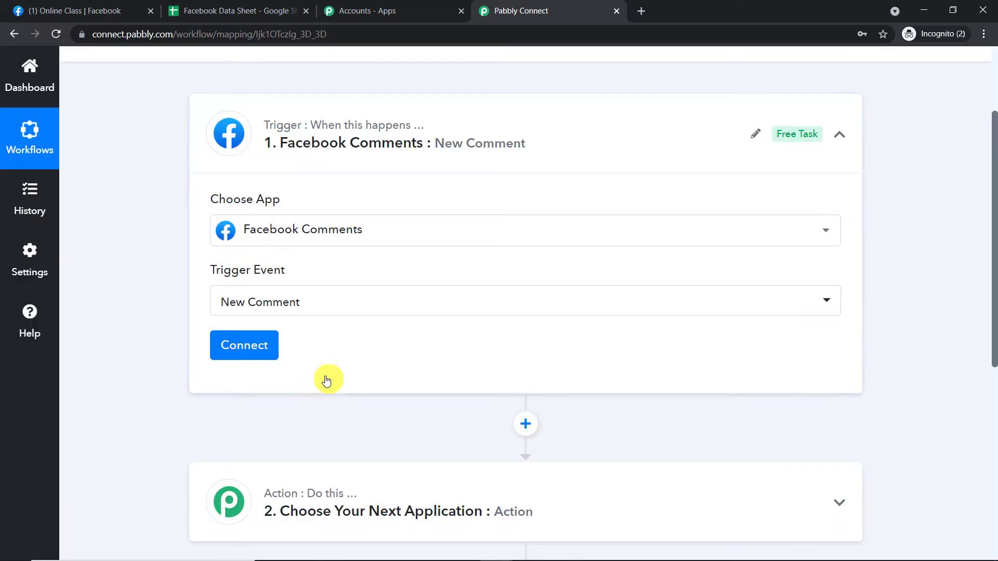
# - Add a new Facebook Comments connection to the trigger and authorize it with the signed-in Facebook account's previous settings
pyautogui.click(261, 348)
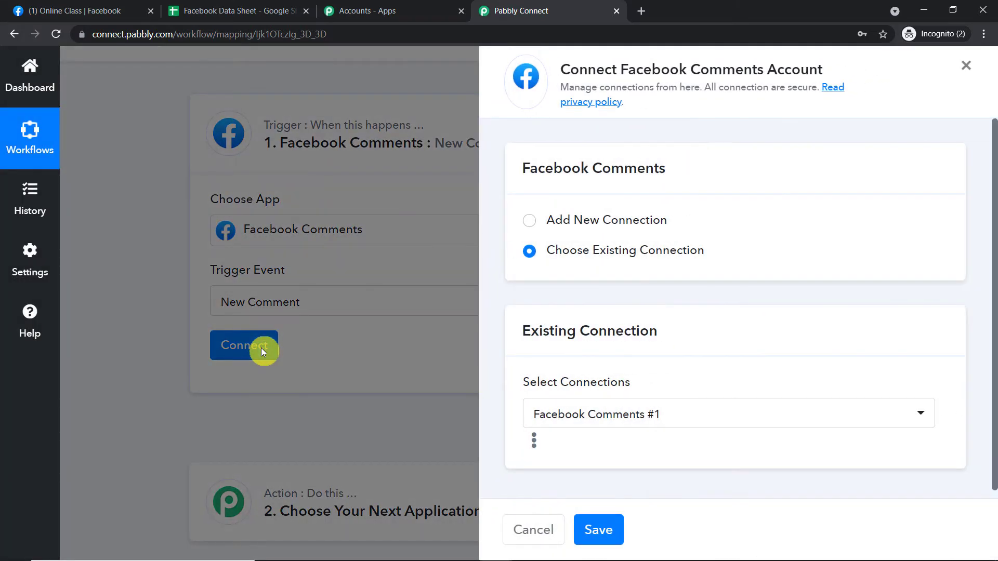
pyautogui.click(544, 220)
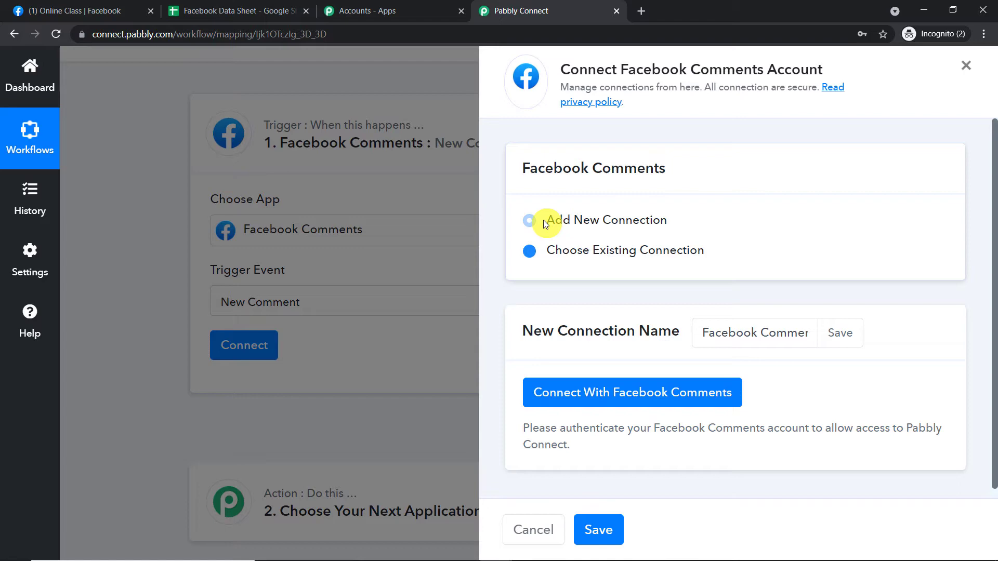
pyautogui.click(618, 399)
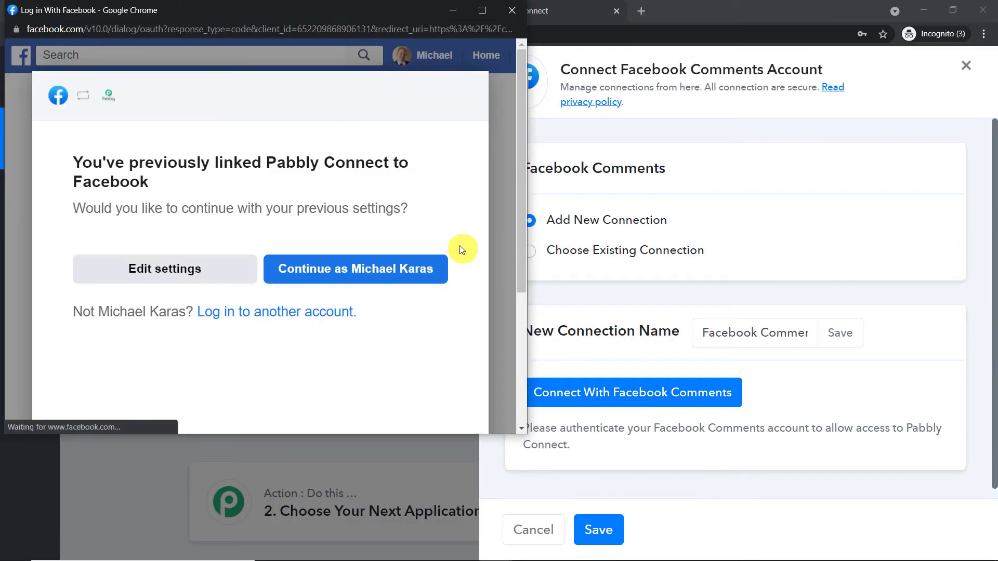
pyautogui.click(399, 276)
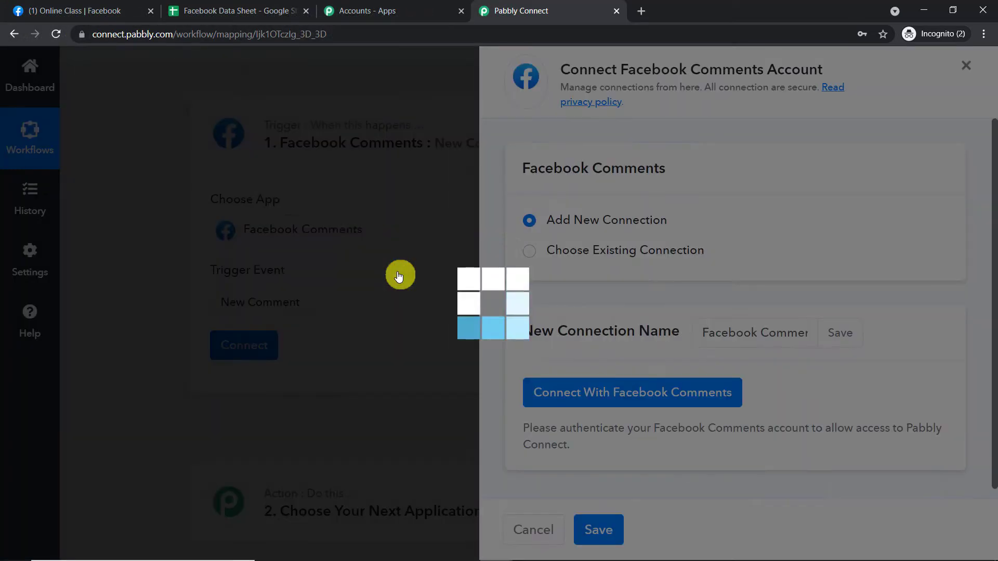
pyautogui.click(507, 394)
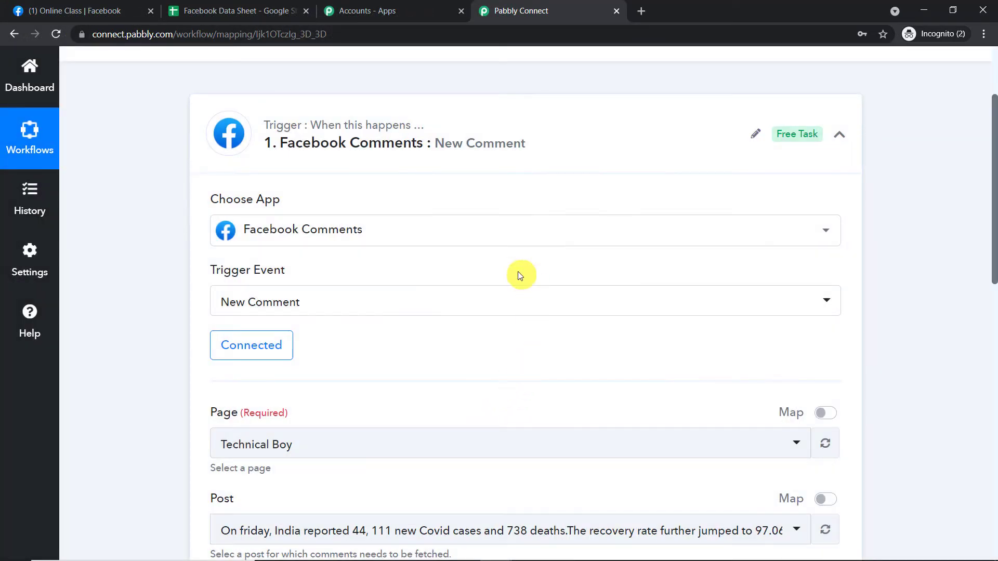
# - Open the trigger's Page choices and look through the available Facebook pages
pyautogui.scroll(-4, 518, 272)
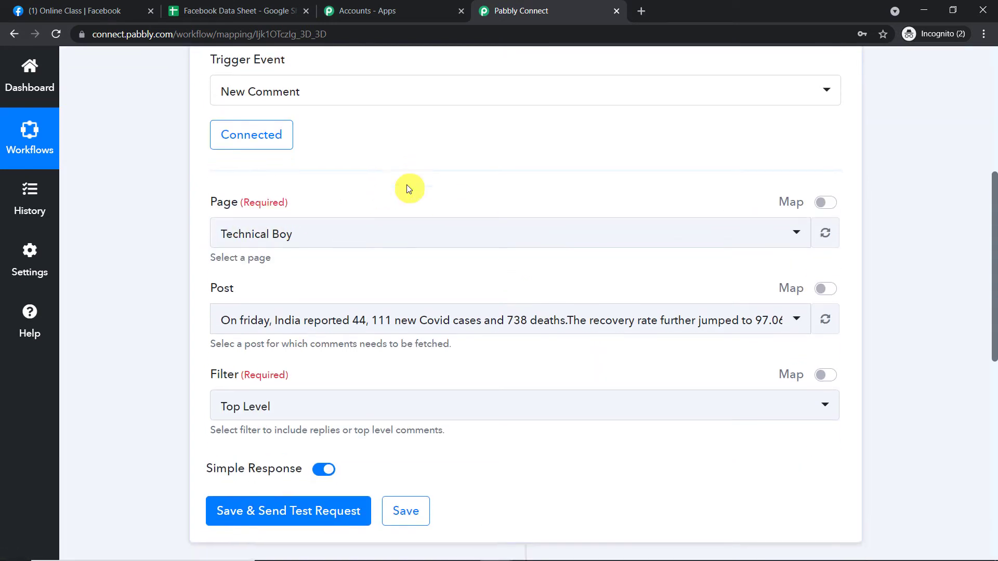
pyautogui.scroll(-1, 409, 189)
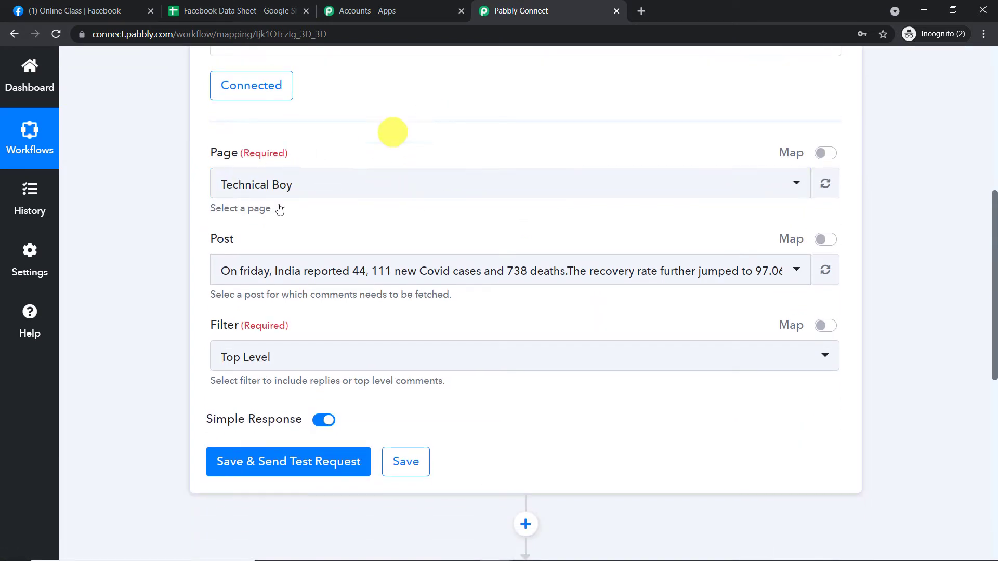
pyautogui.click(401, 189)
pyautogui.scroll(-6, 439, 307)
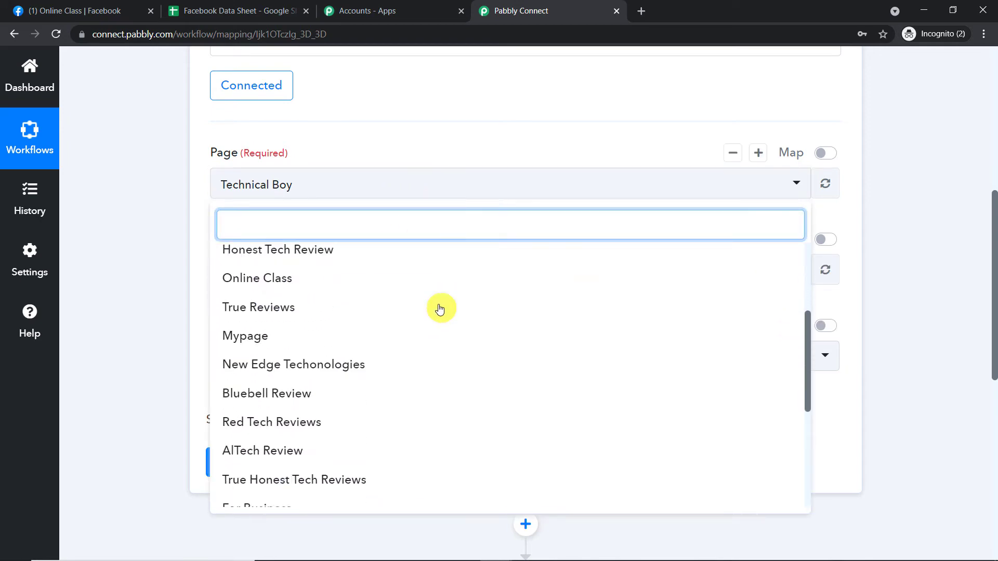
pyautogui.scroll(10, 410, 341)
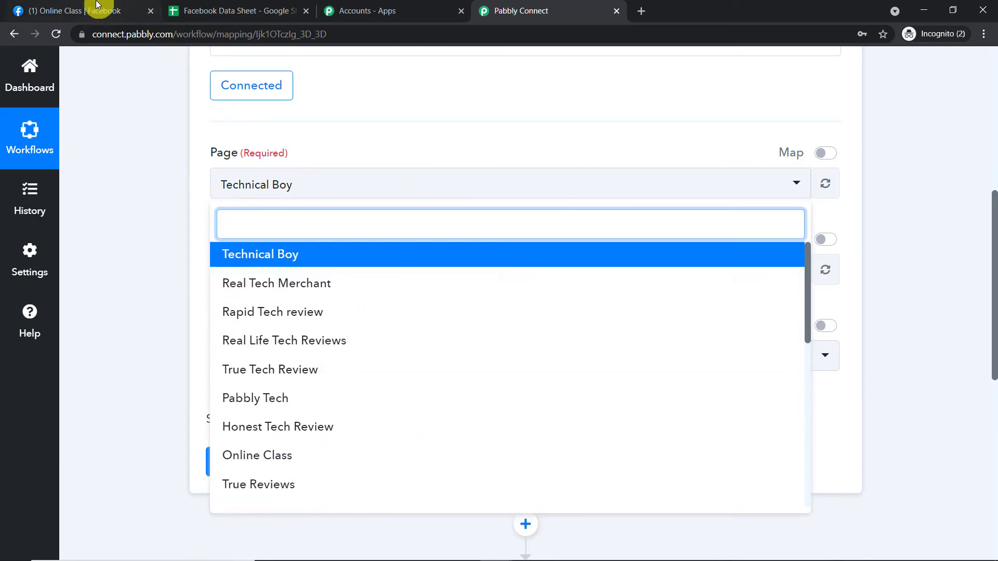
# - Switch to Facebook, review the pages the account manages, and return to the trigger's Page choices in Pabbly Connect
pyautogui.click(37, 10)
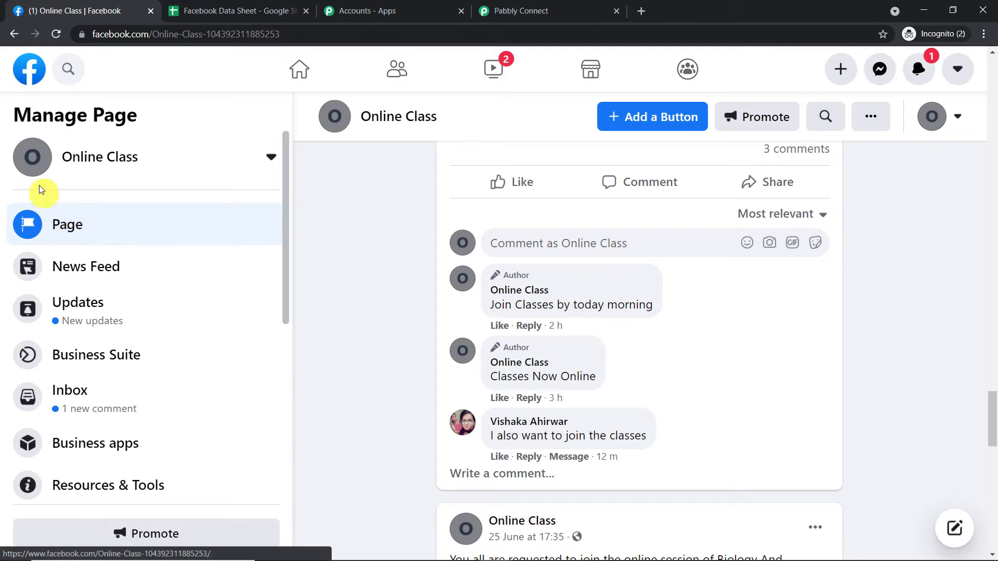
pyautogui.click(33, 74)
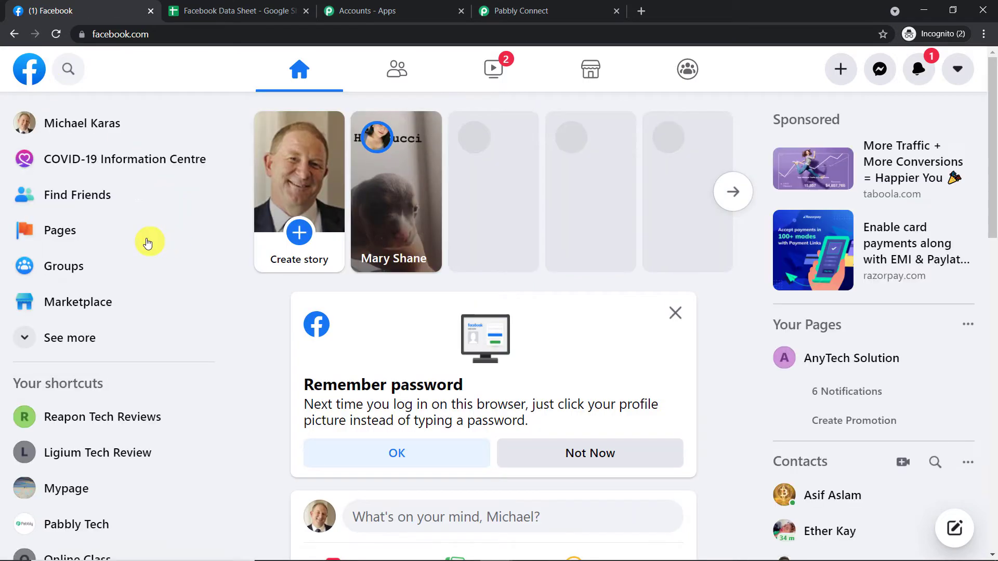
pyautogui.click(76, 232)
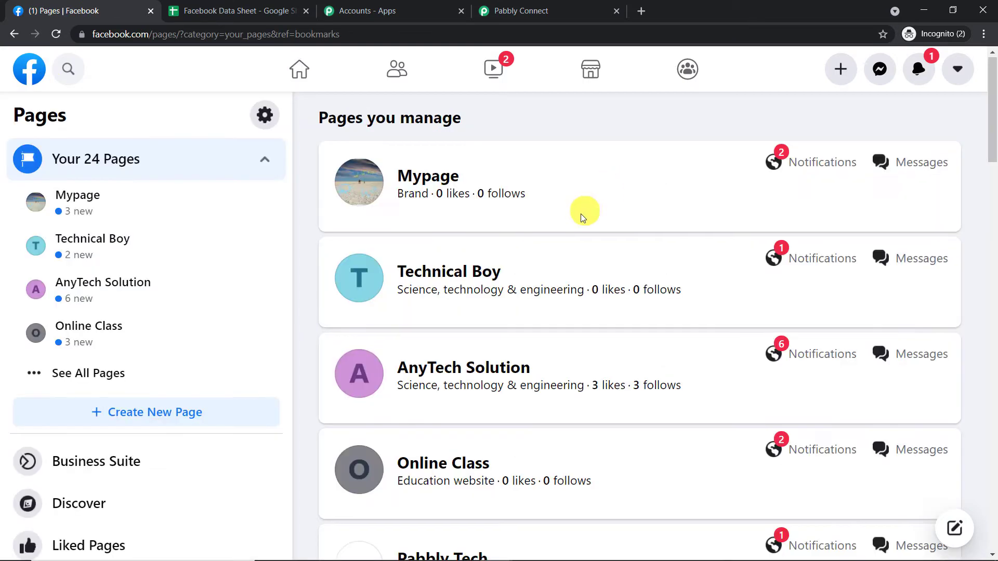
pyautogui.scroll(-10, 584, 212)
pyautogui.scroll(-8, 557, 260)
pyautogui.scroll(20, 544, 268)
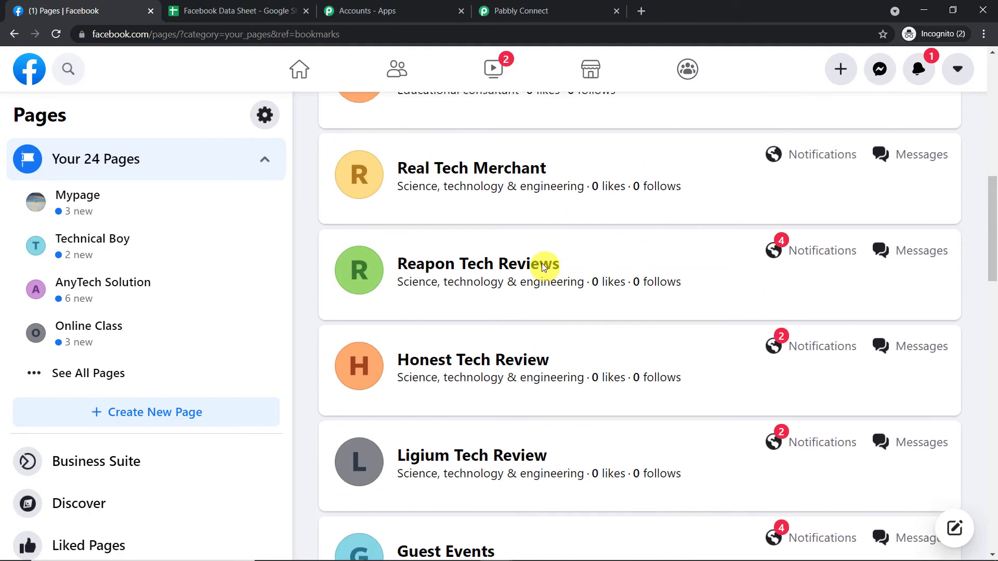
pyautogui.click(512, 11)
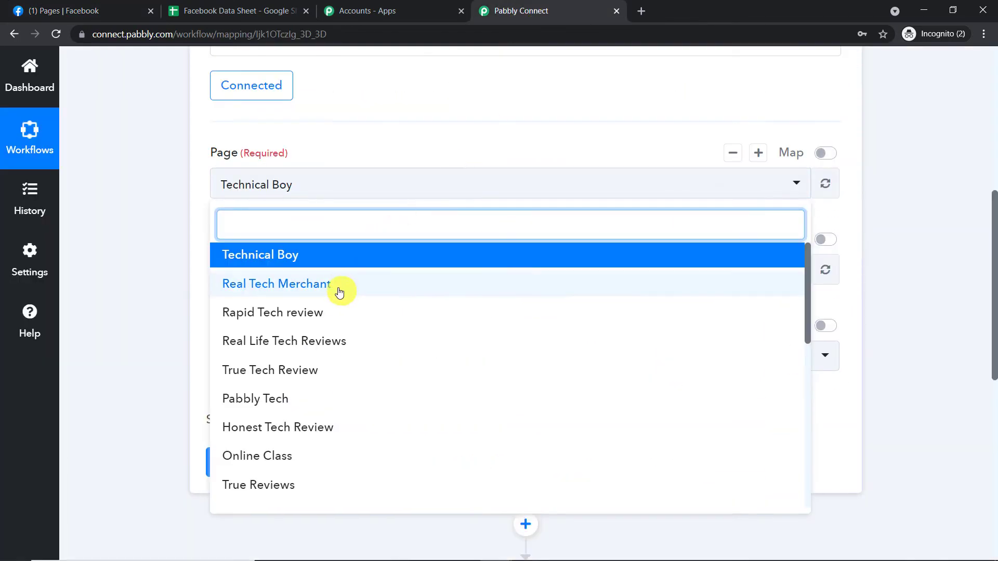
# - Switch to Facebook and open the AnyTech Solution page from the list of managed pages
pyautogui.click(47, 5)
pyautogui.scroll(-4, 474, 238)
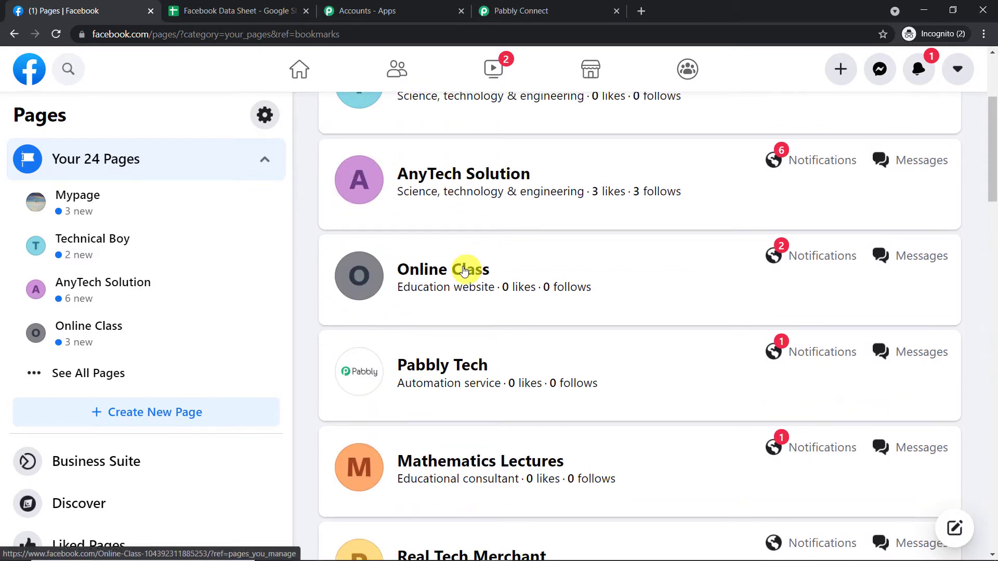
pyautogui.click(479, 175)
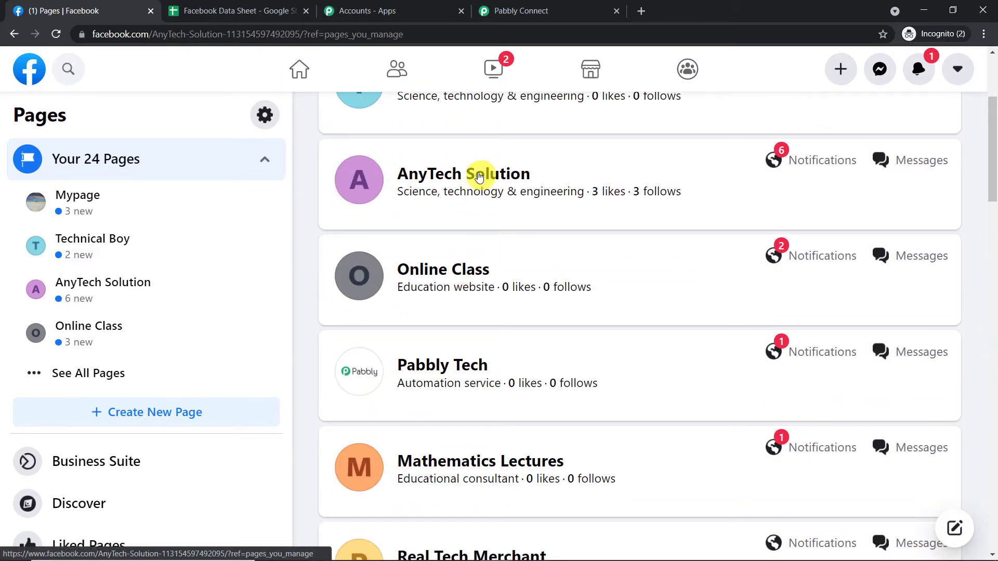
pyautogui.scroll(-2, 480, 177)
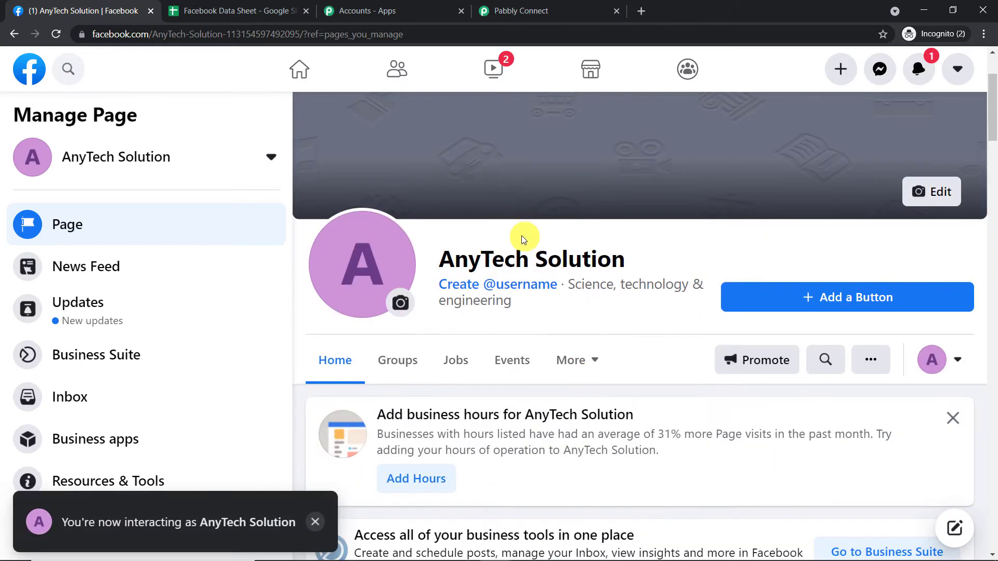
pyautogui.moveTo(435, 266); pyautogui.dragTo(644, 263)
# - Return to Pabbly Connect and select AnyTech Solution as the trigger's Page
pyautogui.click(535, 10)
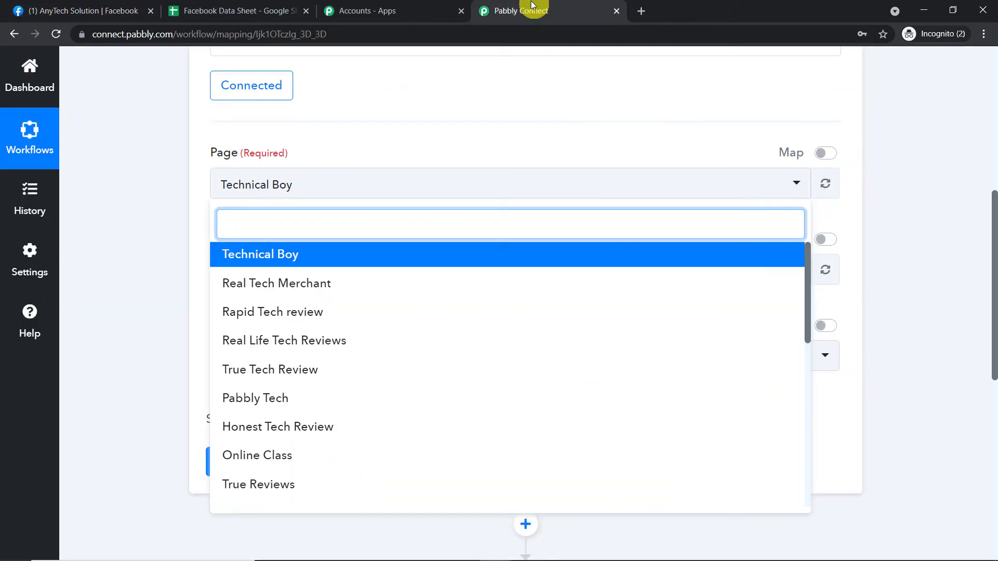
pyautogui.click(130, 10)
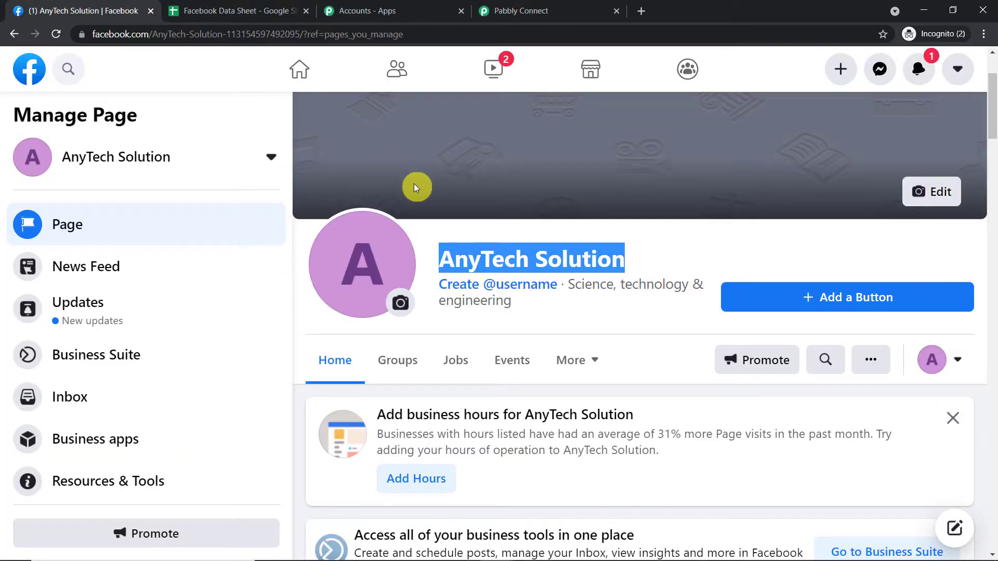
pyautogui.click(577, 5)
pyautogui.scroll(-3, 341, 285)
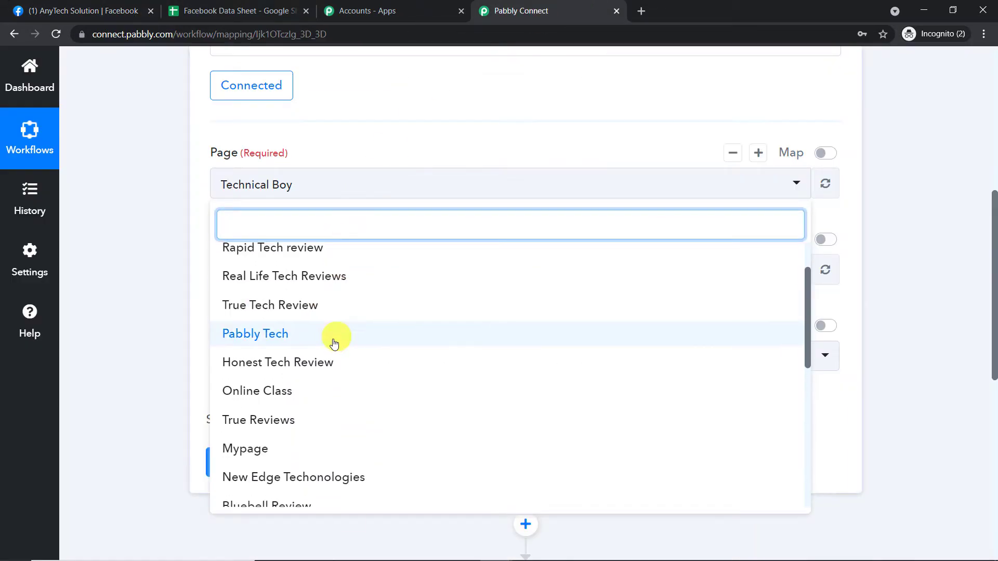
pyautogui.scroll(-5, 335, 384)
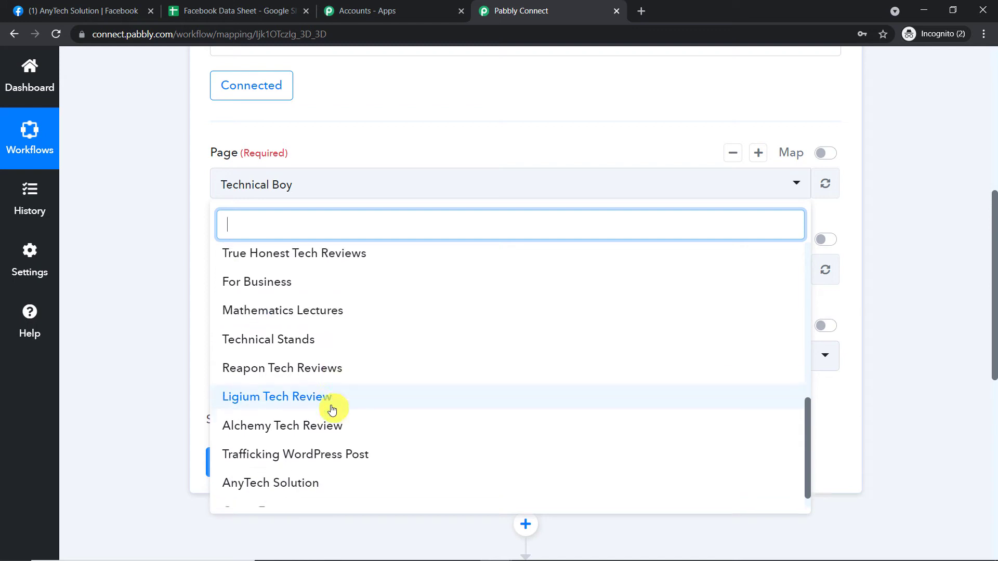
pyautogui.click(316, 463)
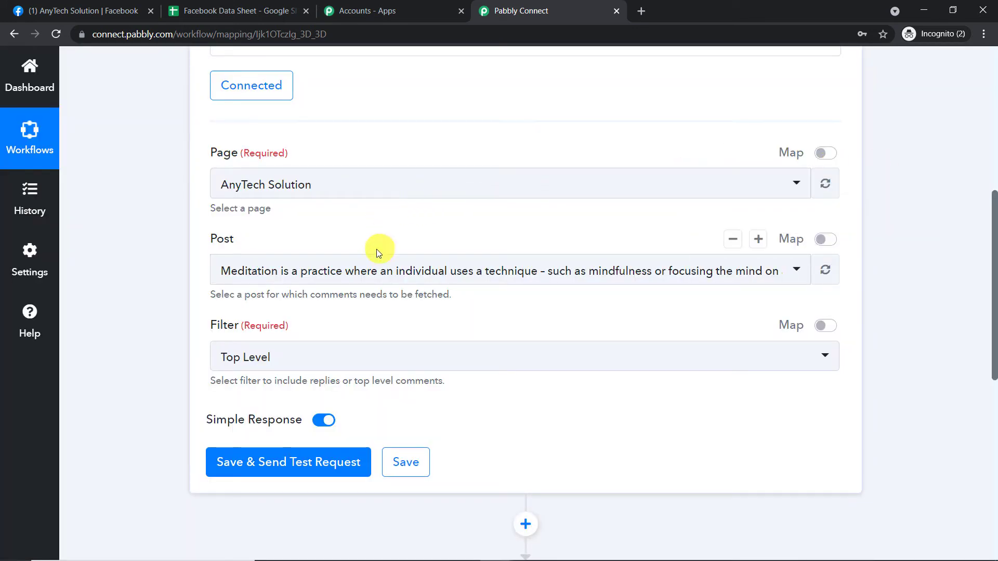
# - Find the Meditation post on the AnyTech Solution Facebook page and compare it with the trigger's selected Post in Pabbly Connect
pyautogui.click(100, 10)
pyautogui.scroll(-7, 416, 252)
pyautogui.scroll(-20, 450, 274)
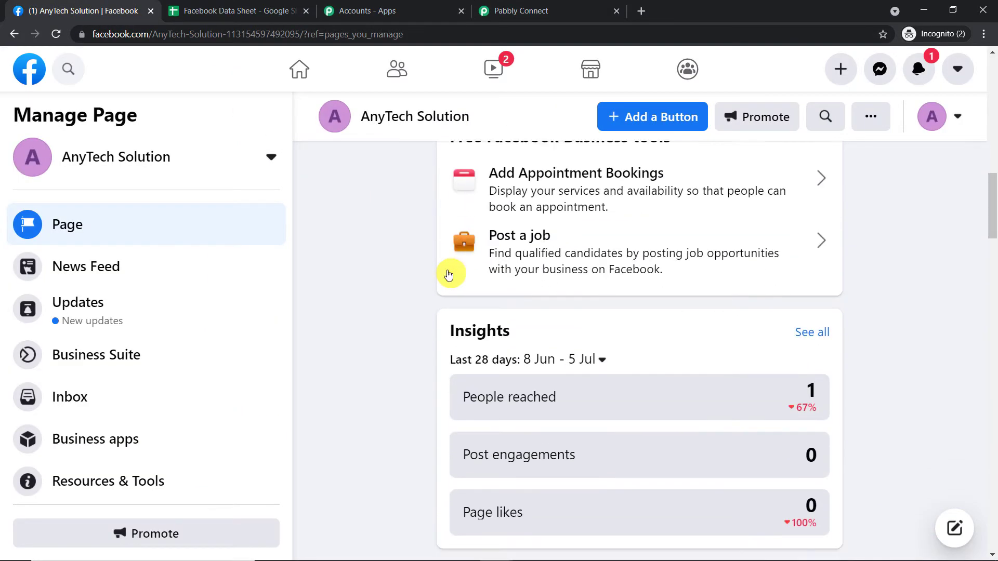
pyautogui.scroll(-6, 450, 274)
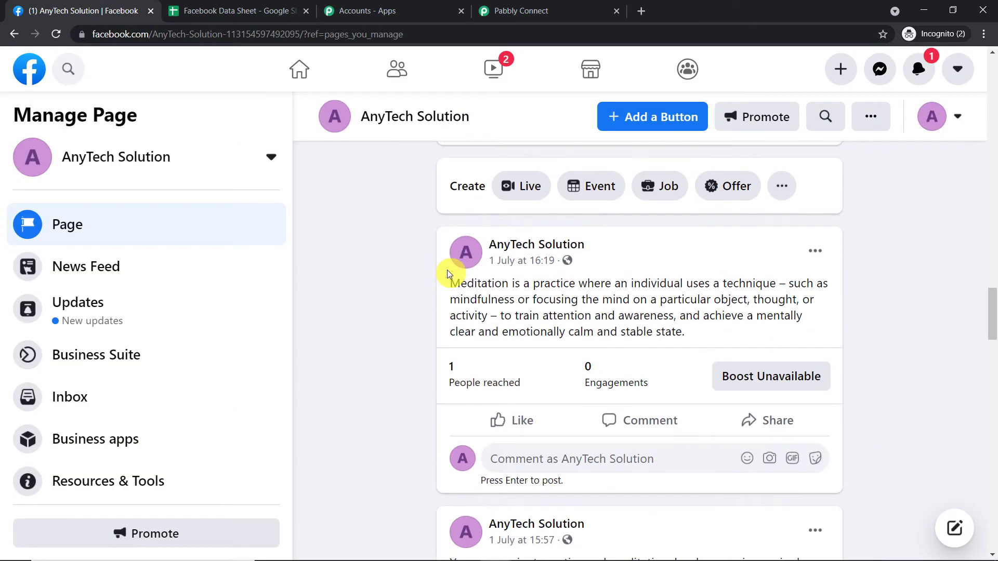
pyautogui.moveTo(453, 222); pyautogui.dragTo(704, 270)
pyautogui.click(572, 11)
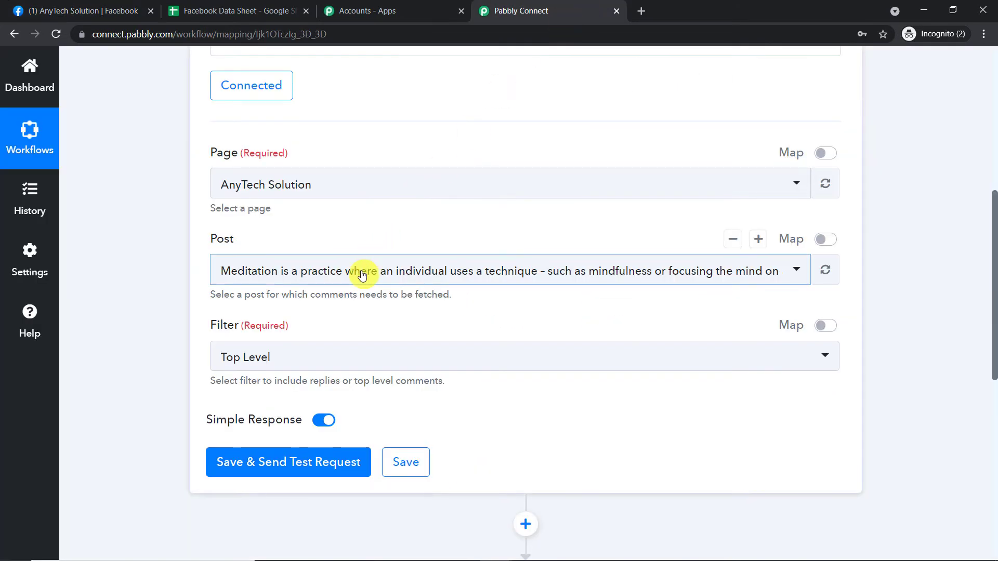
# - Publish a new post on the AnyTech Solution Facebook page reading "Elon Musk Landed on Mars and Crashed Bitcoins"
pyautogui.click(49, 8)
pyautogui.scroll(5, 412, 232)
pyautogui.scroll(1, 562, 227)
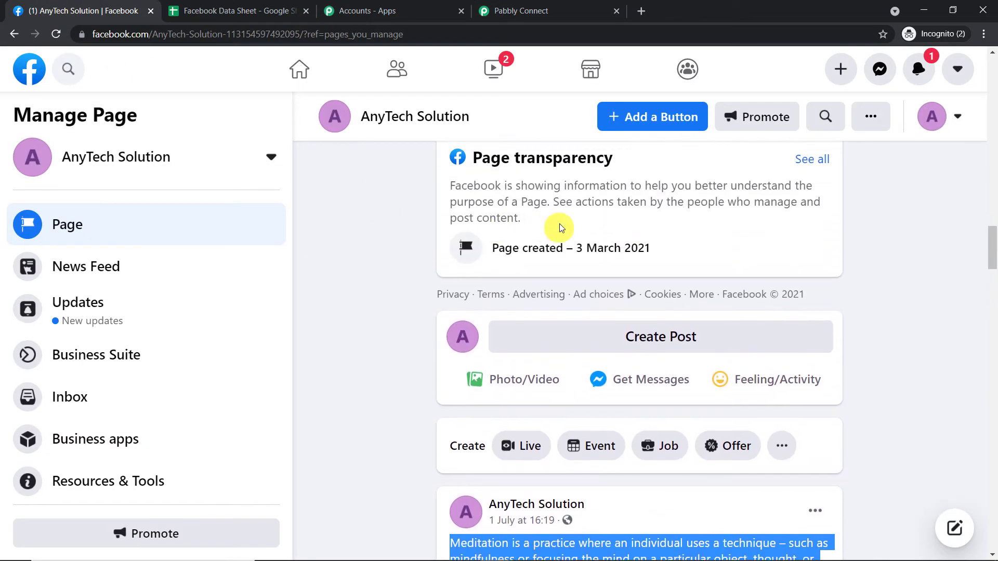
pyautogui.scroll(-2, 576, 230)
pyautogui.click(615, 206)
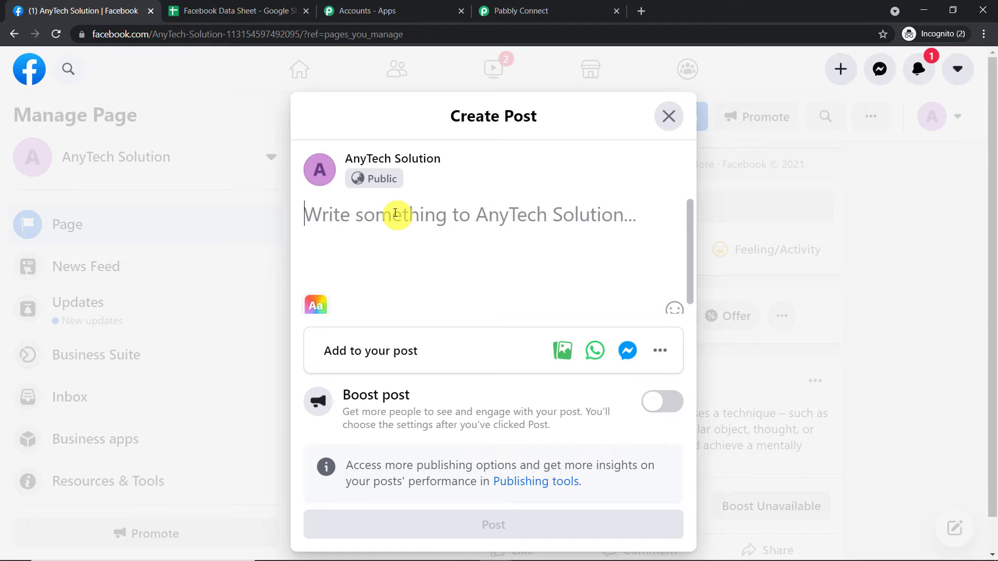
pyautogui.write('Elon Musk Landed on Mars')
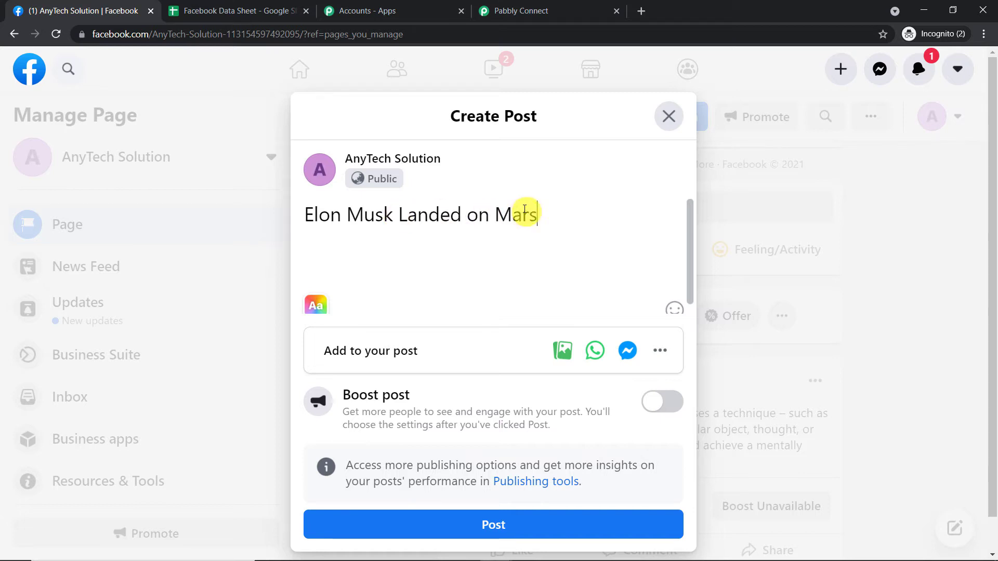
pyautogui.write('and ')
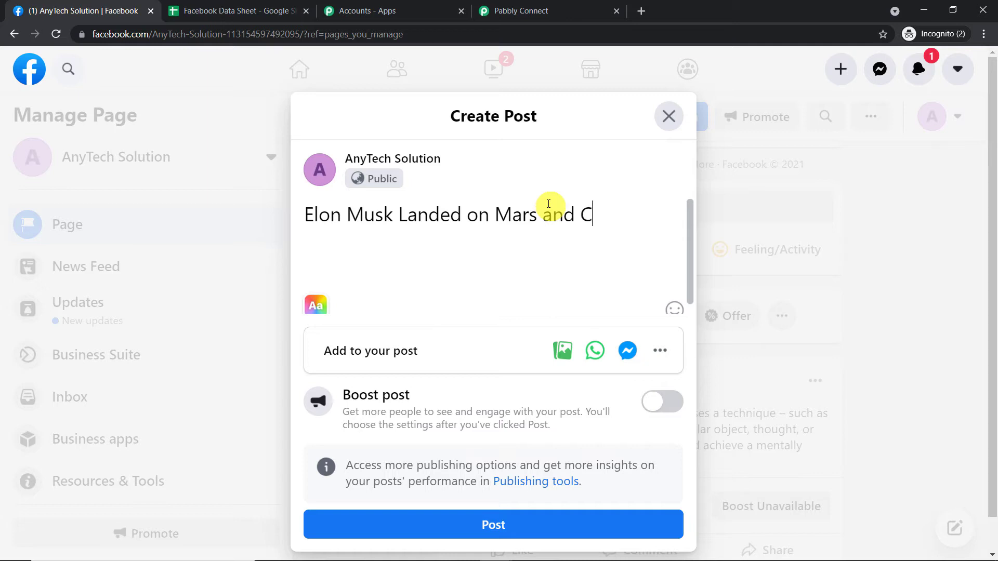
pyautogui.write('Crashed Bitcoins')
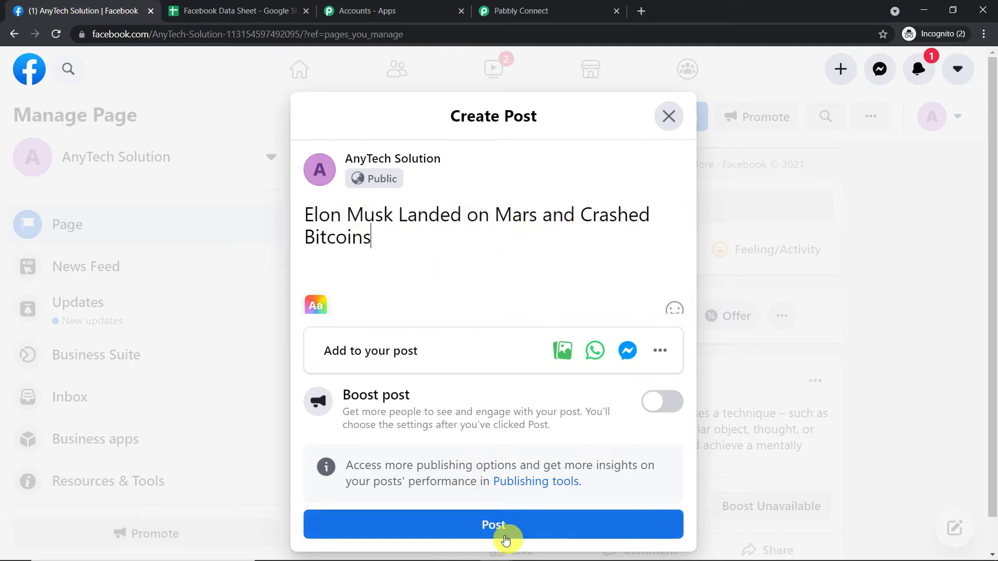
pyautogui.click(505, 539)
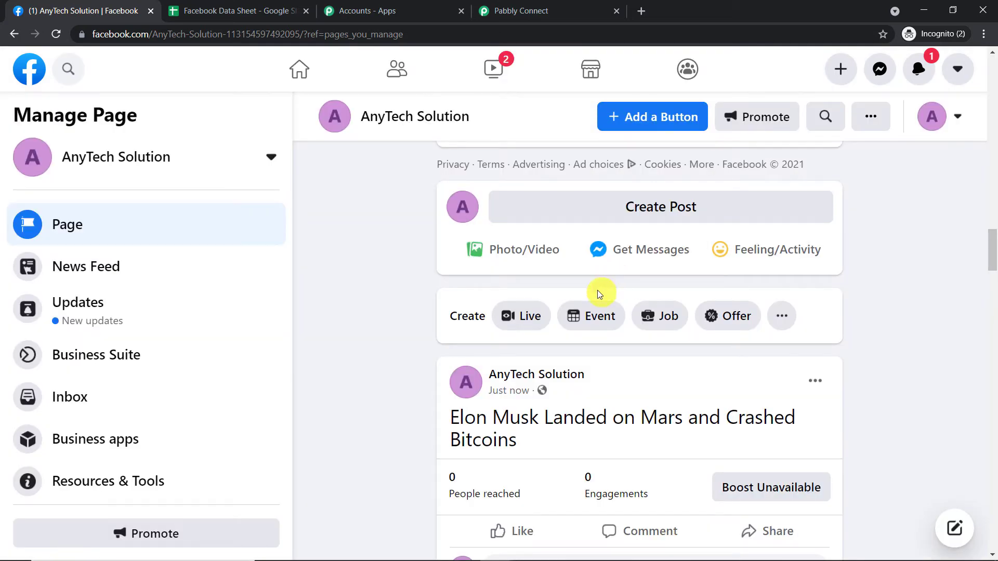
pyautogui.scroll(-1, 572, 317)
# - Back in Pabbly Connect, refresh the trigger's post list and select "Elon Musk Landed on Mars and Crashed Bitcoins" as the Post
pyautogui.click(538, 7)
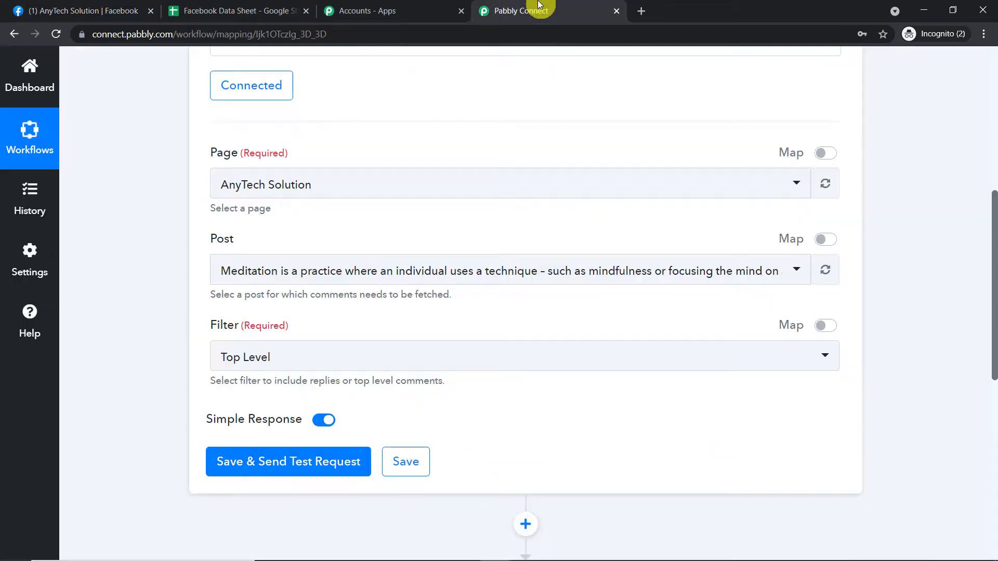
pyautogui.click(827, 185)
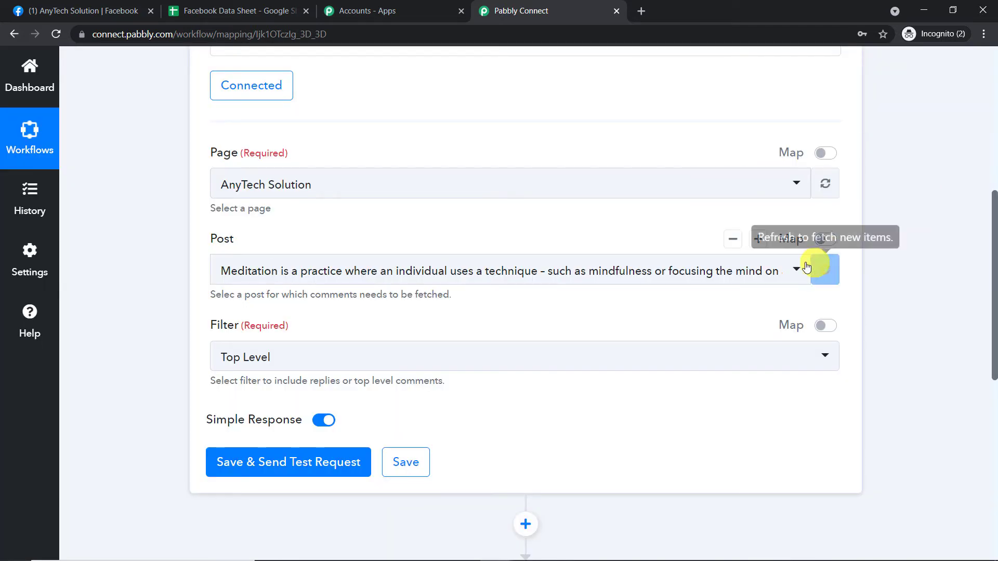
pyautogui.click(825, 271)
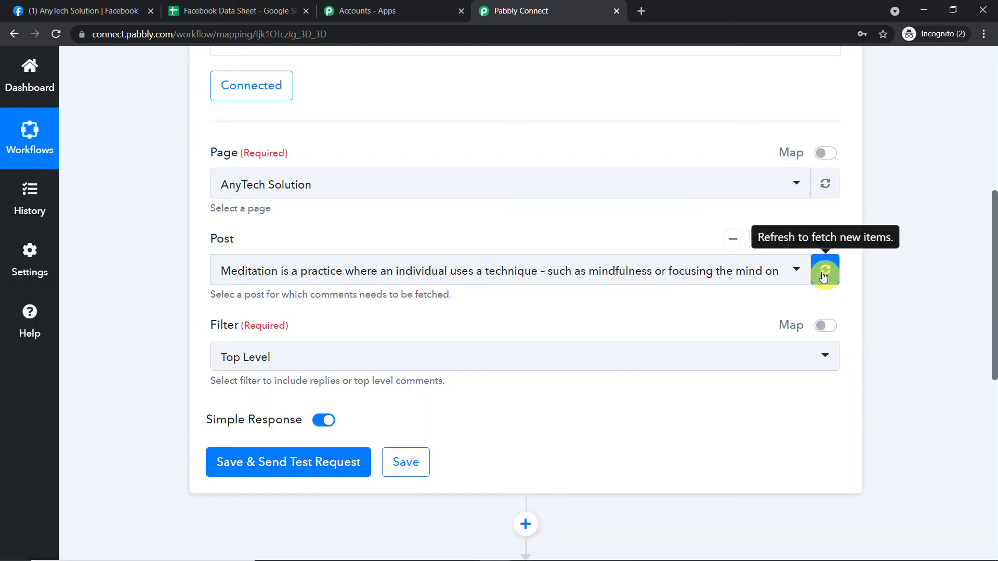
pyautogui.click(789, 273)
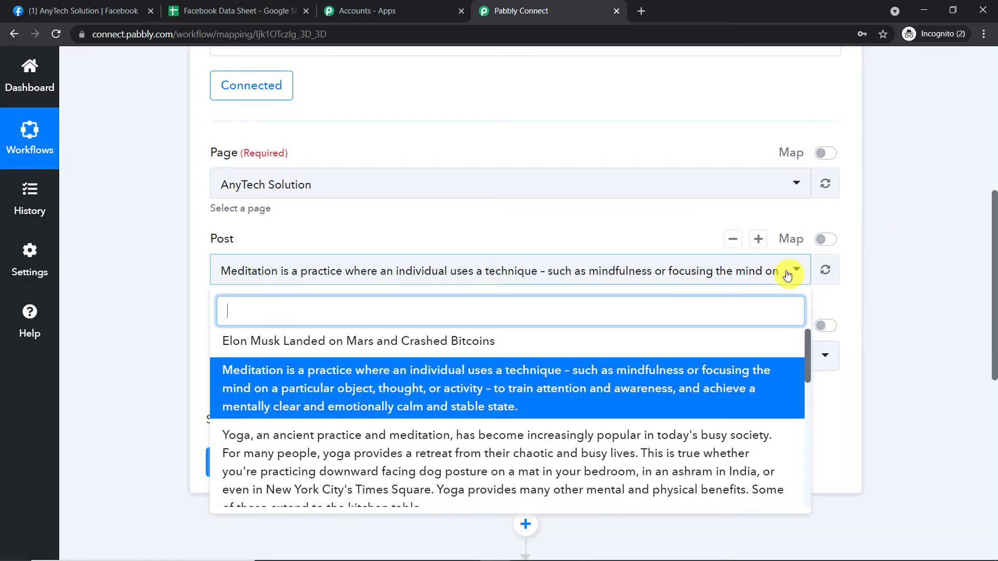
pyautogui.click(520, 341)
# - Review the trigger's comment Filter options alongside the new Facebook post, and set the Filter to Top Level
pyautogui.scroll(-1, 483, 210)
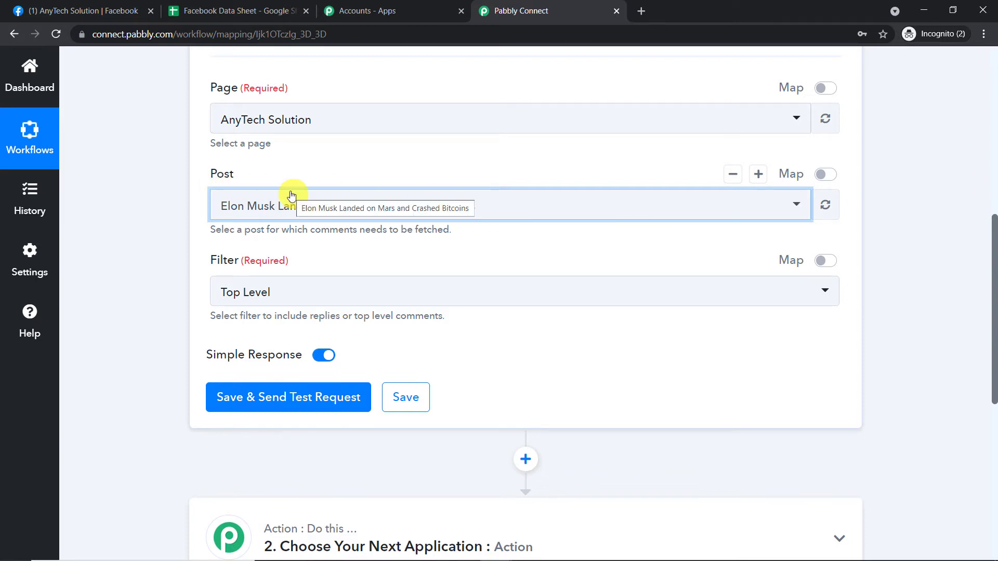
pyautogui.scroll(-1, 291, 196)
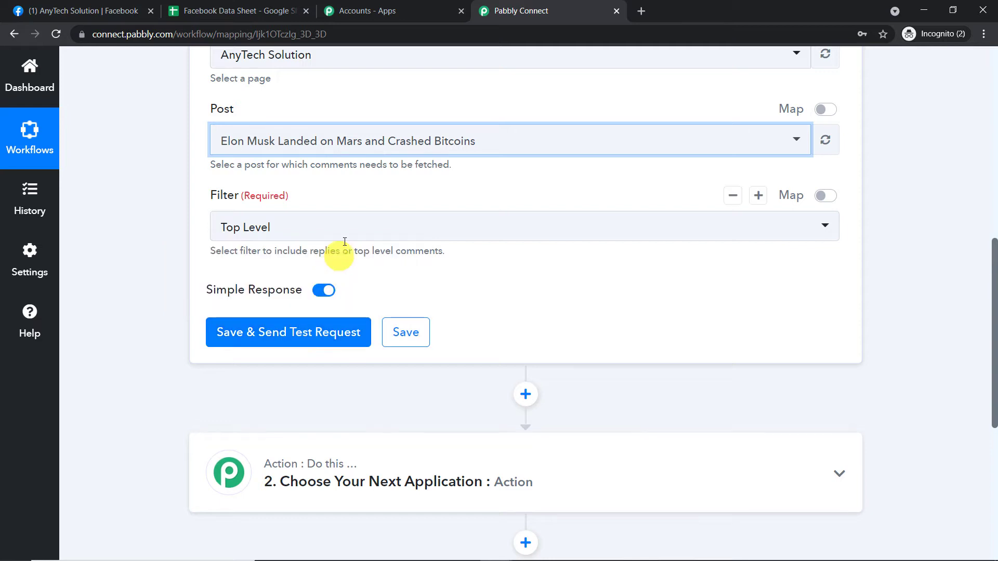
pyautogui.click(357, 227)
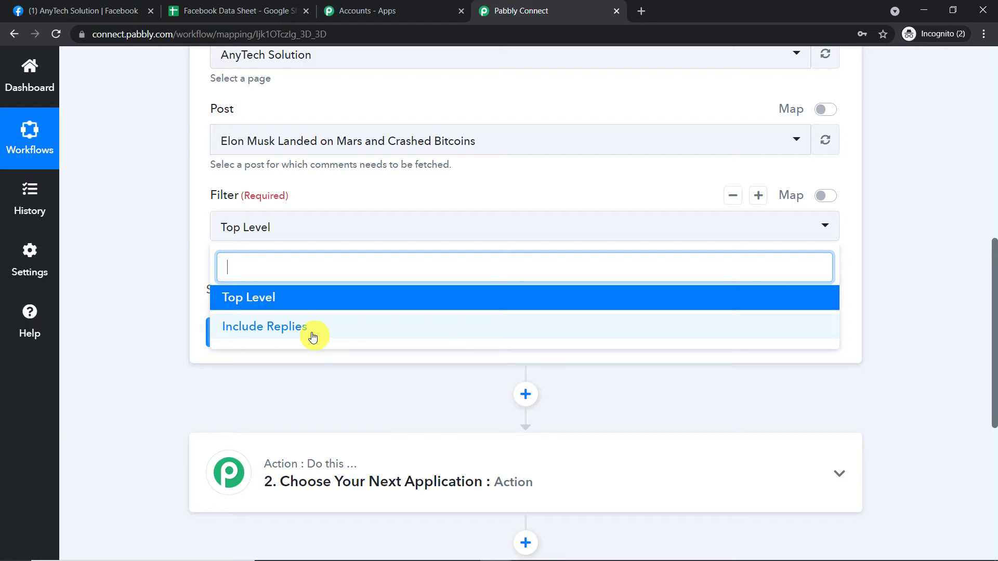
pyautogui.click(85, 10)
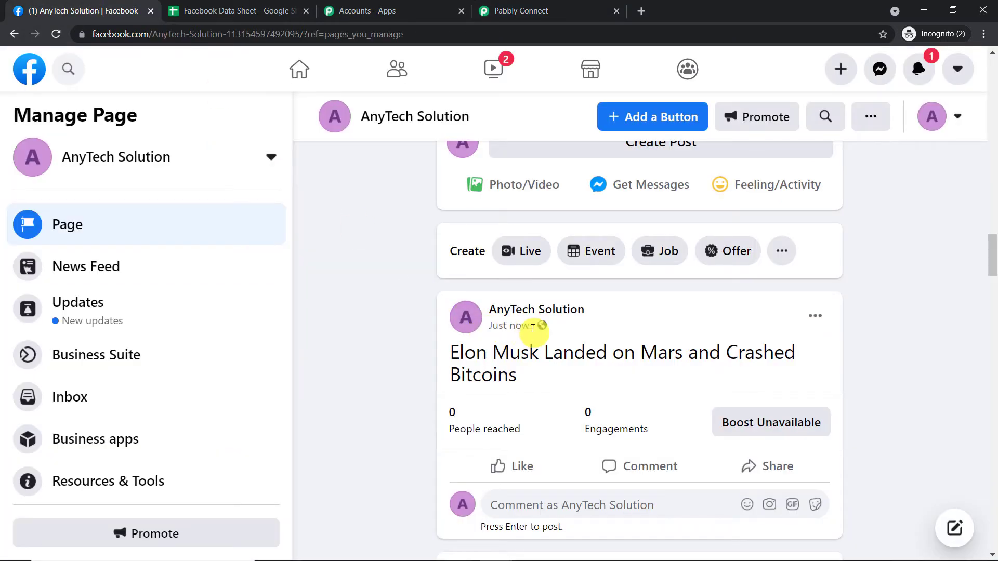
pyautogui.click(558, 9)
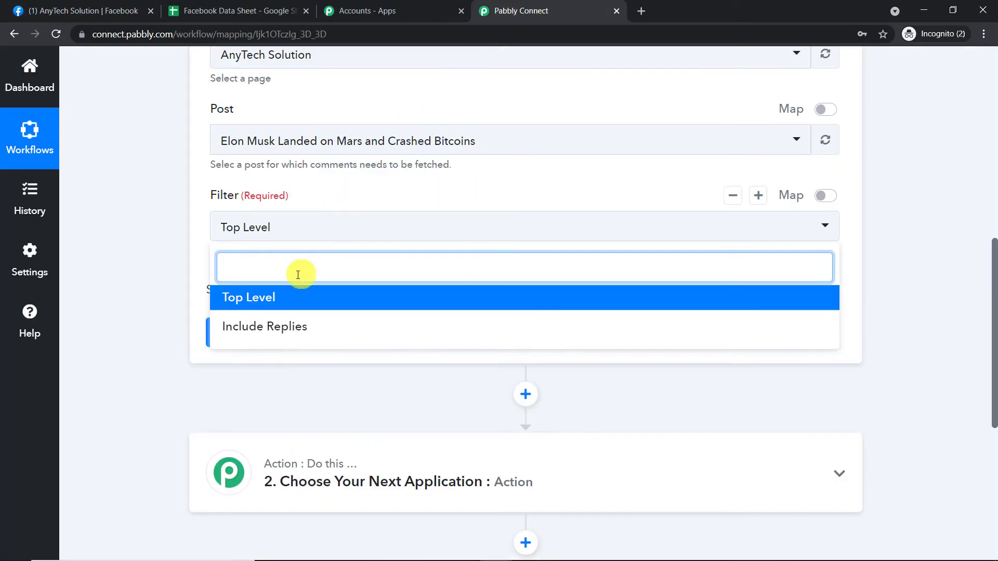
pyautogui.click(293, 302)
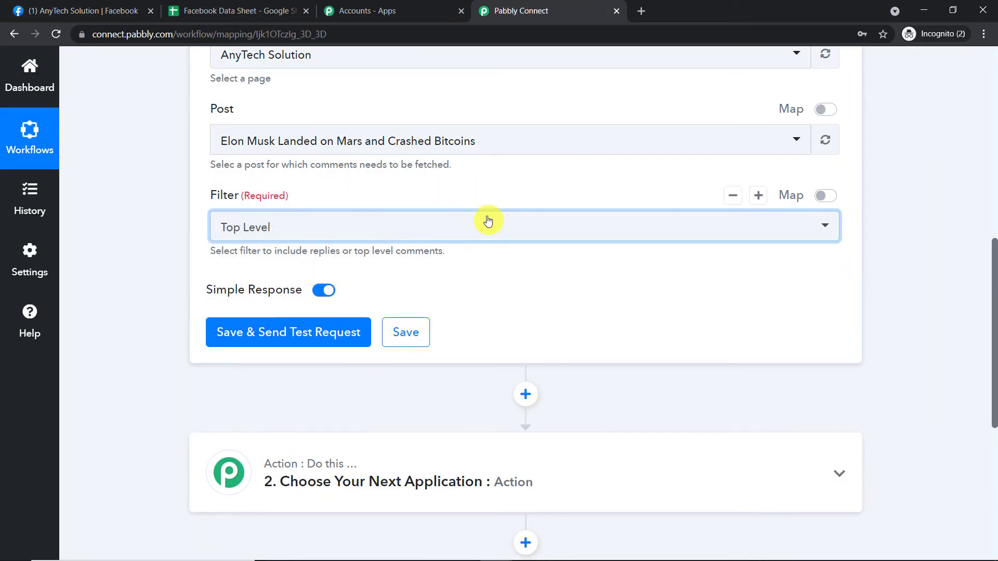
# - From the other Facebook account's window, comment on the Elon Musk post, naming the commenter and hoping to be like Elon Musk, and return to the page-management window
pyautogui.click(52, 9)
pyautogui.scroll(-3, 610, 222)
pyautogui.scroll(-1, 610, 222)
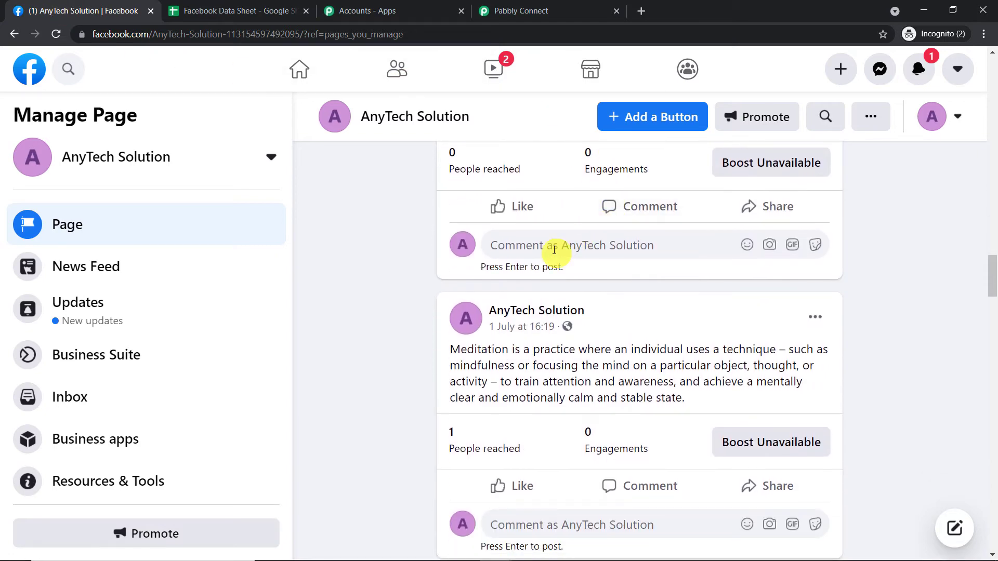
pyautogui.scroll(2, 887, 285)
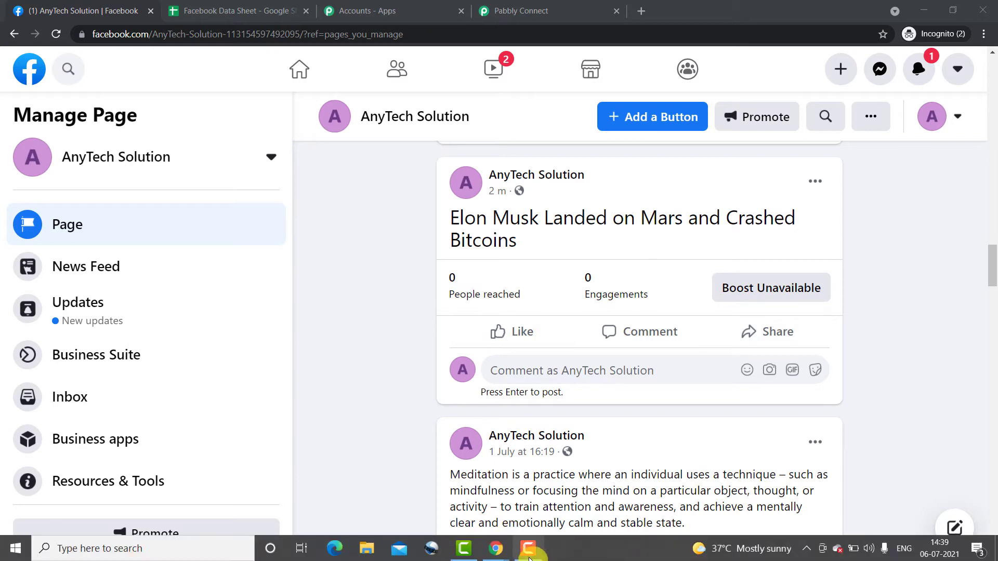
pyautogui.click(495, 549)
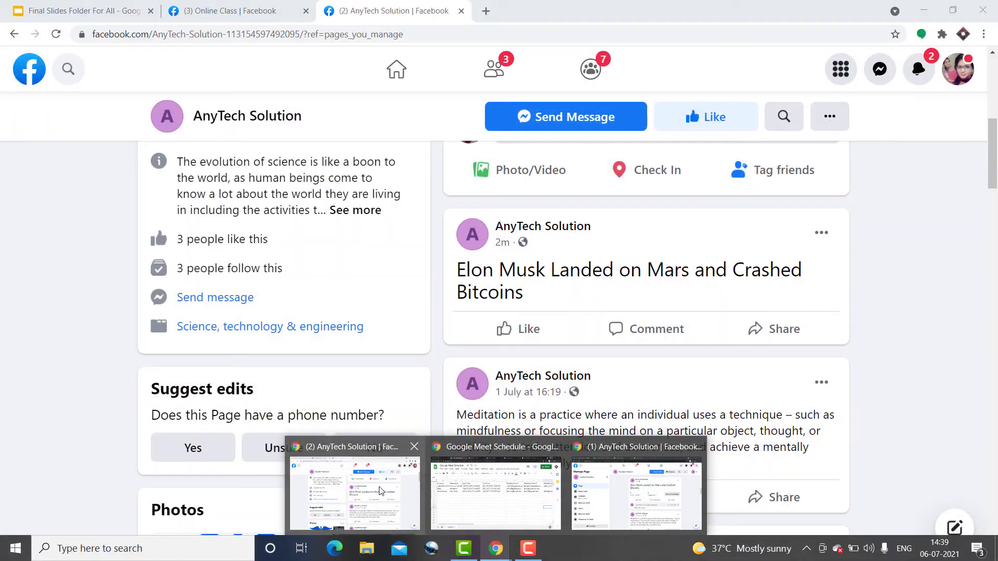
pyautogui.click(381, 491)
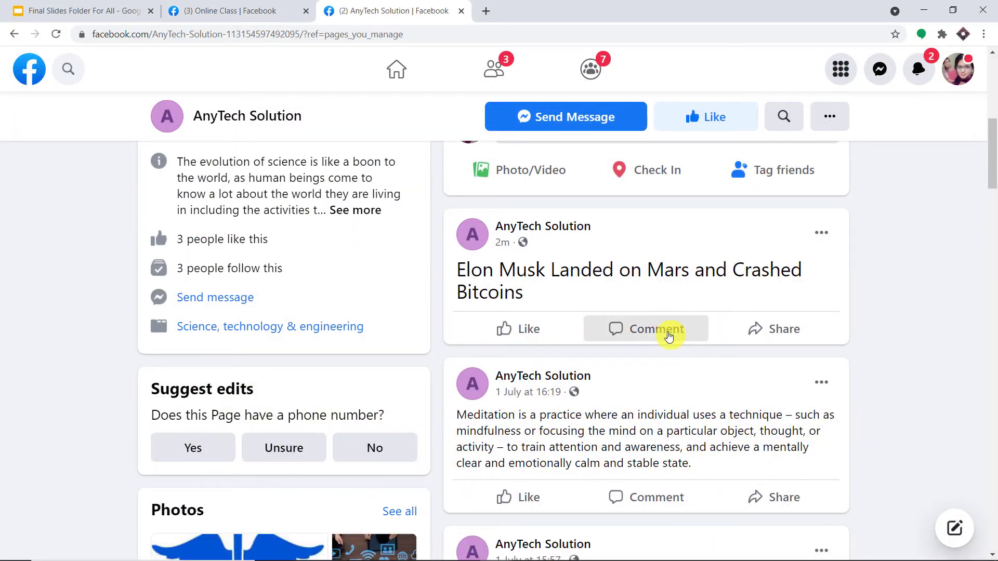
pyautogui.click(667, 332)
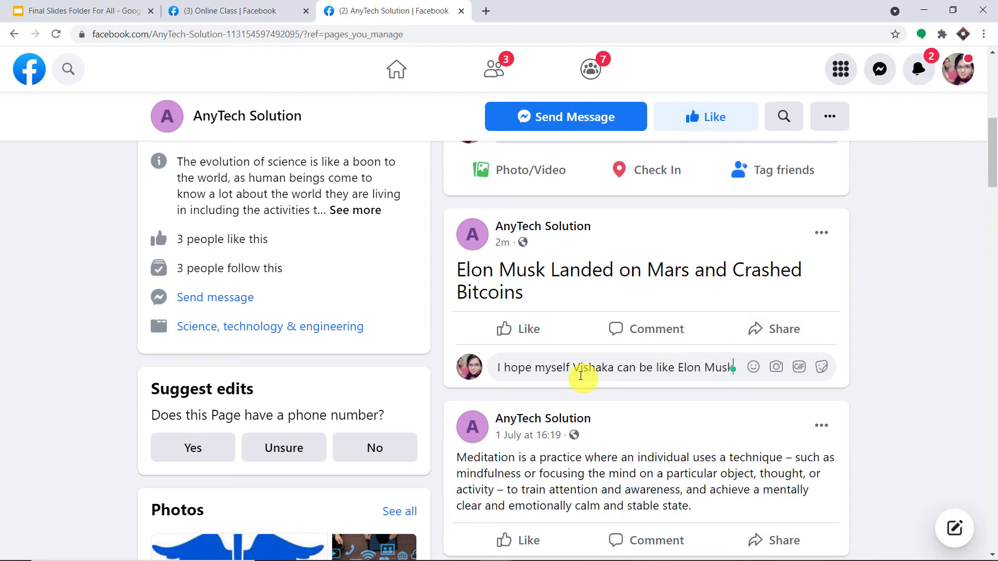
pyautogui.press('Return')
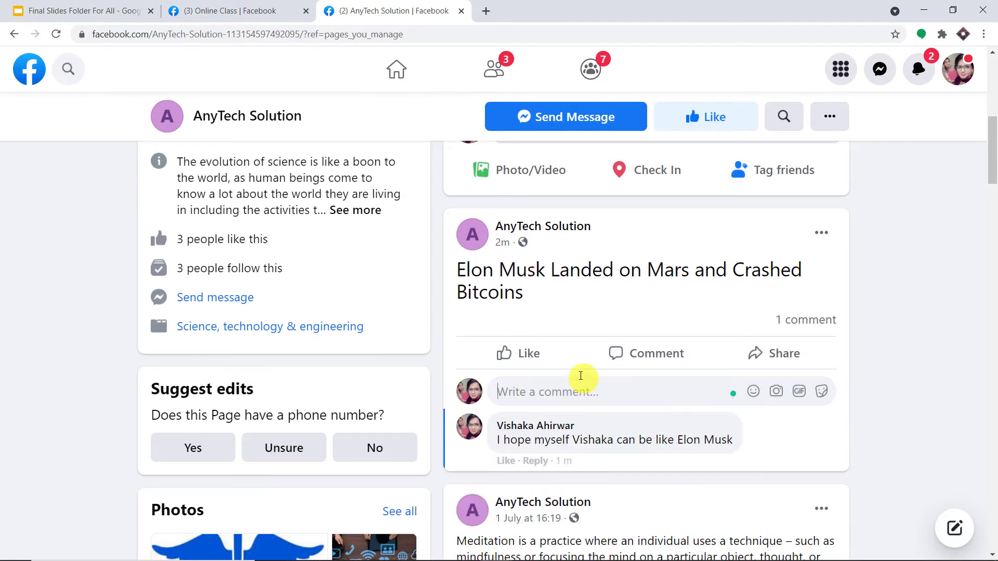
pyautogui.moveTo(522, 560)
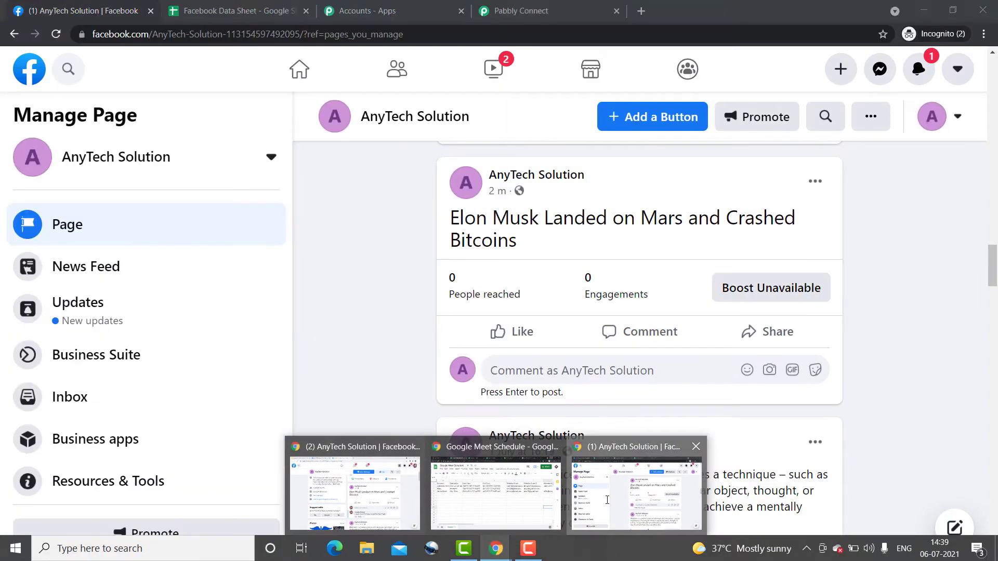
pyautogui.click(614, 507)
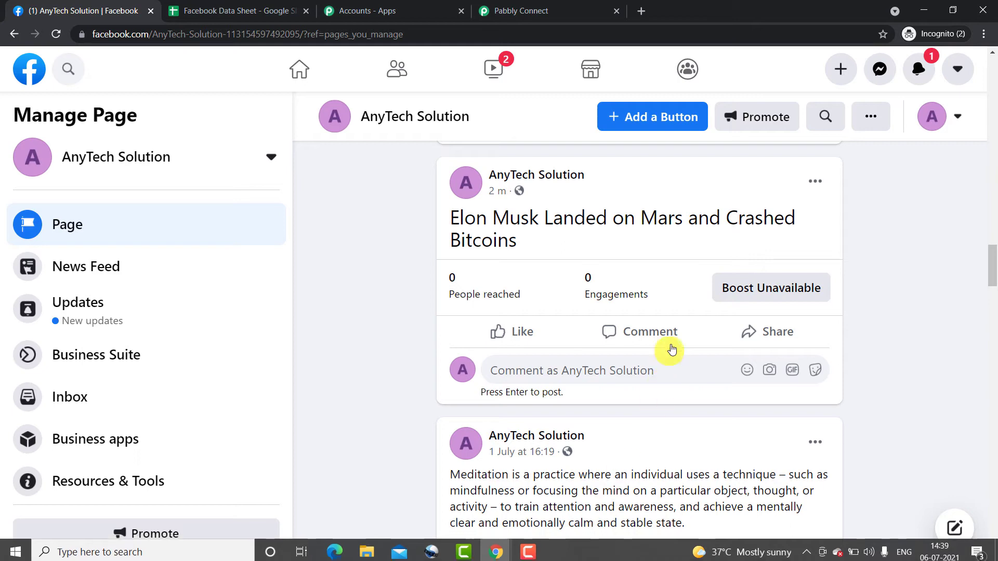
# - Reload the AnyTech Solution Facebook page and check the new comment under the Elon Musk post
pyautogui.click(56, 34)
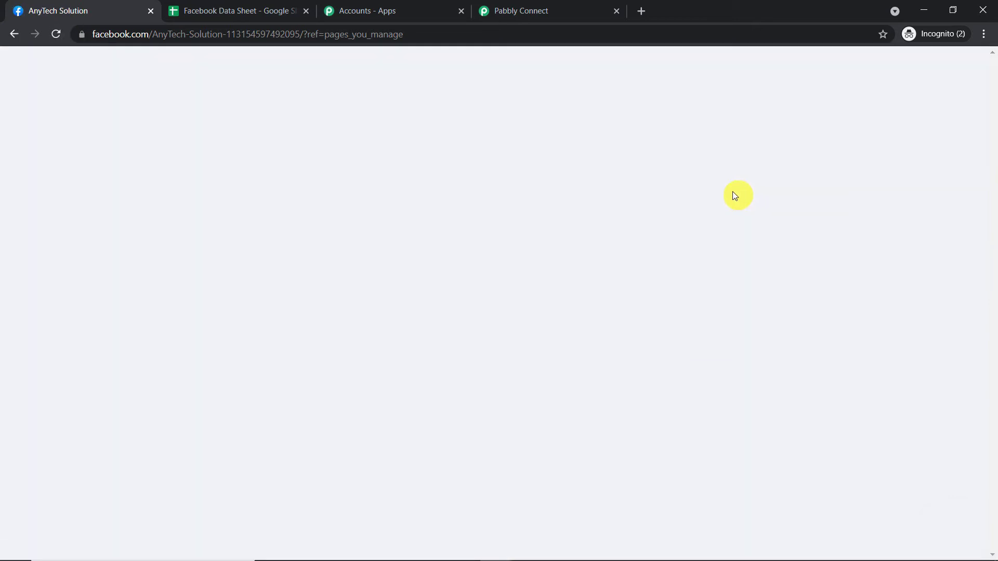
pyautogui.scroll(-15, 704, 272)
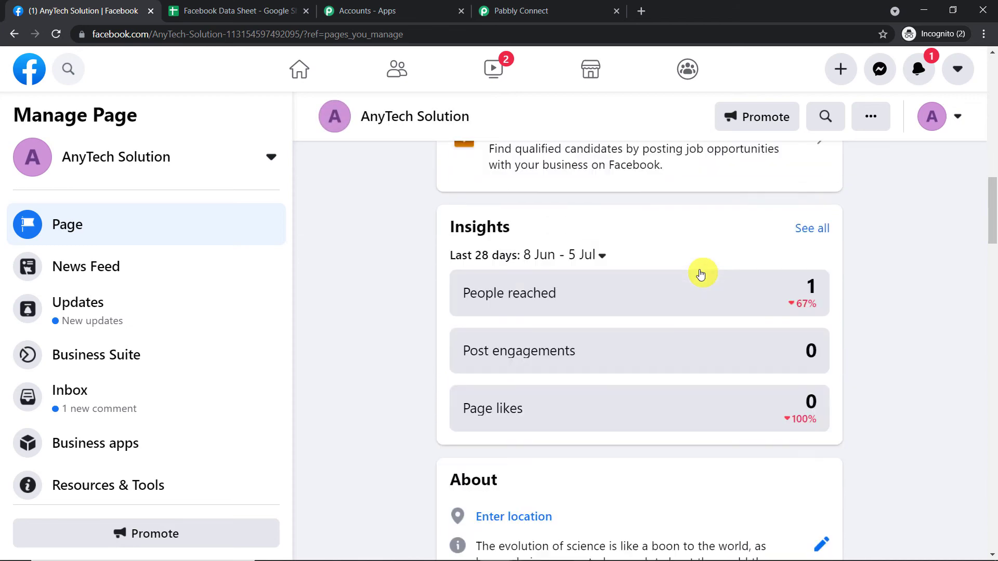
pyautogui.scroll(-20, 700, 272)
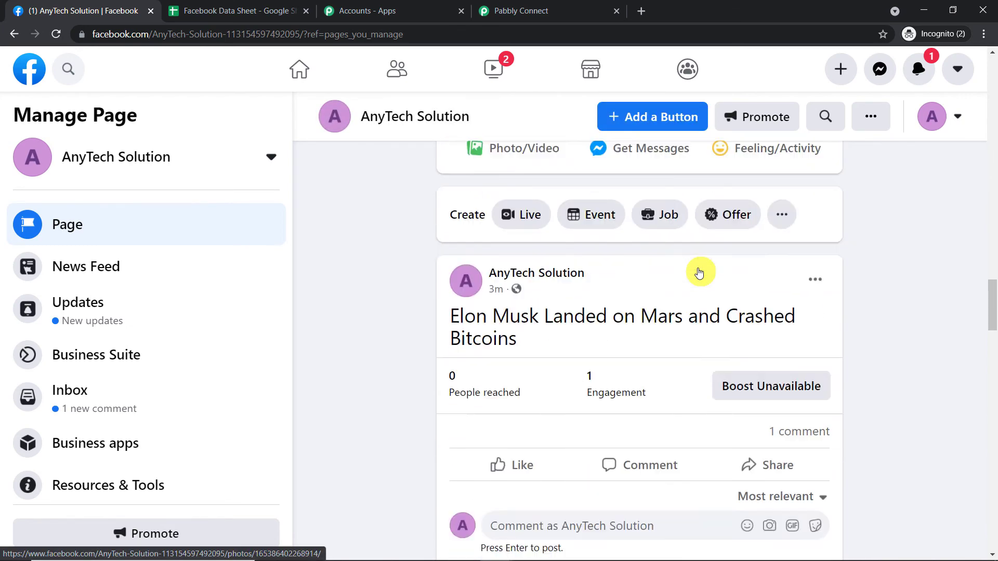
pyautogui.scroll(-3, 780, 338)
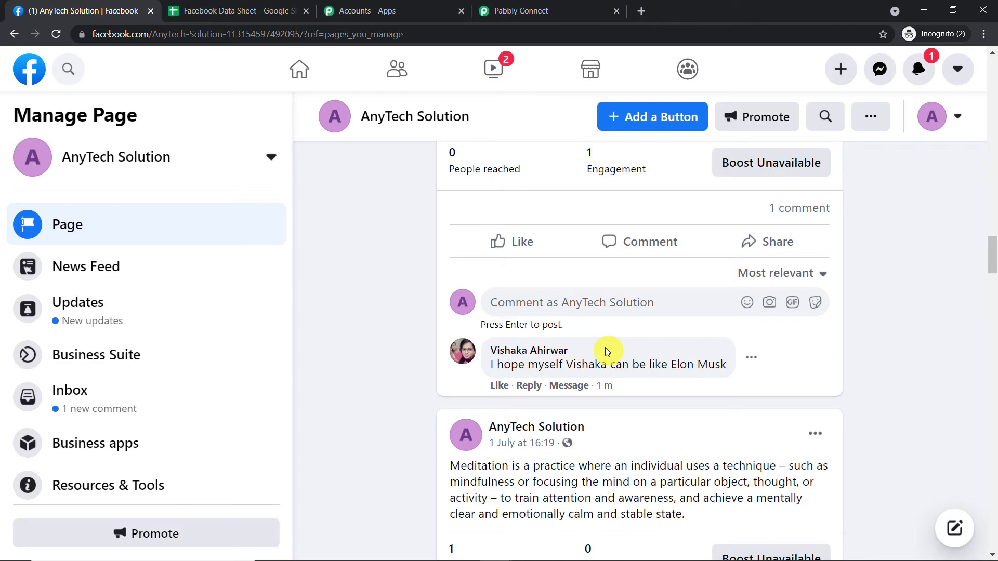
# - In Pabbly Connect, save the Facebook trigger with a test request and check the comment text in the response's Message value
pyautogui.click(555, 4)
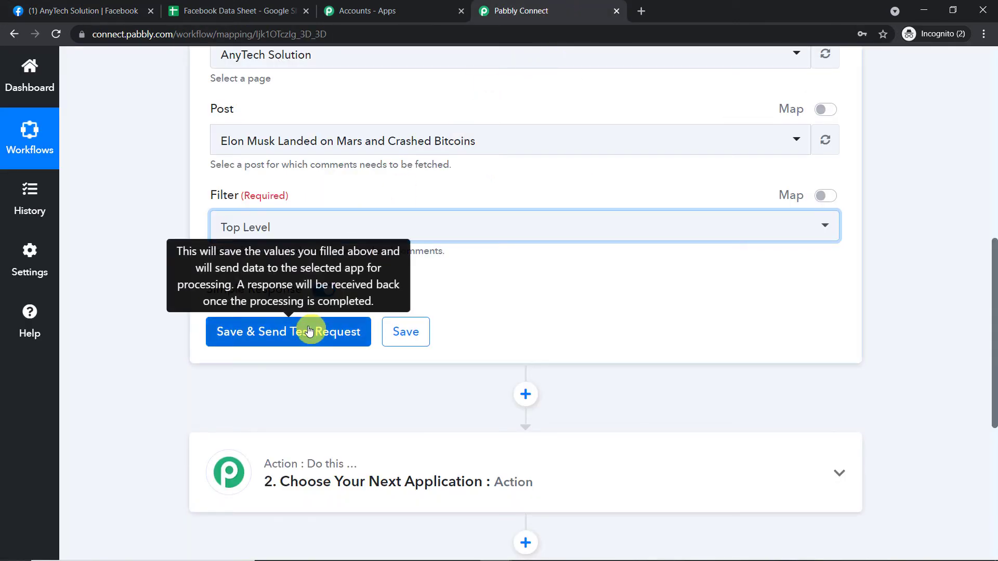
pyautogui.scroll(1, 290, 140)
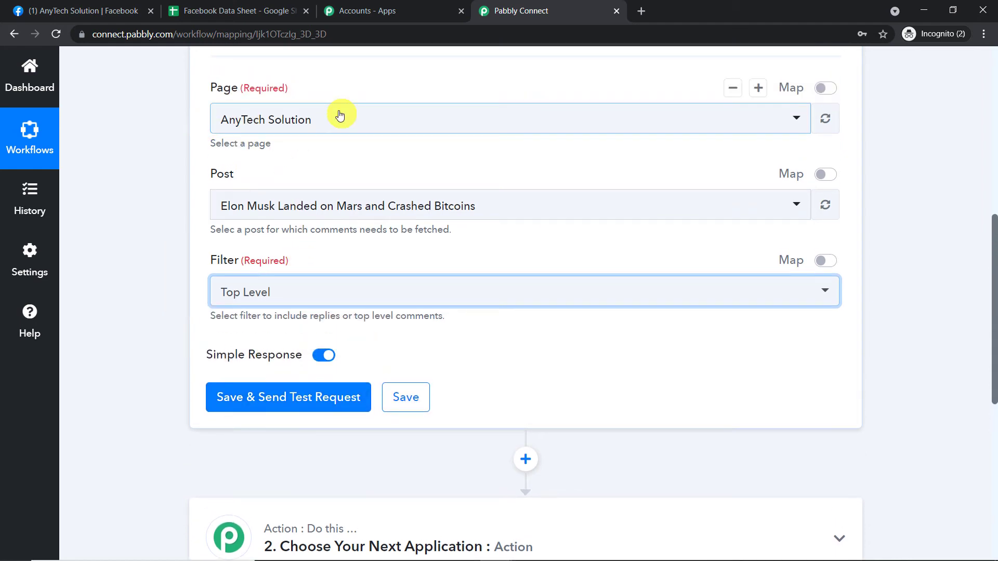
pyautogui.scroll(-3, 334, 194)
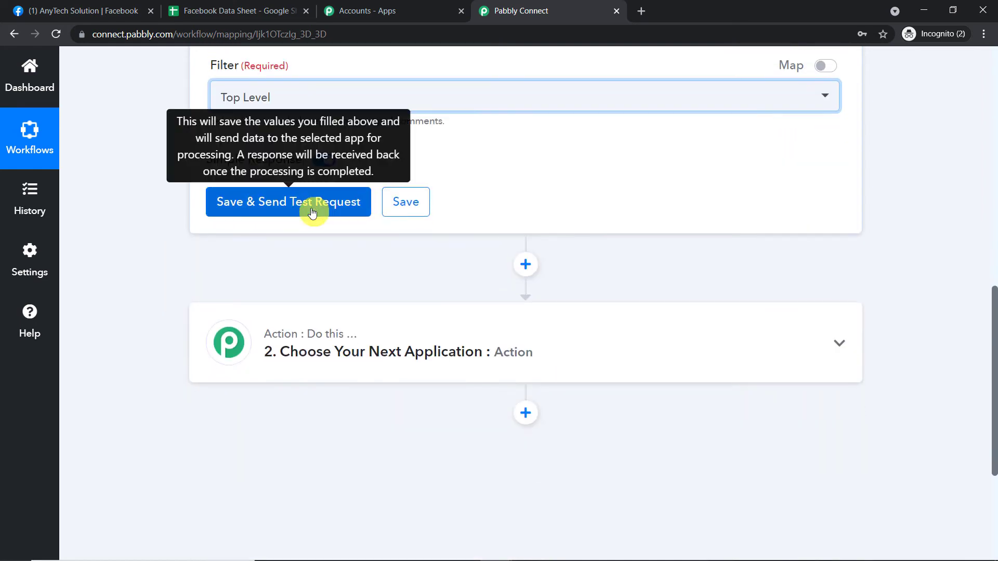
pyautogui.click(312, 214)
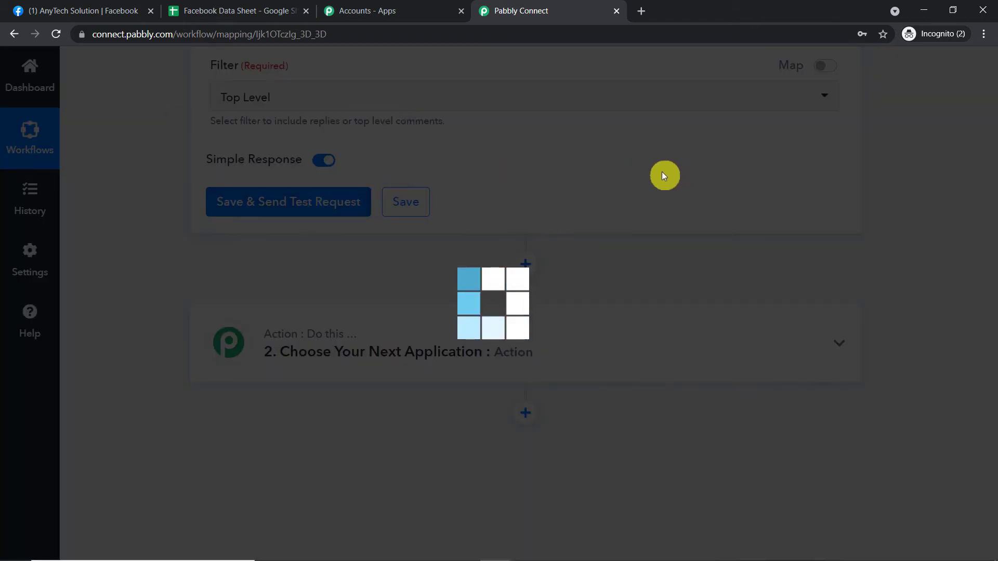
pyautogui.scroll(-1, 675, 201)
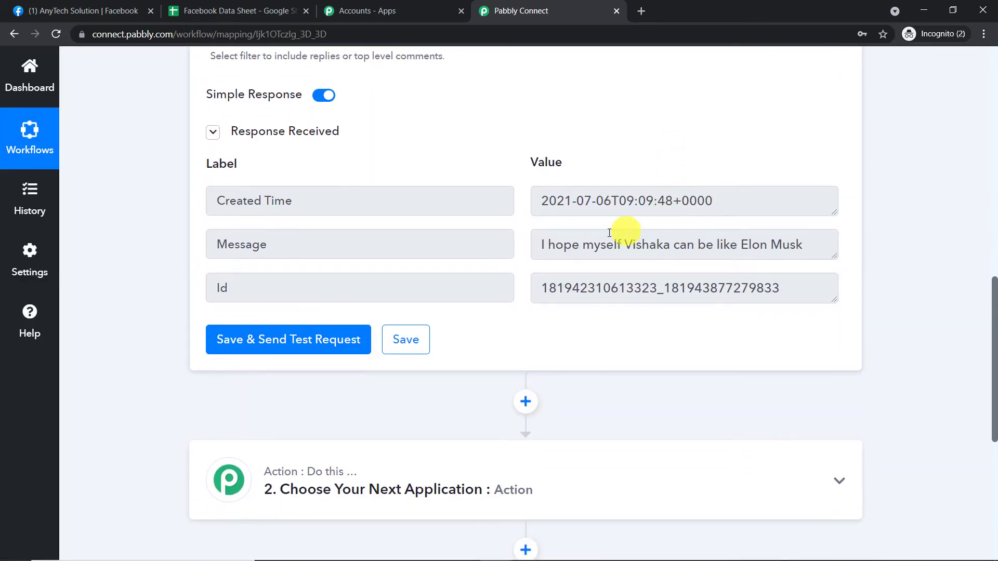
pyautogui.moveTo(542, 245); pyautogui.dragTo(827, 249)
pyautogui.click(828, 248)
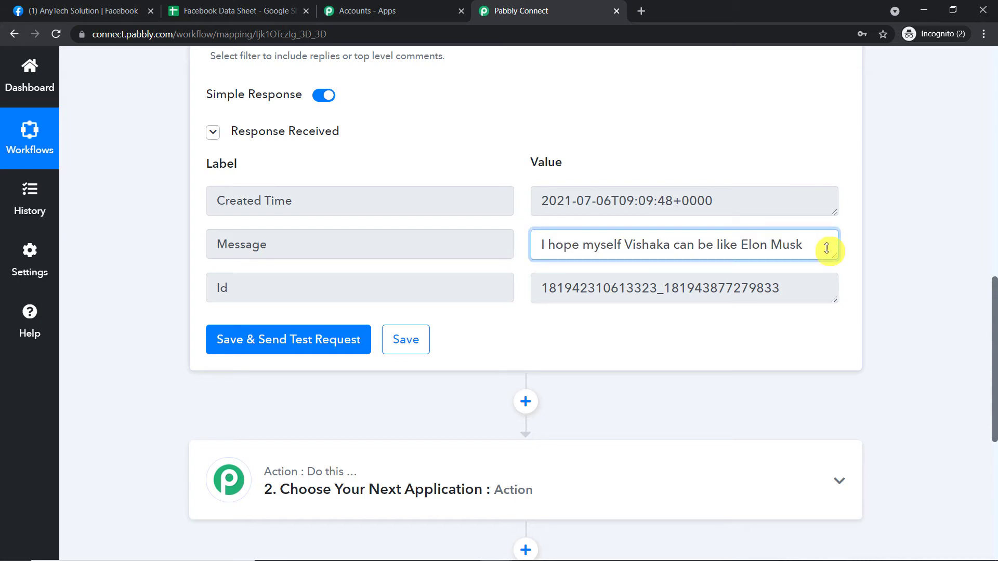
pyautogui.click(872, 176)
pyautogui.moveTo(811, 241); pyautogui.dragTo(538, 236)
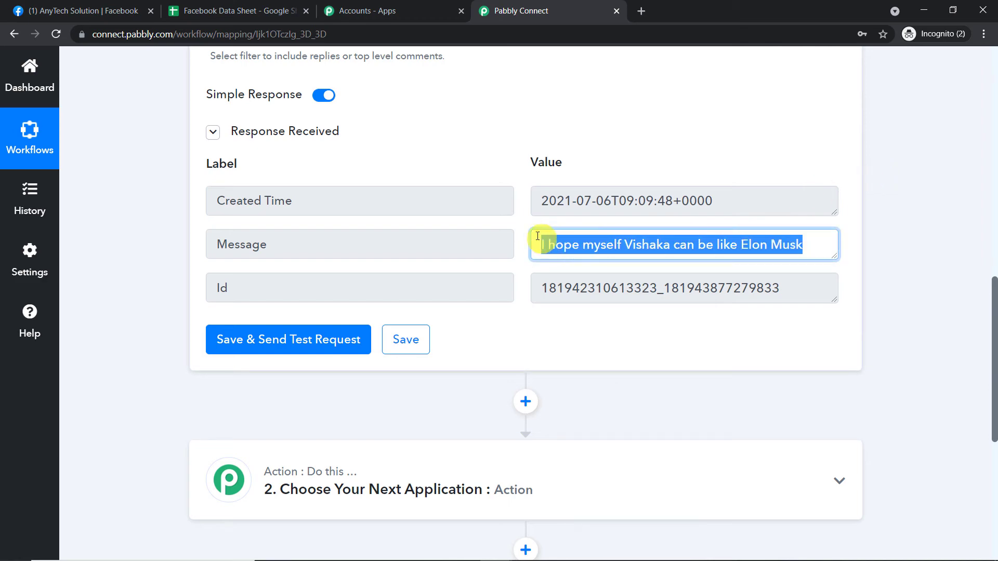
# - Set the workflow's action to Google Sheets with the Add New Row event, and choose to add a new connection
pyautogui.scroll(-4, 439, 268)
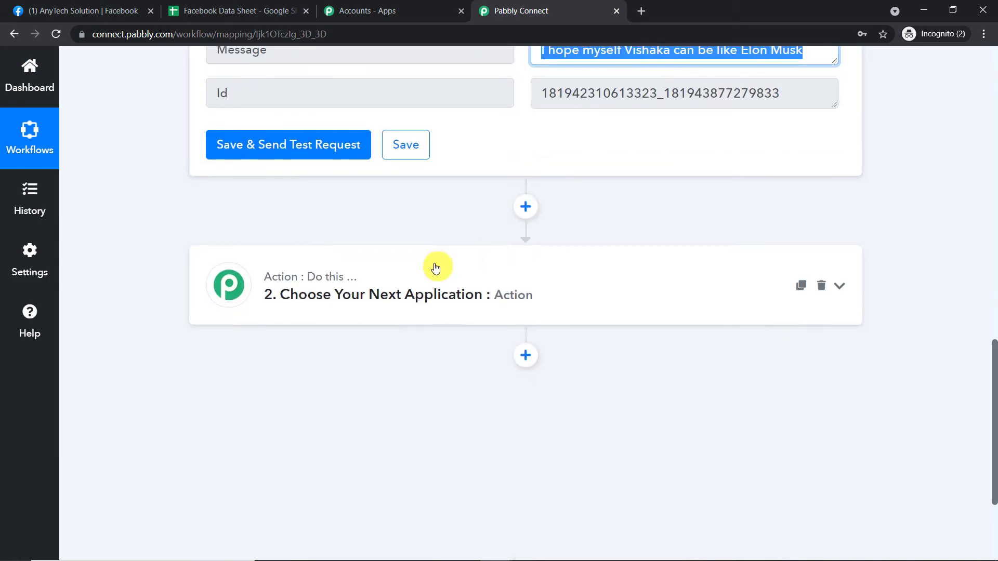
pyautogui.click(417, 274)
pyautogui.click(328, 186)
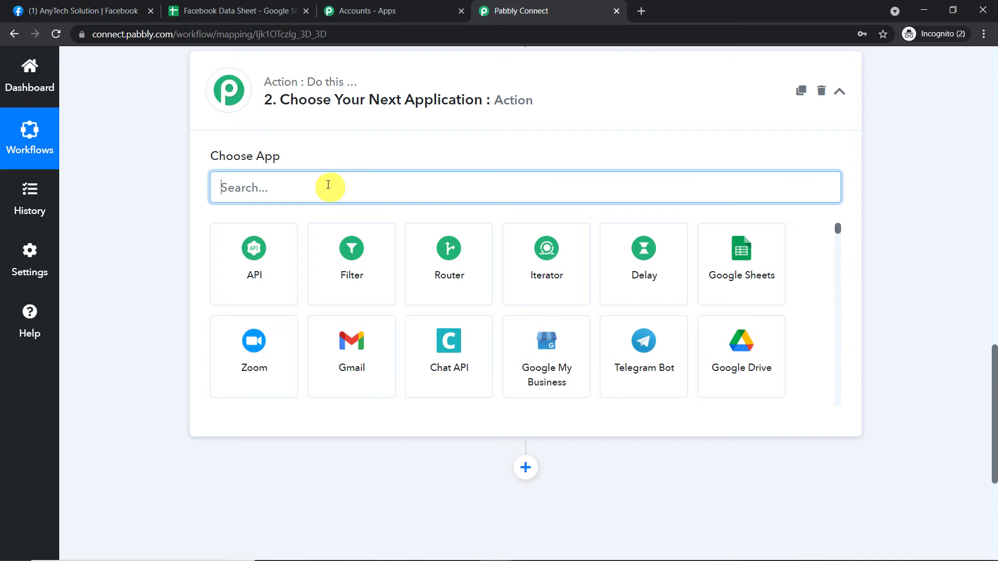
pyautogui.write('google')
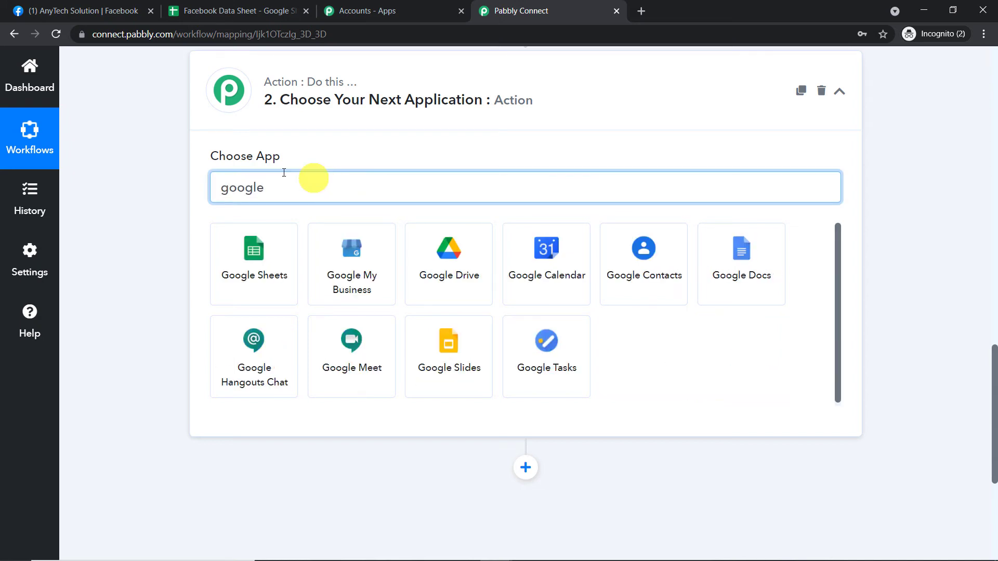
pyautogui.click(251, 270)
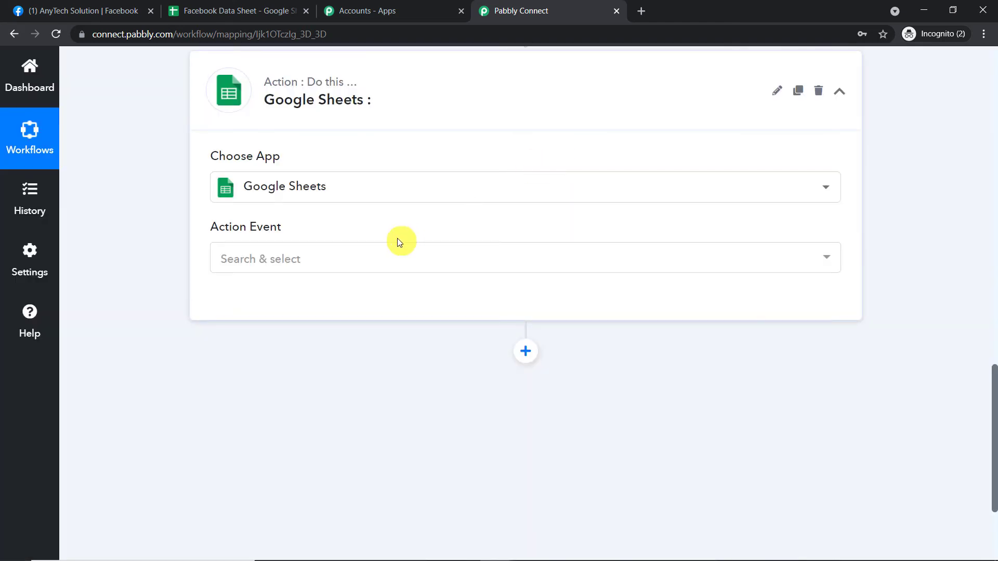
pyautogui.click(376, 256)
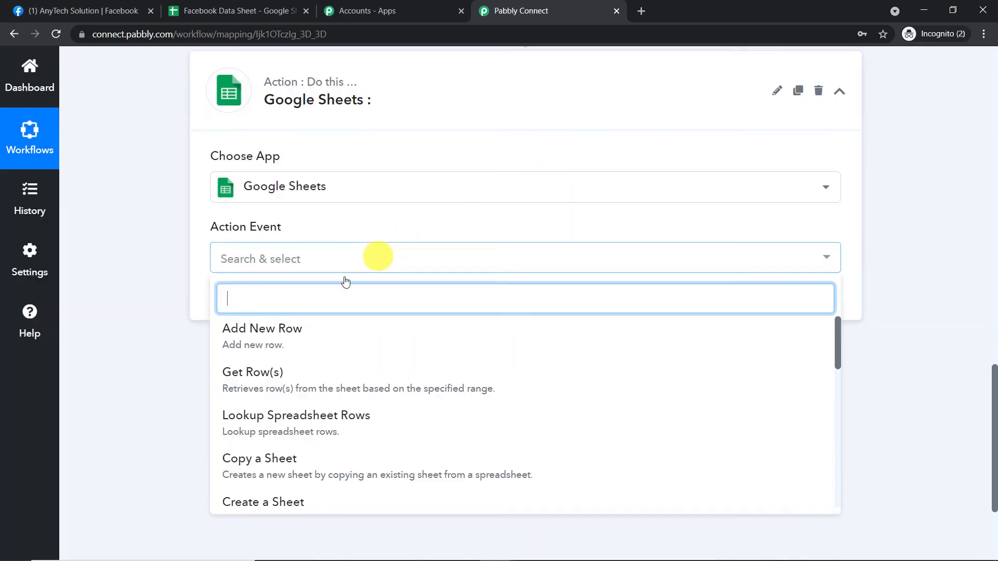
pyautogui.click(312, 331)
pyautogui.click(266, 302)
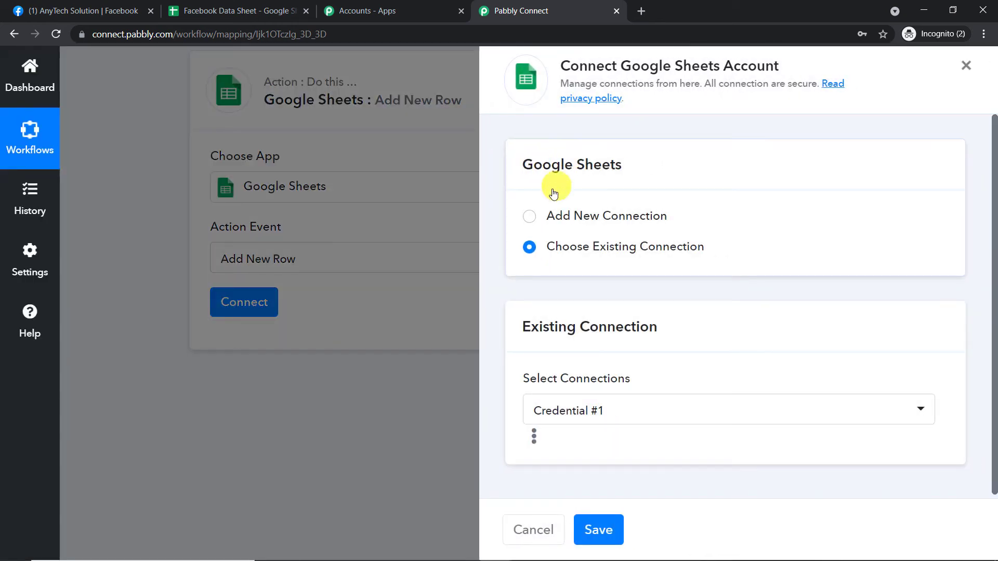
pyautogui.click(529, 217)
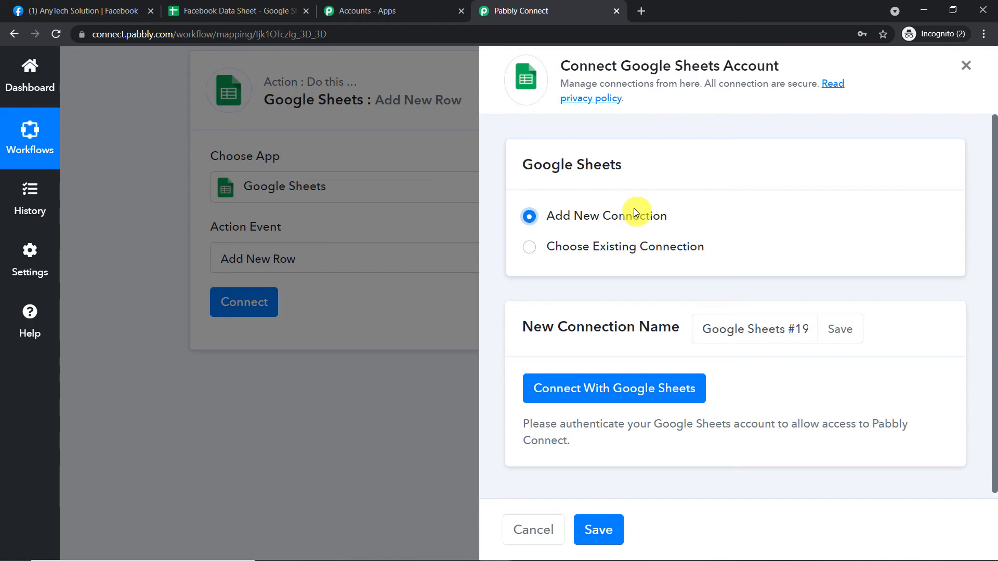
# - Open Google Sheets in a new browser tab and create a blank spreadsheet
pyautogui.click(642, 15)
pyautogui.write('goo')
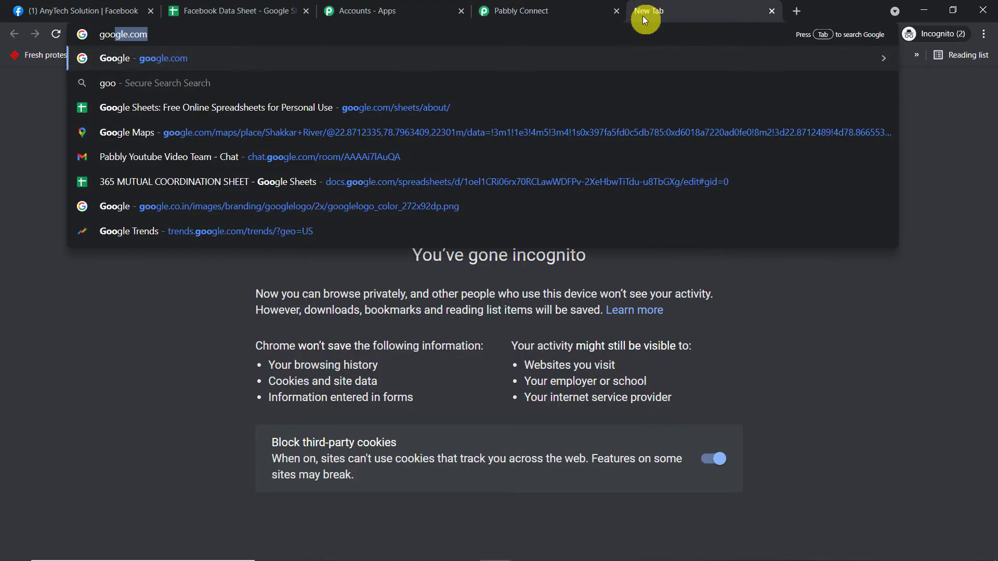
pyautogui.click(436, 106)
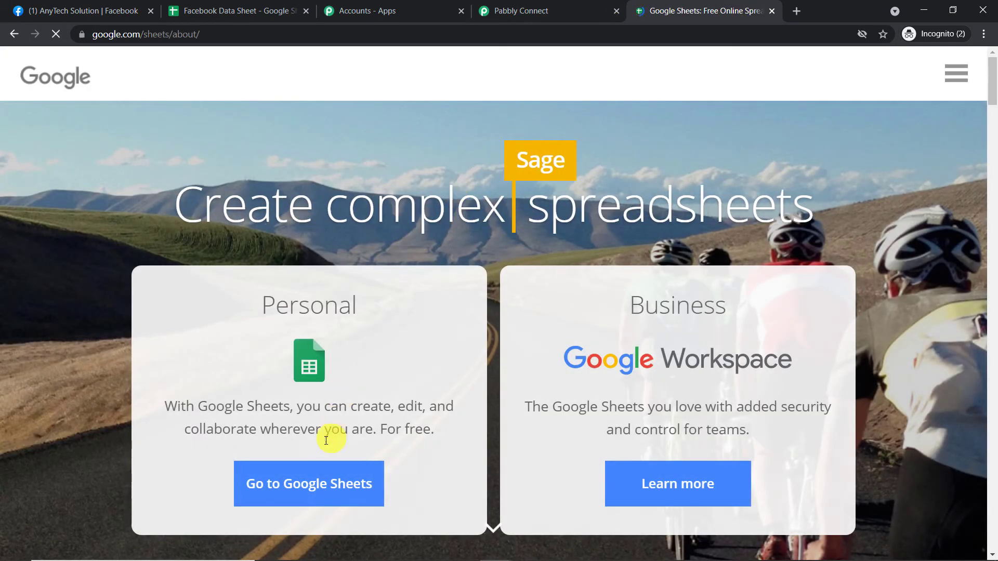
pyautogui.click(293, 489)
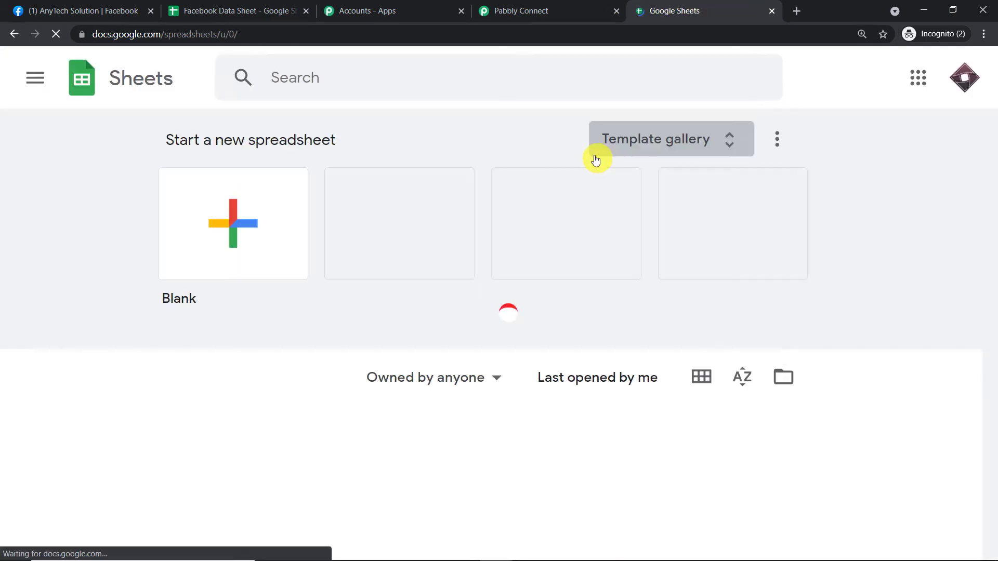
pyautogui.click(202, 227)
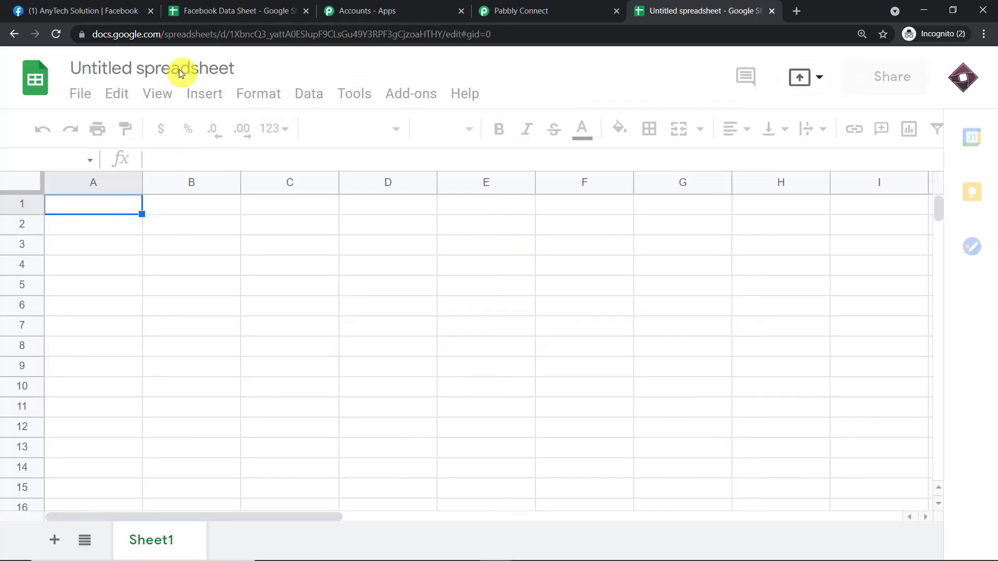
# - Rename the untitled spreadsheet to "Facebook Comments"
pyautogui.click(179, 69)
pyautogui.press('BackSpace')
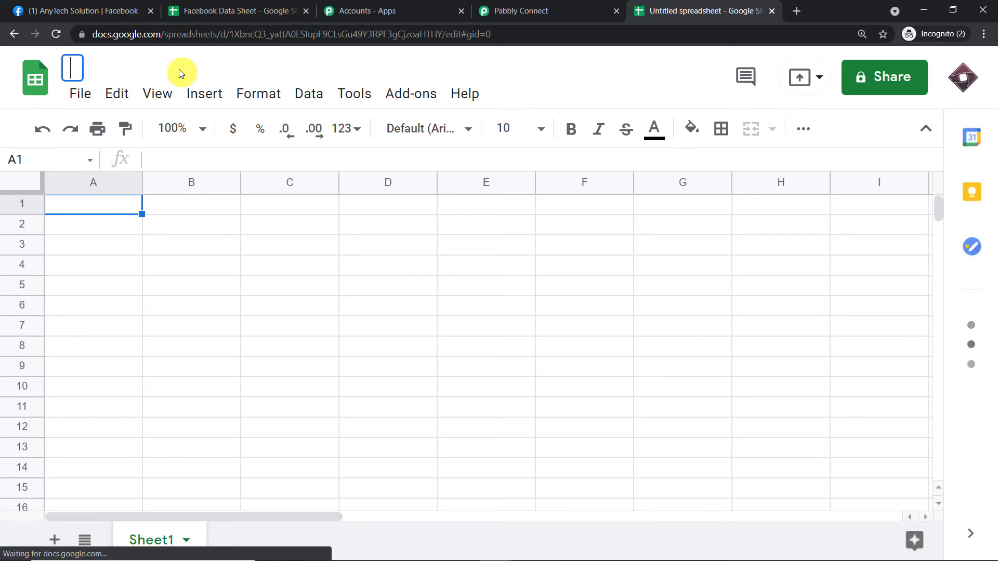
pyautogui.write('Facecomments')
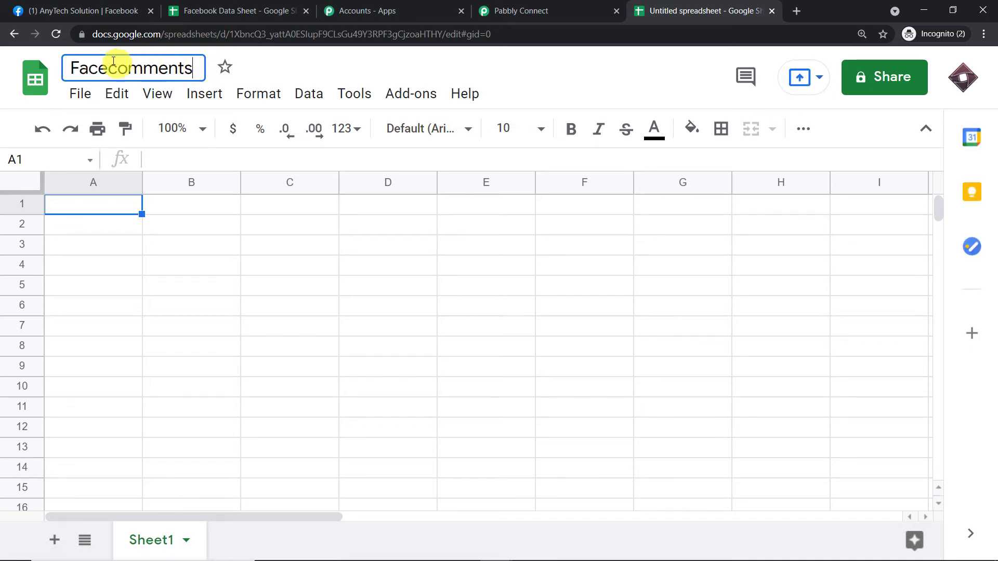
pyautogui.write('book')
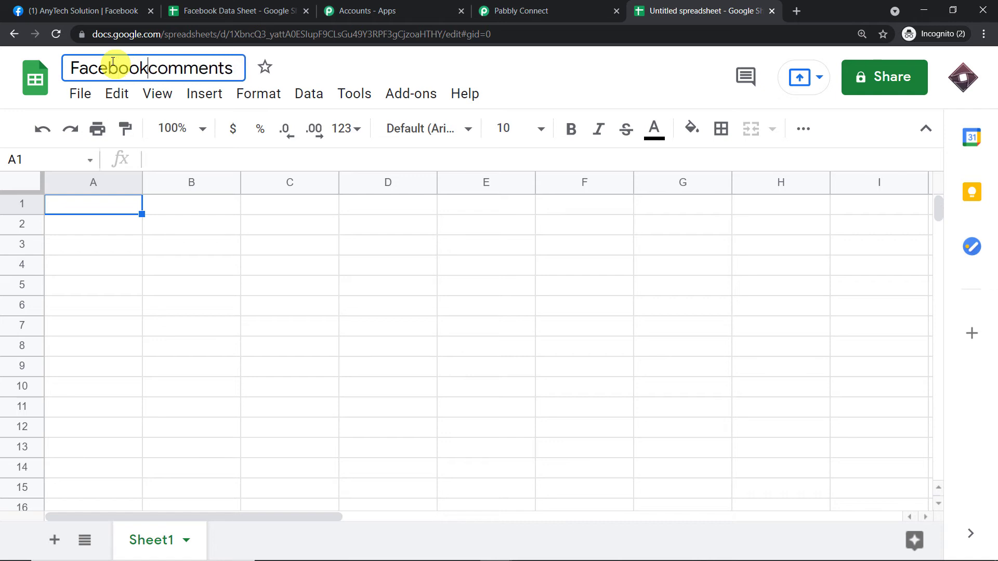
pyautogui.click(161, 71)
pyautogui.press('BackSpace')
pyautogui.write('C')
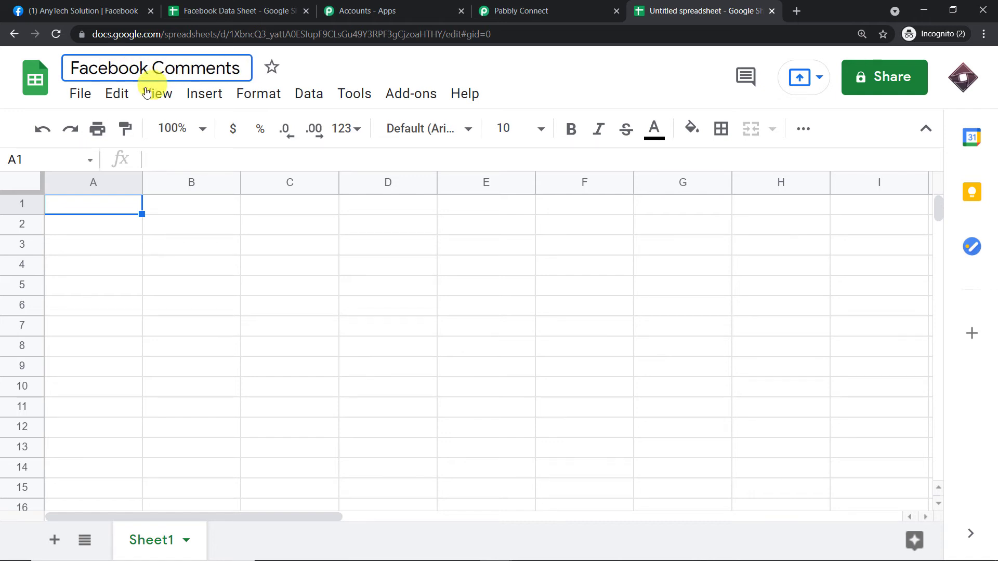
# - Enter the headers "Time" in A1 and "Comment" in B1, and widen columns A and B
pyautogui.click(115, 205)
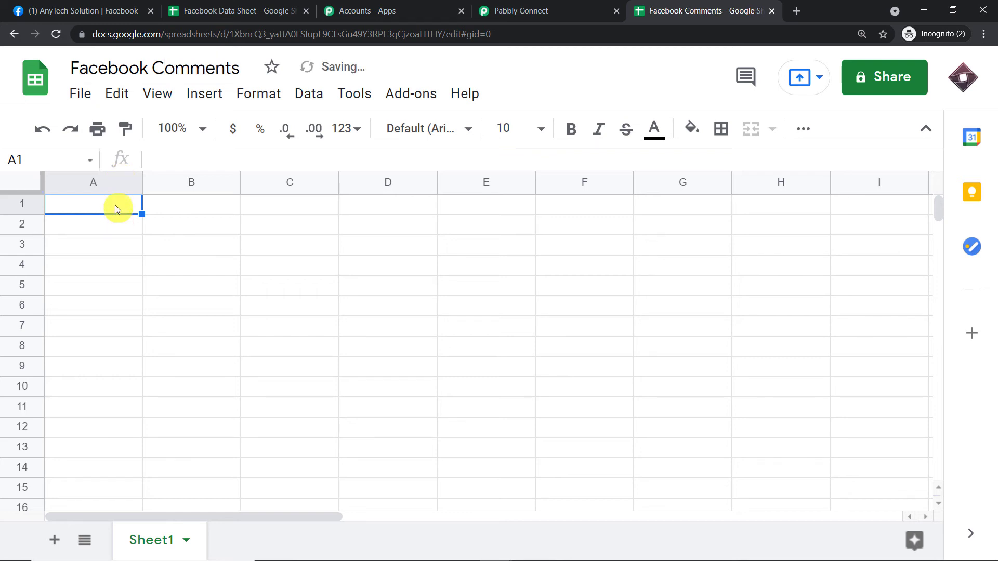
pyautogui.write('Time')
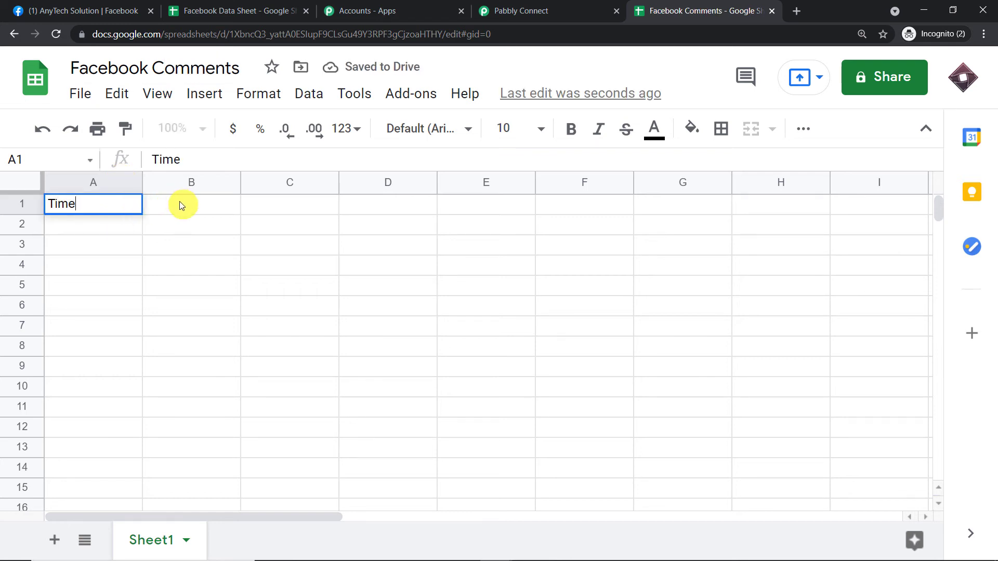
pyautogui.click(181, 205)
pyautogui.write('Comment')
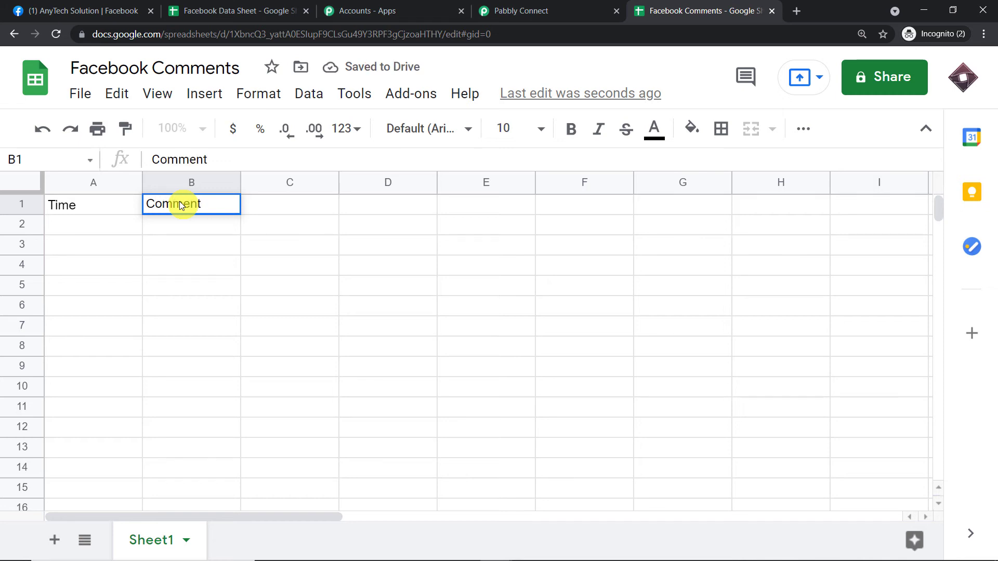
pyautogui.click(173, 271)
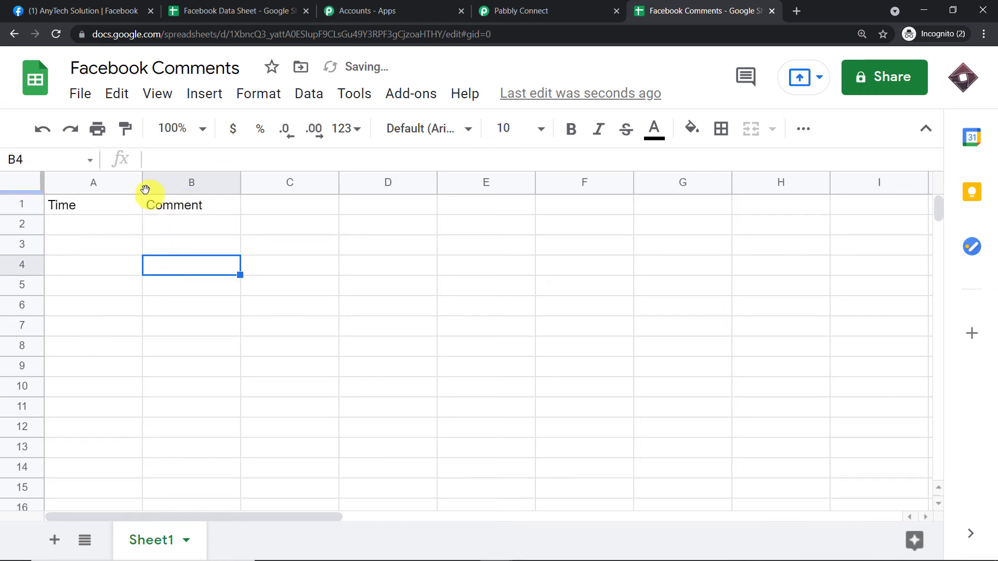
pyautogui.moveTo(142, 182); pyautogui.dragTo(181, 183)
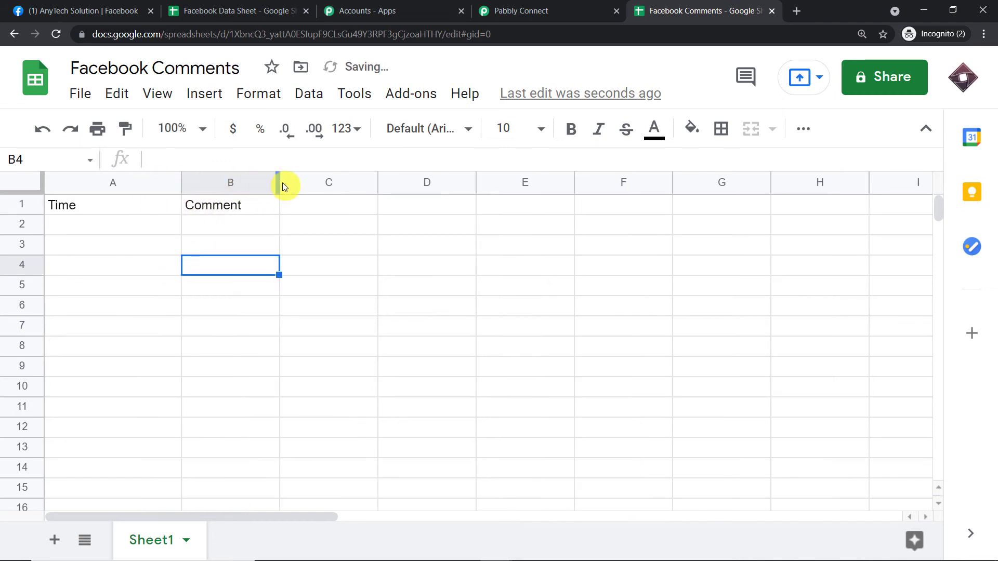
pyautogui.moveTo(279, 182); pyautogui.dragTo(350, 182)
# - Back in Pabbly Connect, authorize the new Google Sheets connection with the signed-in Google account
pyautogui.click(601, 9)
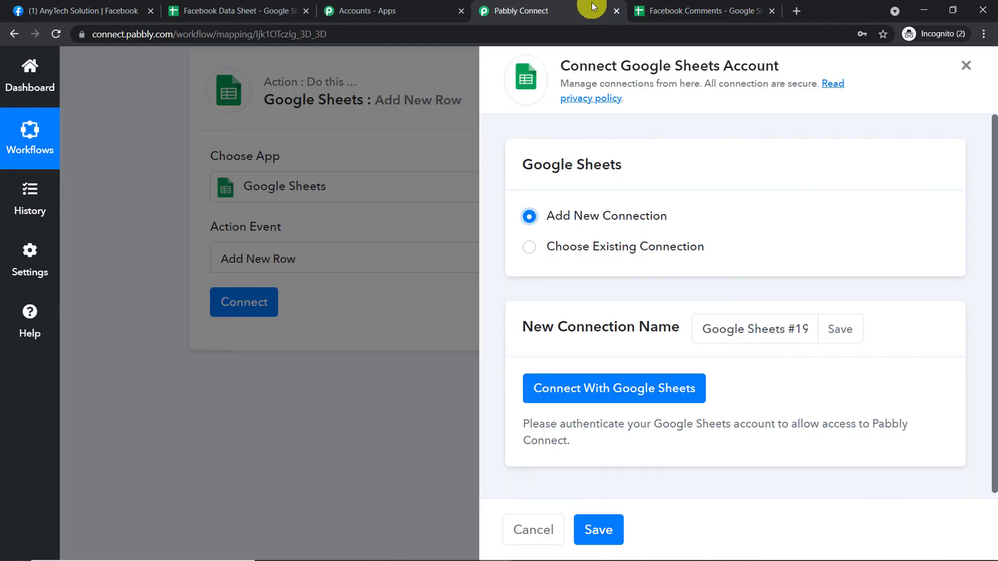
pyautogui.click(582, 389)
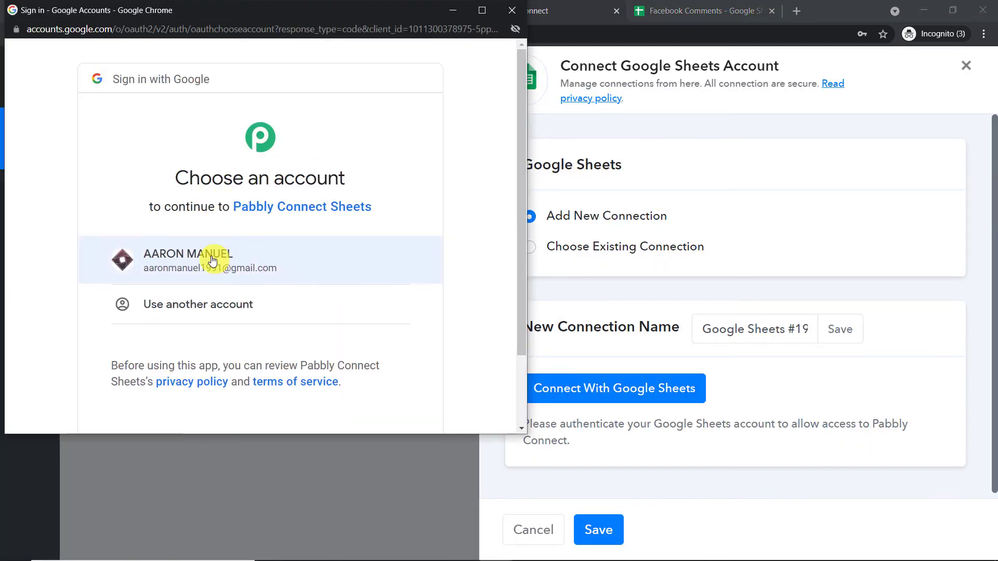
pyautogui.click(211, 256)
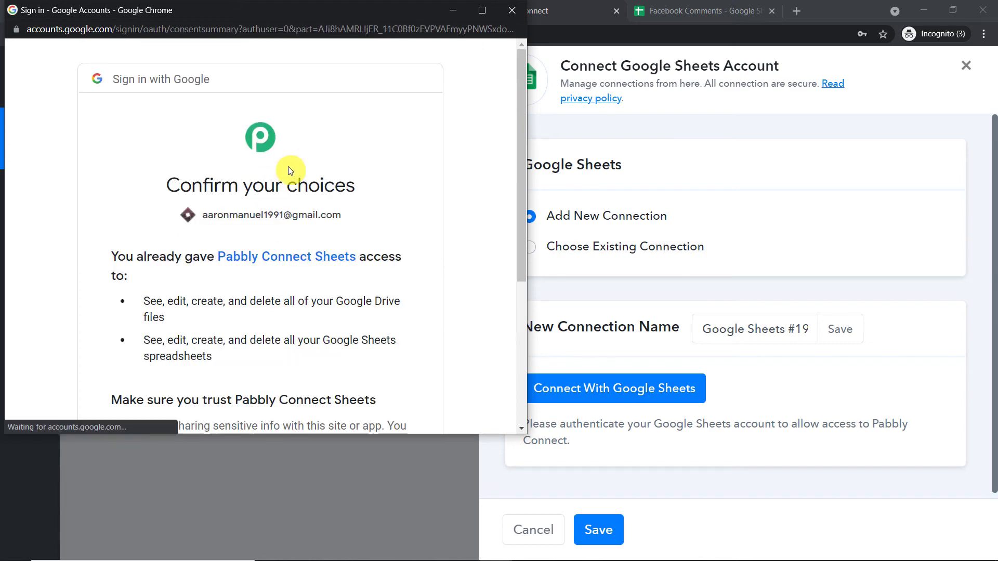
pyautogui.scroll(-5, 312, 204)
pyautogui.click(390, 314)
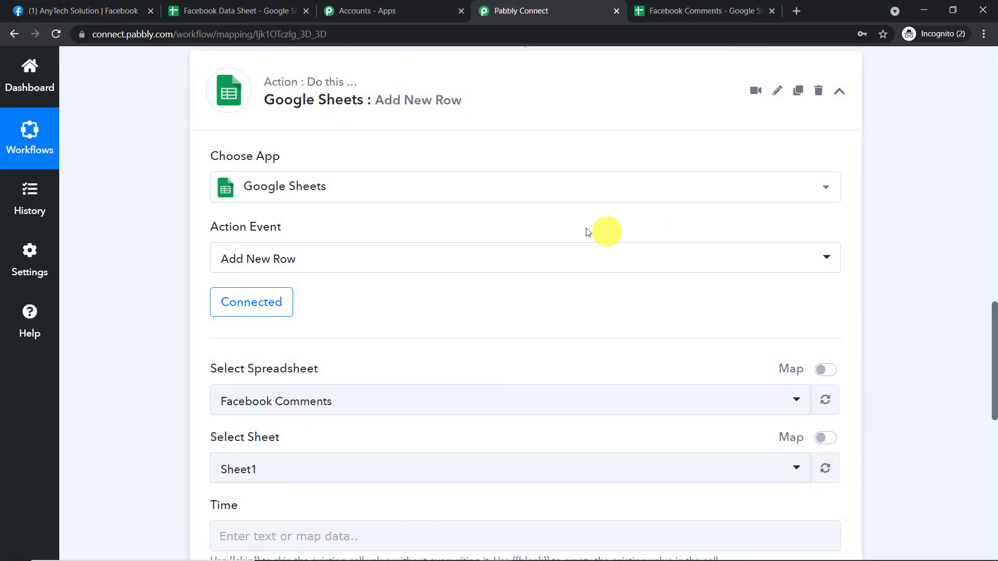
# - Select Facebook Comments as the spreadsheet for the Google Sheets Add New Row action
pyautogui.scroll(-3, 570, 228)
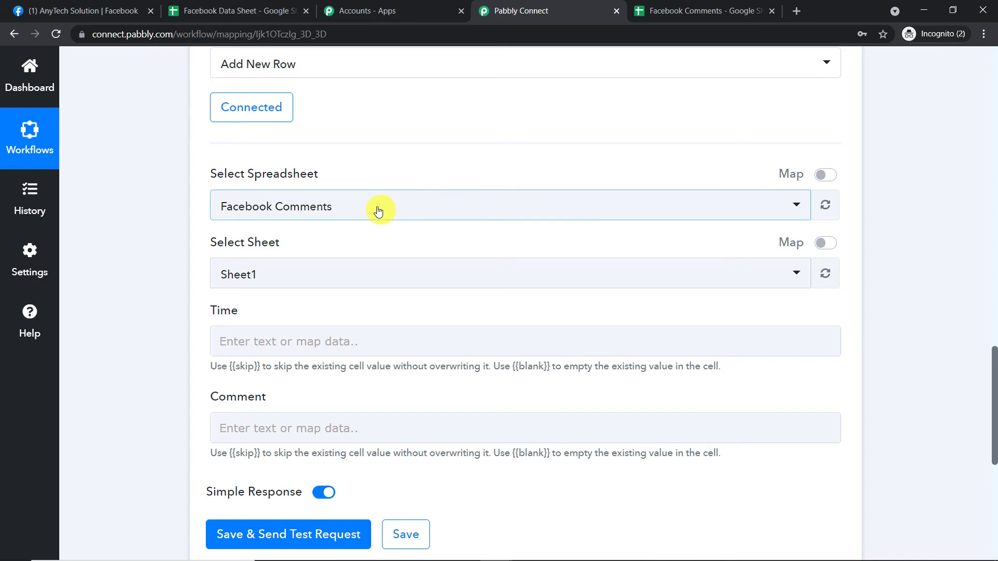
pyautogui.click(378, 211)
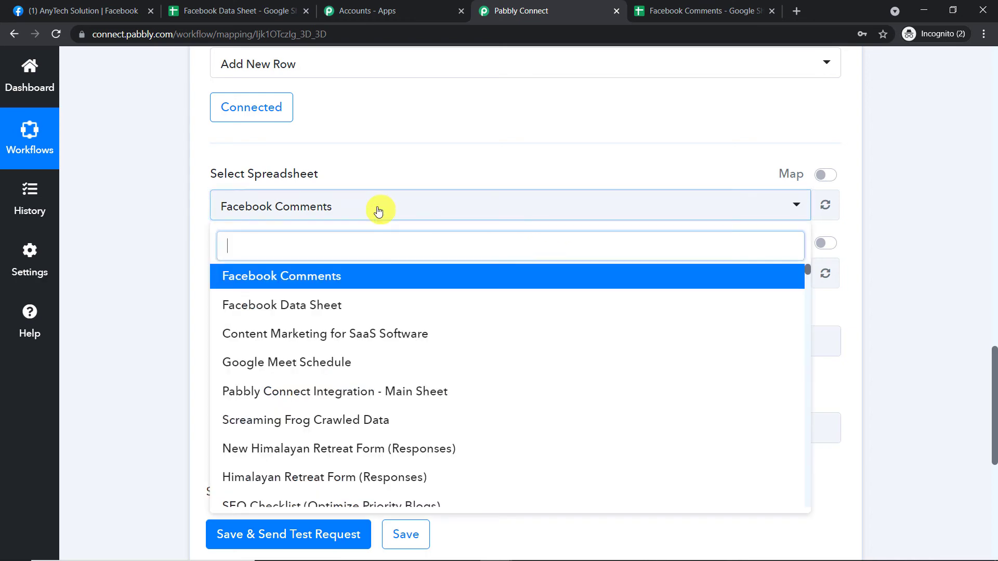
pyautogui.scroll(-10, 461, 358)
pyautogui.scroll(-10, 462, 361)
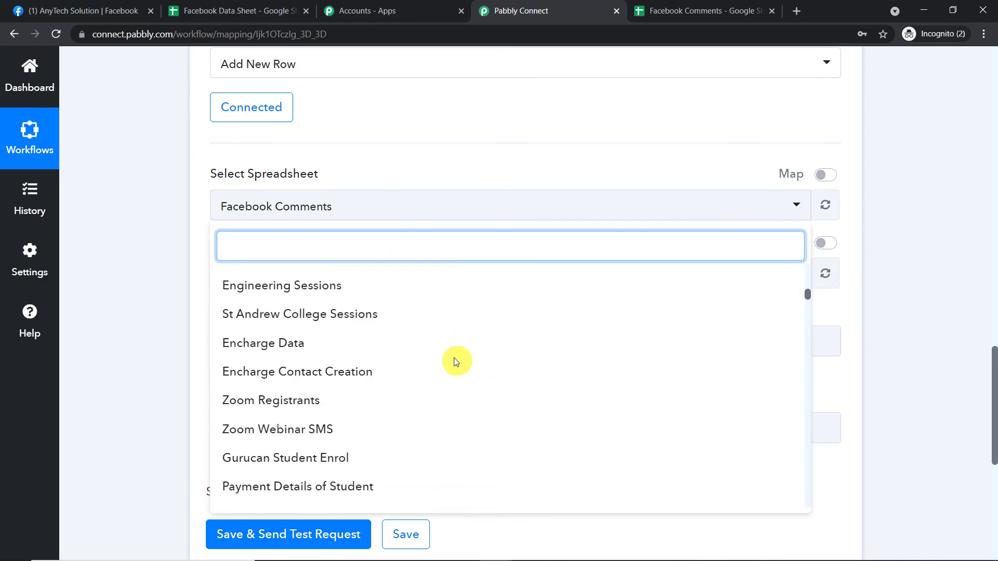
pyautogui.scroll(20, 436, 367)
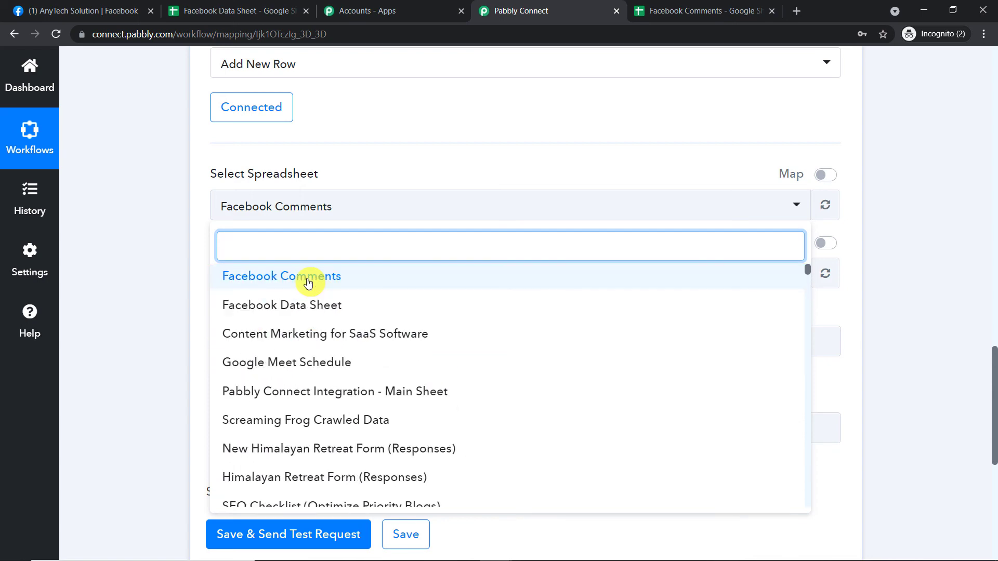
pyautogui.click(308, 282)
# - Compare the action's spreadsheet name, sheet and column fields with the Facebook Comments spreadsheet in Google Sheets
pyautogui.click(681, 10)
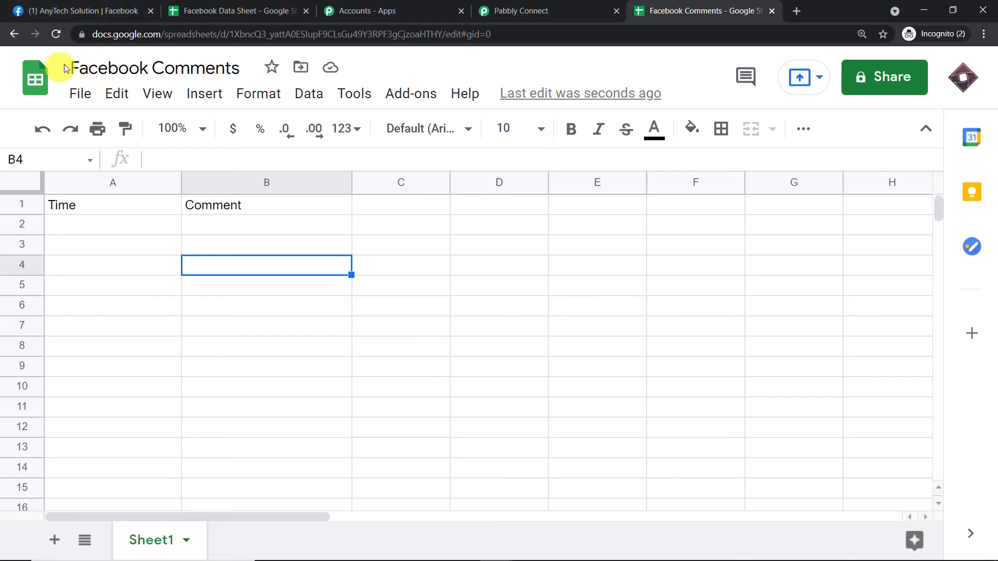
pyautogui.click(555, 10)
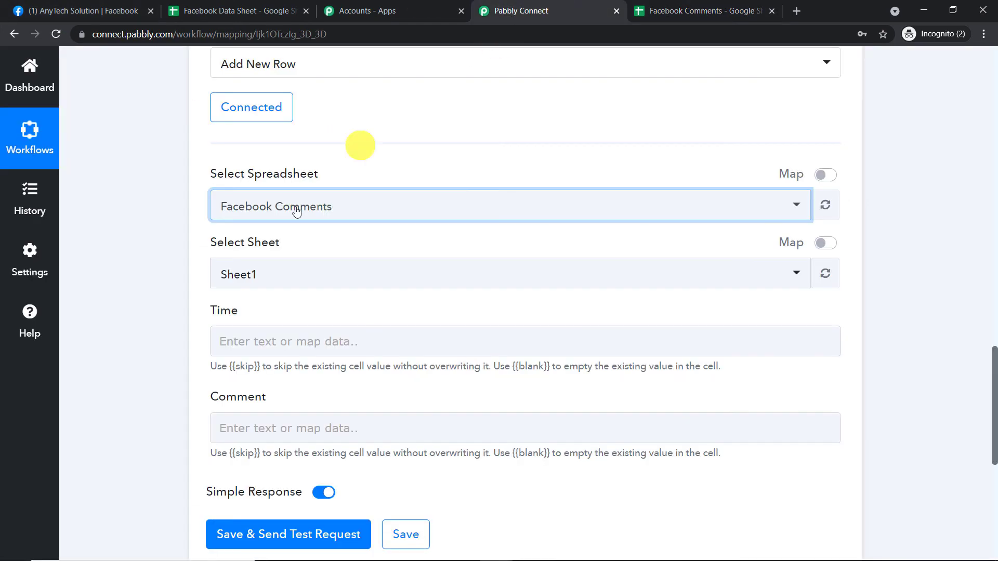
pyautogui.click(663, 11)
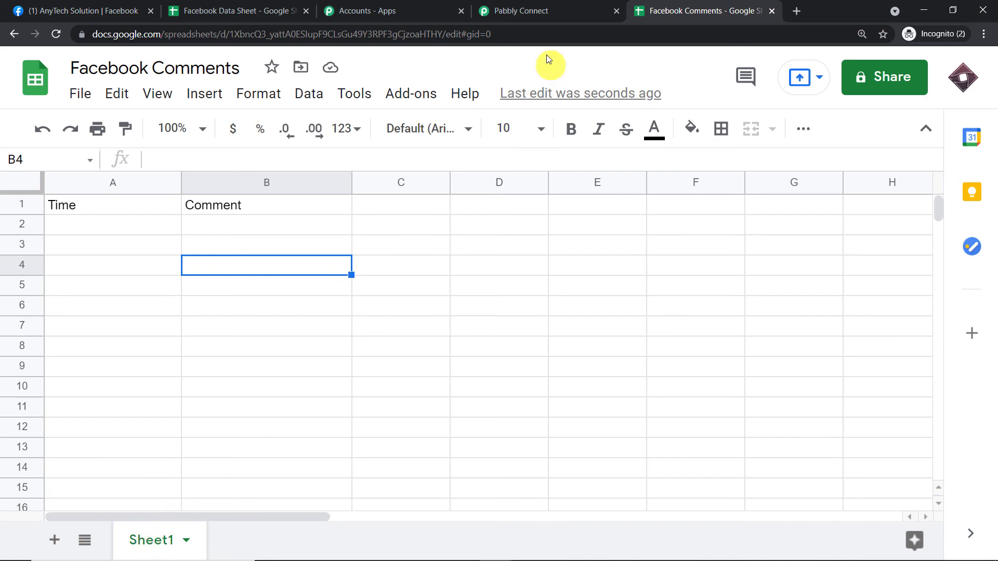
pyautogui.click(524, 11)
pyautogui.scroll(-2, 346, 244)
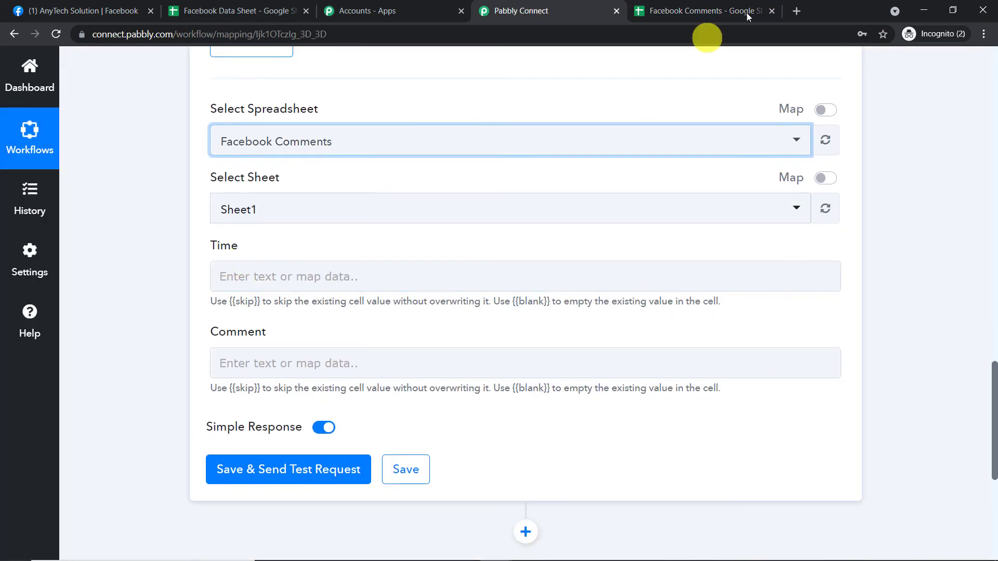
pyautogui.click(705, 6)
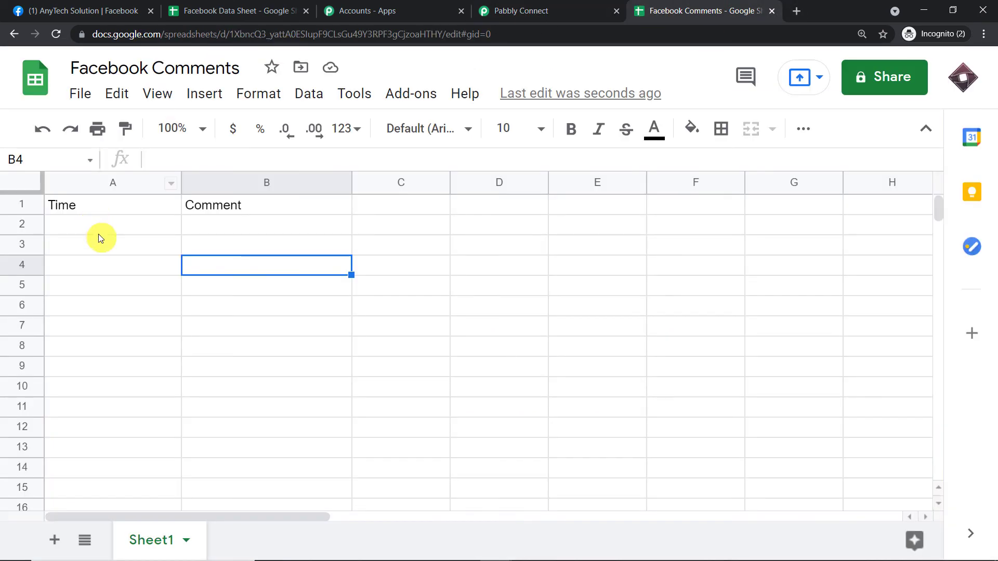
pyautogui.click(562, 6)
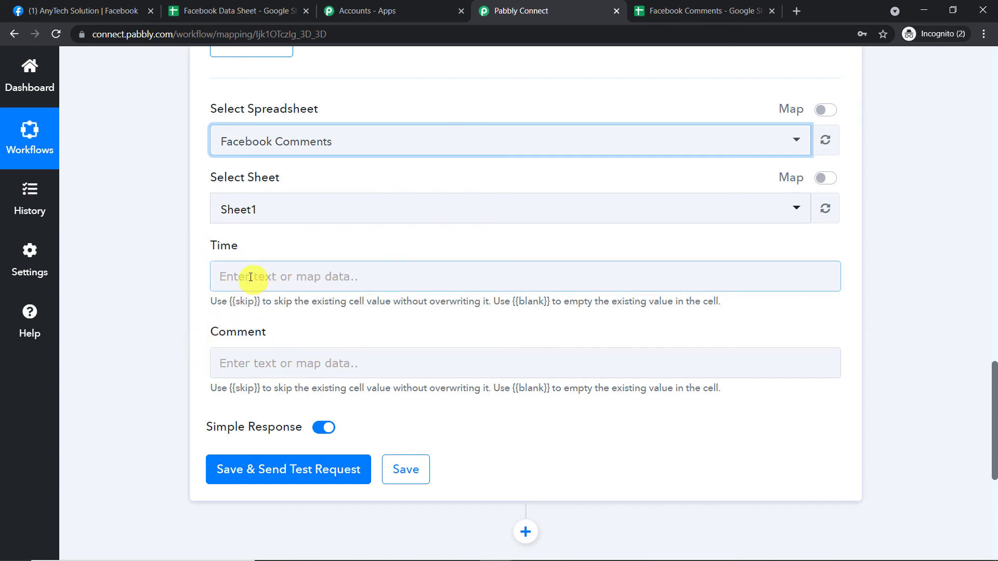
# - Review the Add New Row action's settings and examine cells A2:B2 under the Time and Comment headers in Google Sheets
pyautogui.scroll(3, 274, 295)
pyautogui.scroll(-3, 274, 295)
pyautogui.scroll(3, 272, 301)
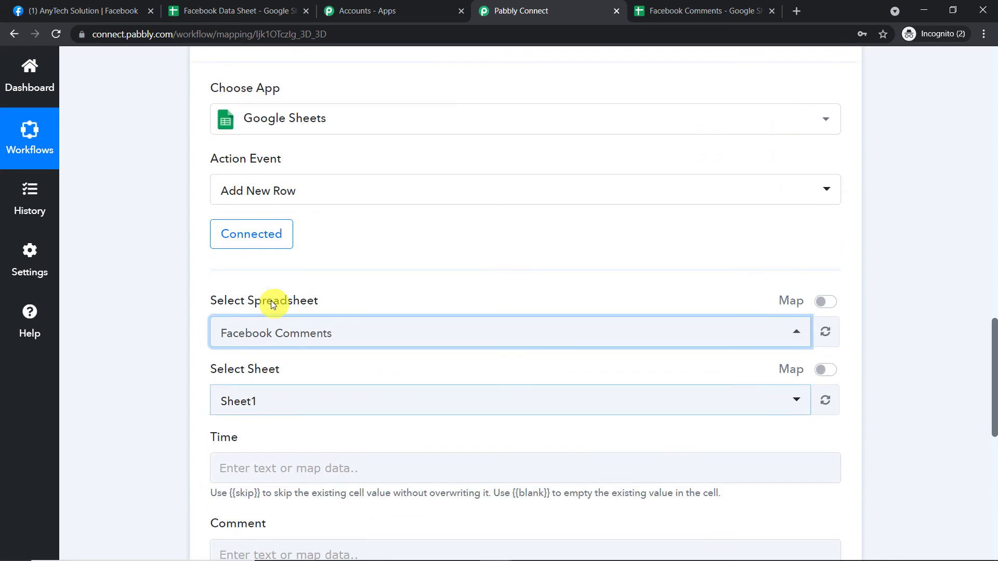
pyautogui.scroll(1, 271, 304)
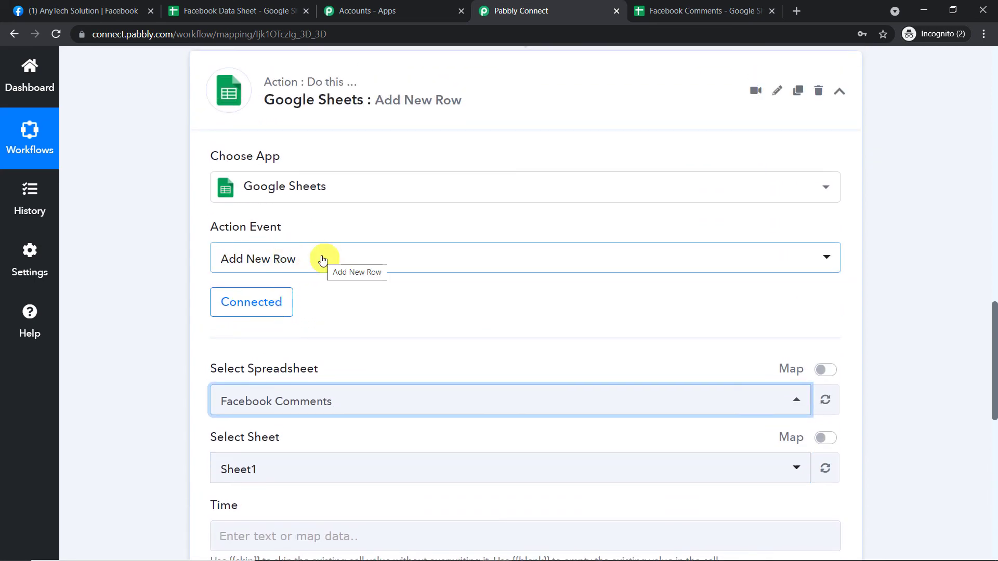
pyautogui.click(689, 10)
pyautogui.click(68, 229)
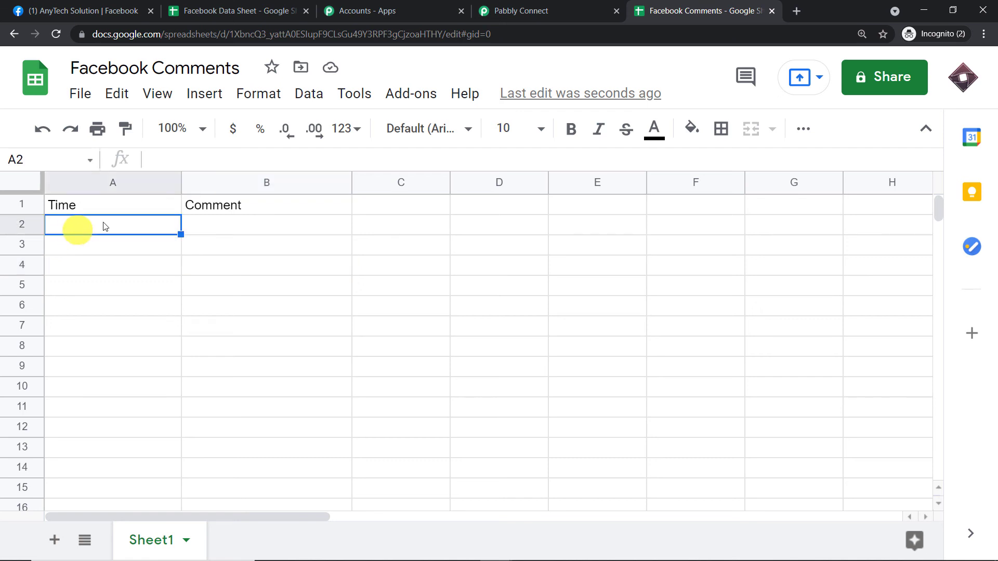
pyautogui.click(275, 226)
pyautogui.keyDown('shift'); pyautogui.click(76, 224); pyautogui.keyUp('shift')
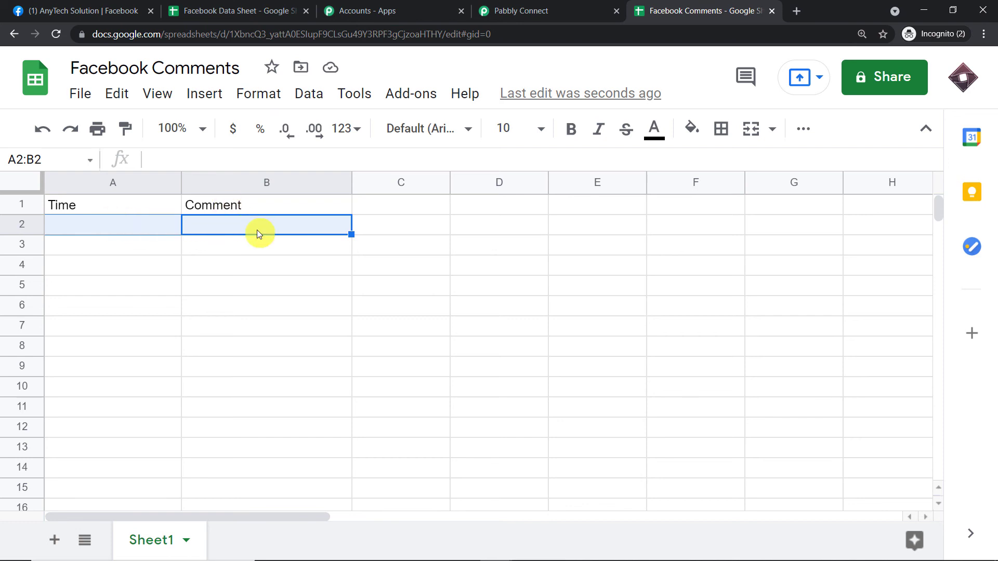
pyautogui.click(603, 10)
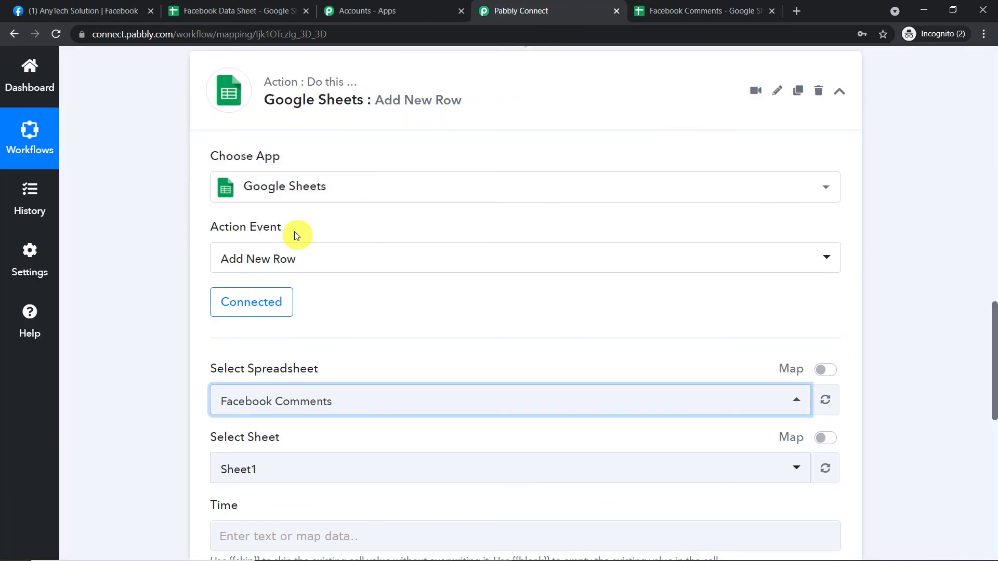
# - In Pabbly Connect, map the Google Sheets action's Time field to Created Time from the Facebook Comments trigger
pyautogui.scroll(-6, 465, 282)
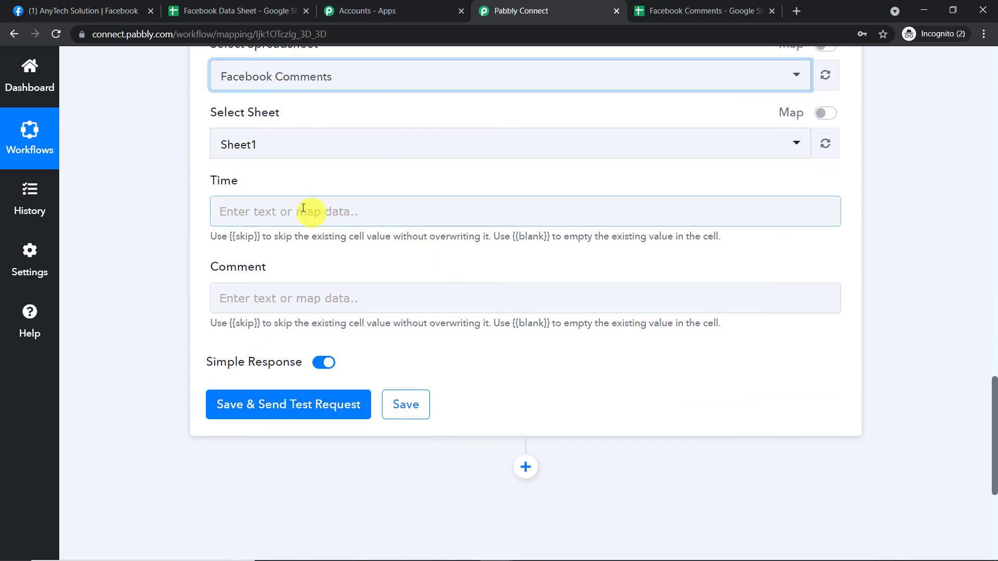
pyautogui.click(290, 204)
pyautogui.click(981, 225)
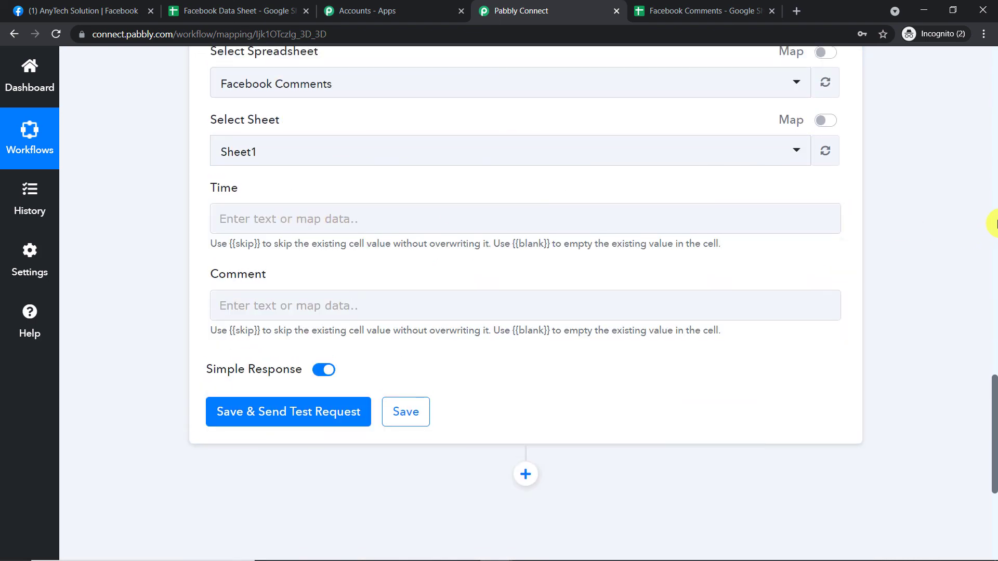
pyautogui.scroll(10, 981, 225)
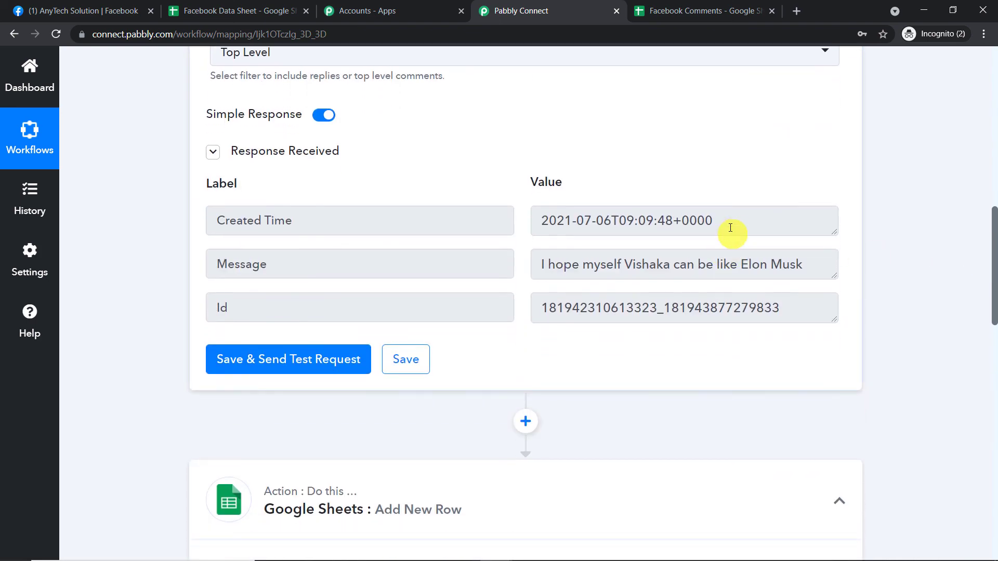
pyautogui.moveTo(731, 230); pyautogui.dragTo(392, 207)
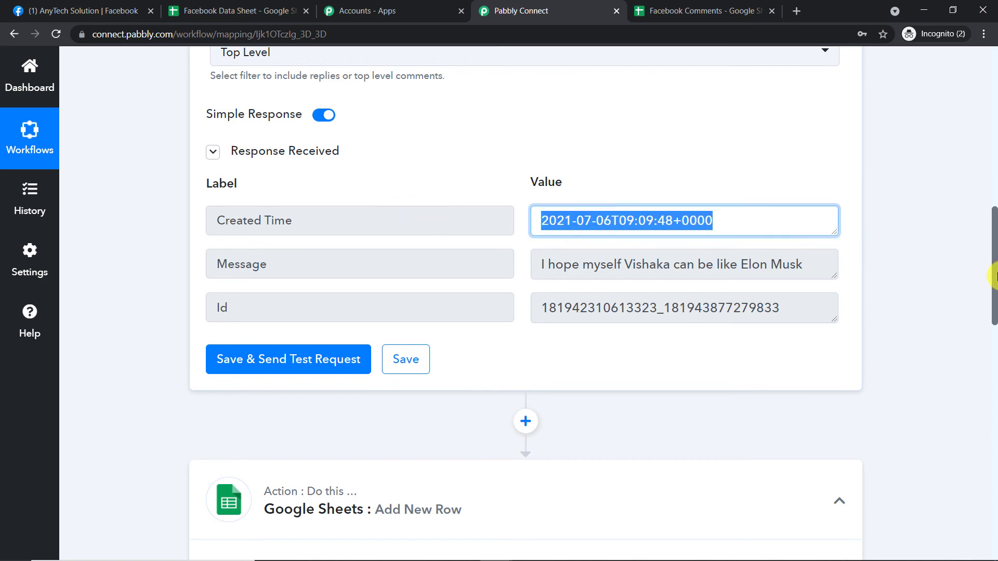
pyautogui.scroll(-10, 914, 408)
pyautogui.click(257, 272)
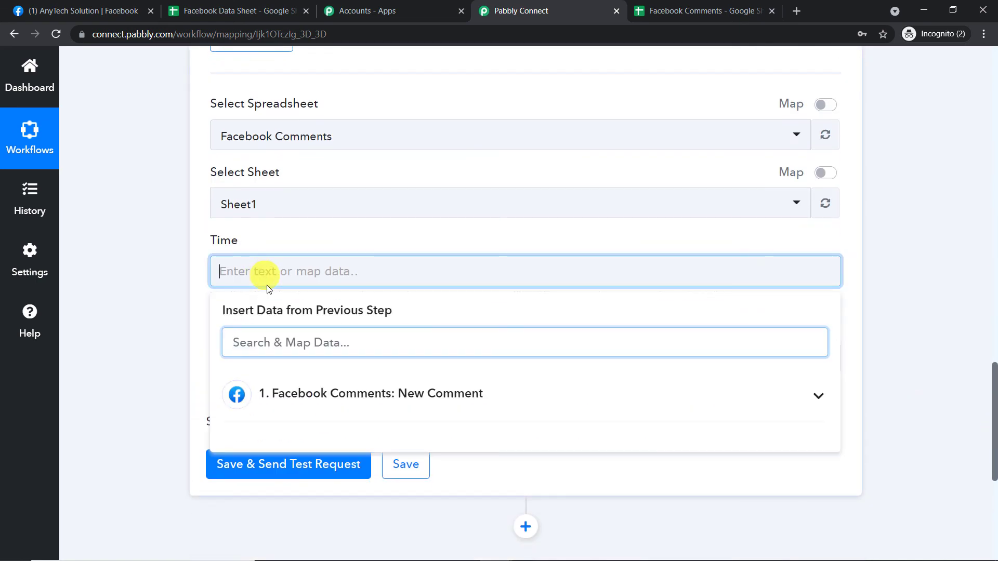
pyautogui.click(287, 396)
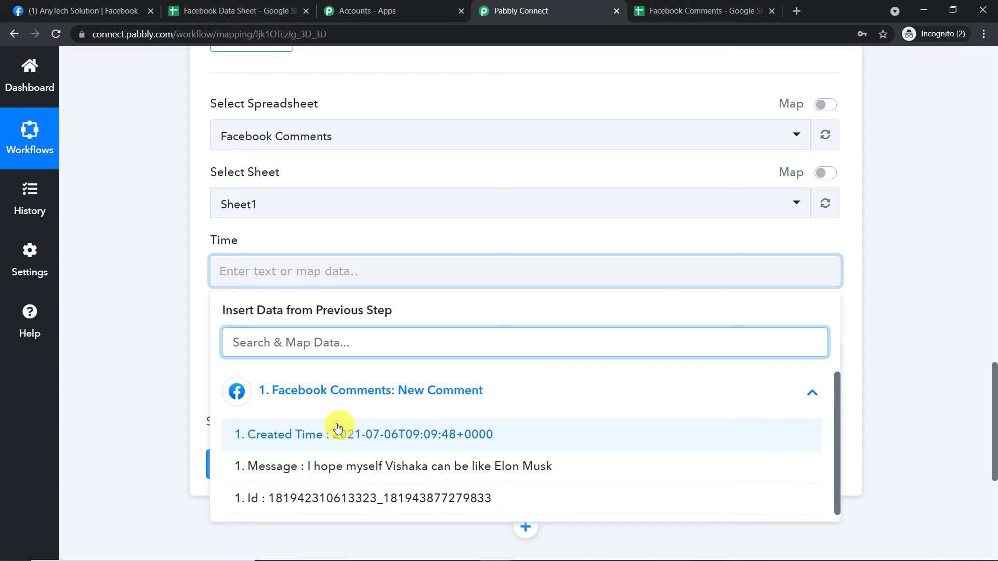
pyautogui.click(334, 372)
pyautogui.click(910, 231)
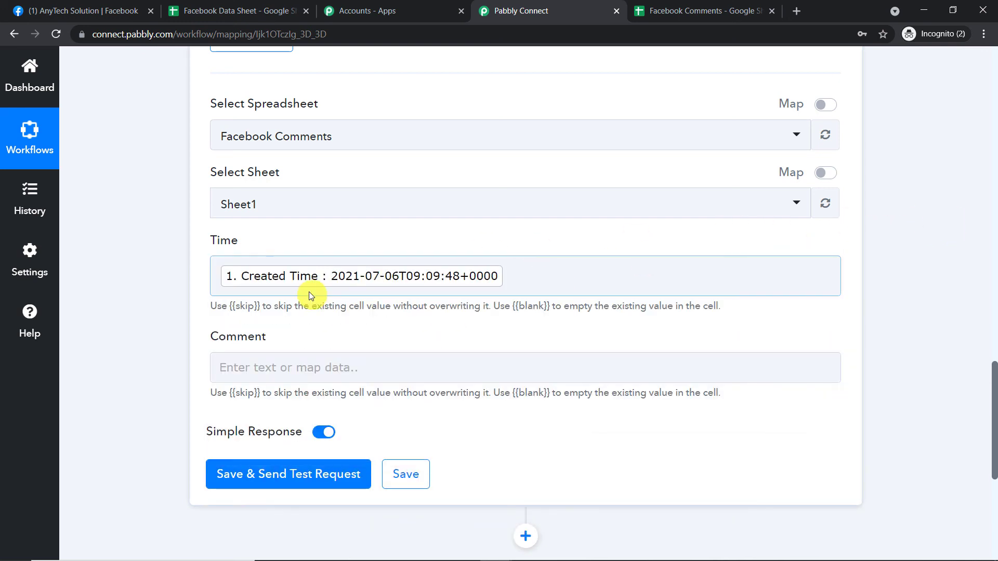
pyautogui.click(354, 276)
pyautogui.click(373, 279)
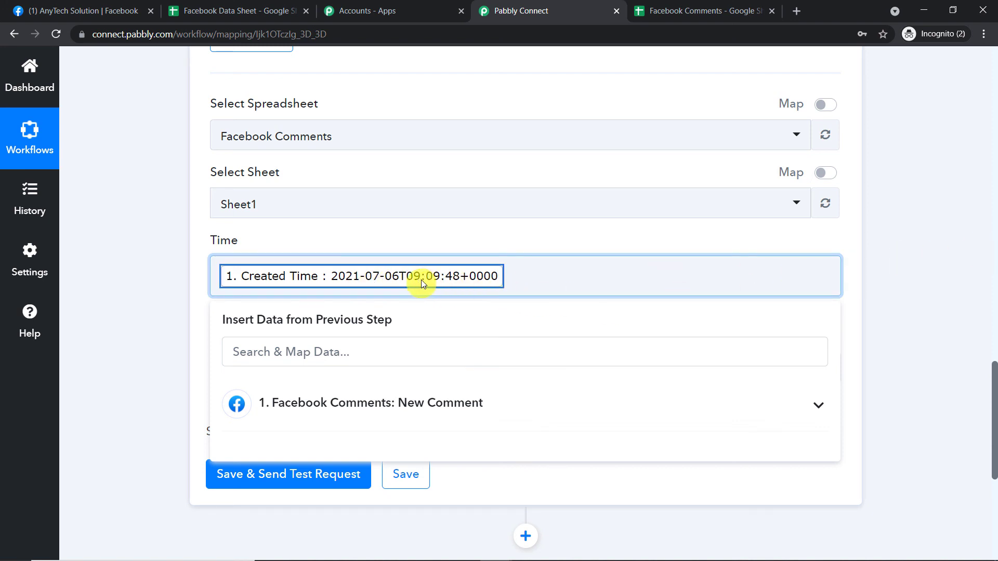
pyautogui.click(902, 240)
# - Map the Comment field to Message from the Facebook Comments trigger
pyautogui.scroll(-3, 441, 260)
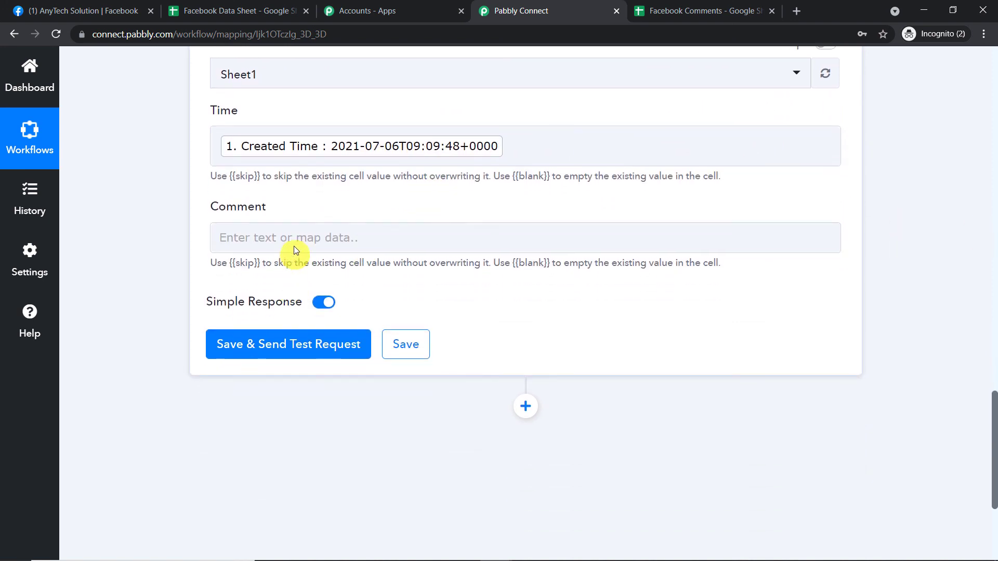
pyautogui.click(340, 239)
pyautogui.scroll(17, 982, 178)
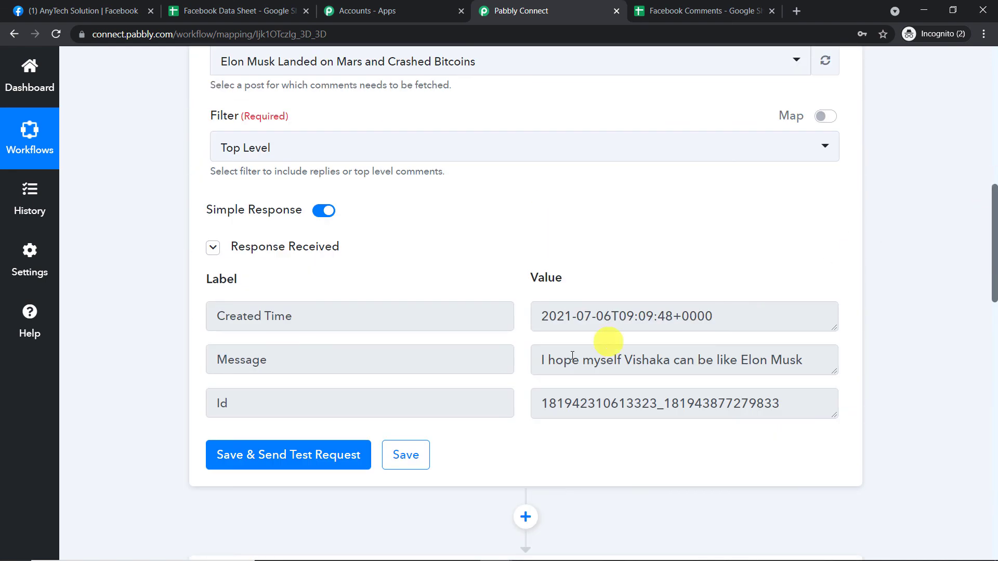
pyautogui.click(552, 362)
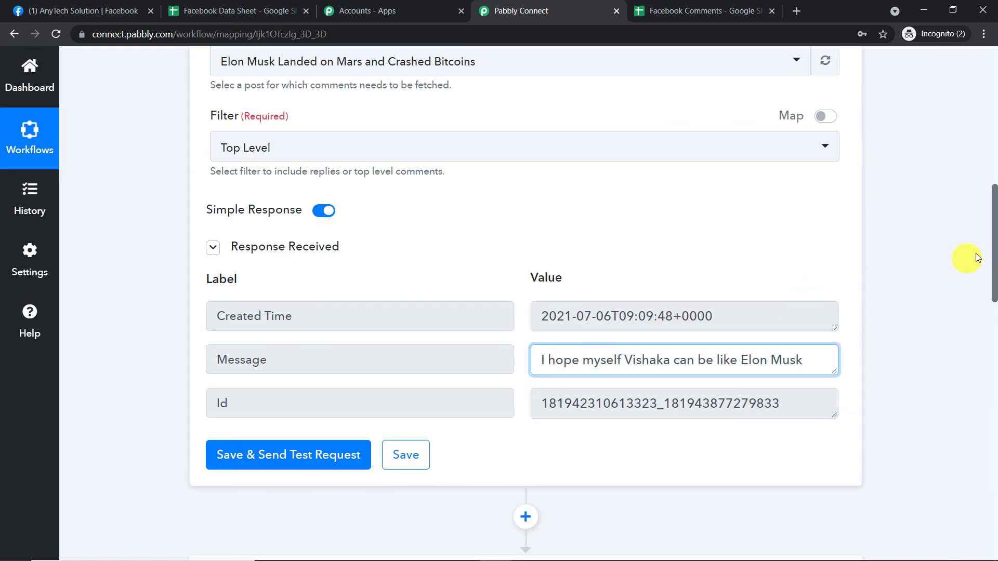
pyautogui.moveTo(994, 260); pyautogui.dragTo(995, 447)
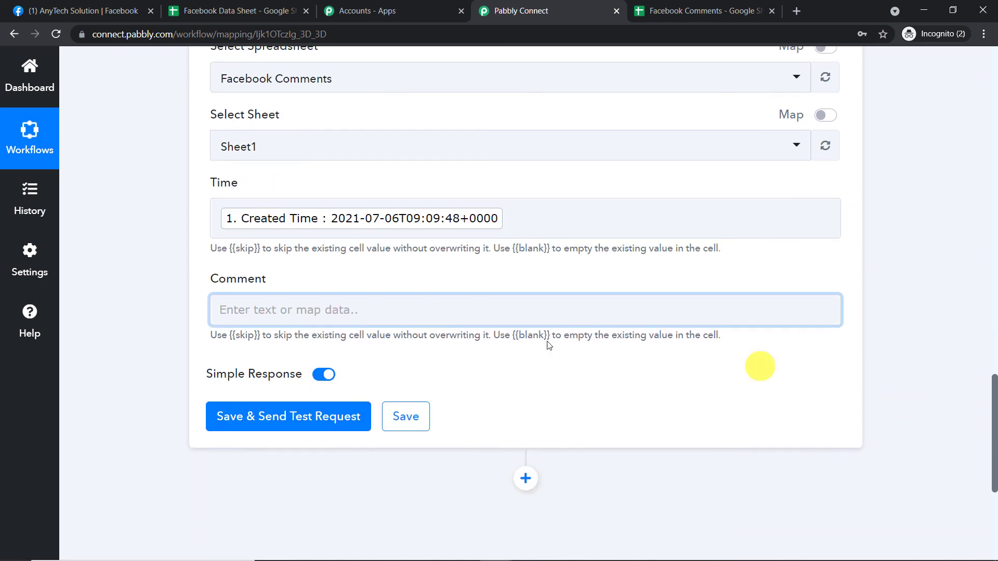
pyautogui.click(263, 308)
pyautogui.click(289, 433)
pyautogui.scroll(-1, 312, 452)
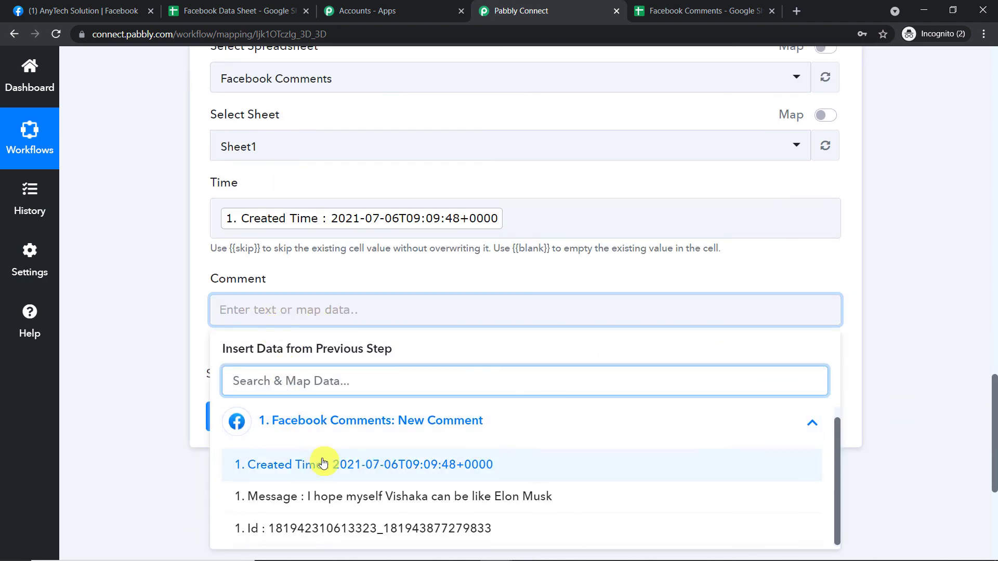
pyautogui.click(338, 497)
pyautogui.click(831, 182)
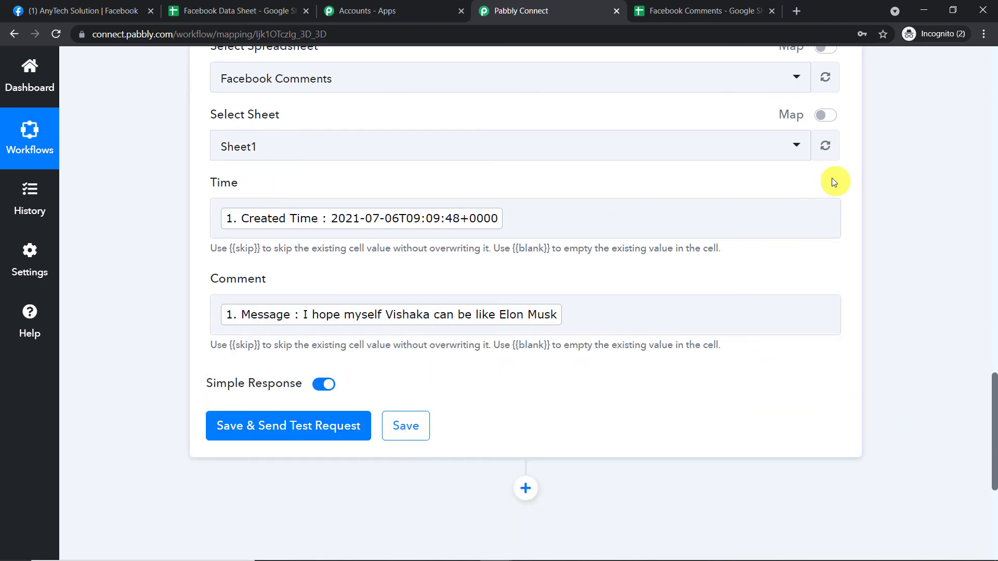
# - Save the Google Sheets action with a test request, and widen column A in the Facebook Comments spreadsheet to fit the timestamp
pyautogui.scroll(-3, 828, 177)
pyautogui.click(249, 299)
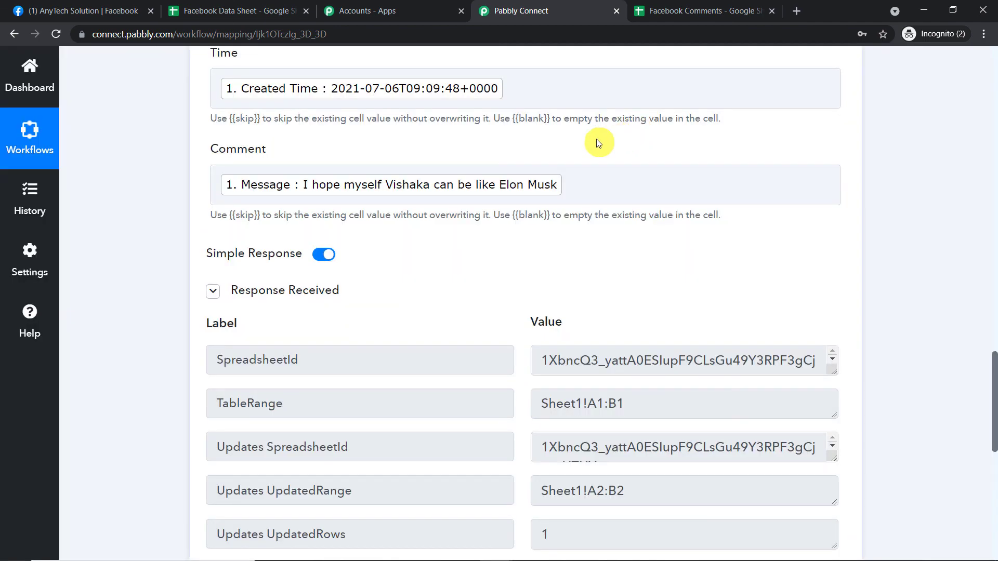
pyautogui.click(668, 7)
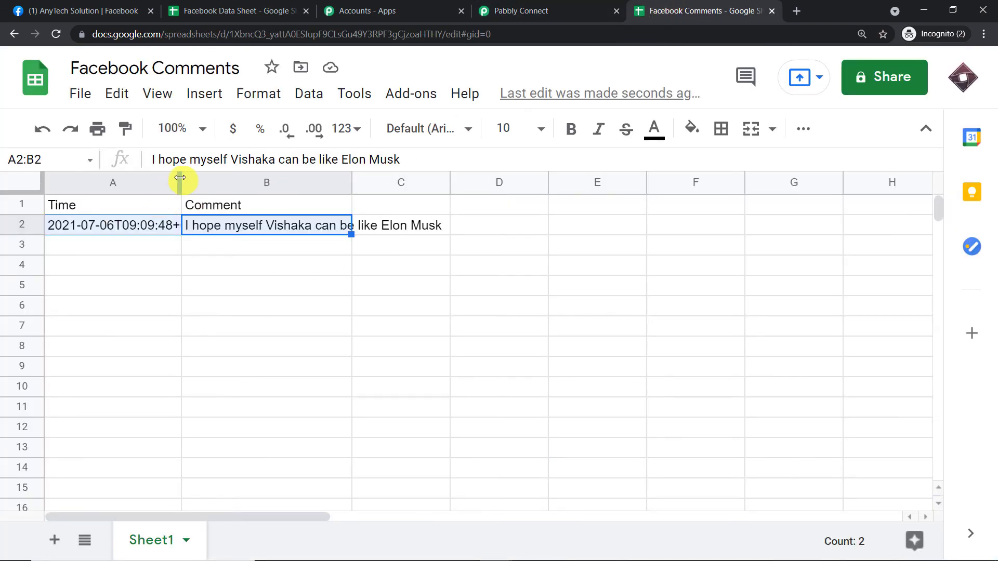
pyautogui.moveTo(180, 177); pyautogui.dragTo(286, 179)
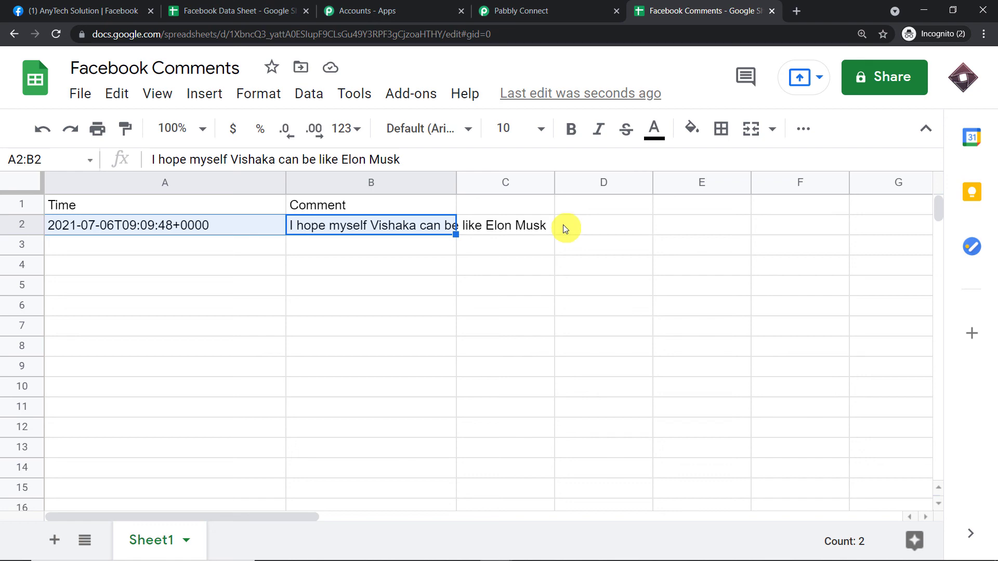
# - Back in Pabbly Connect, collapse the Google Sheets action and the Facebook Comments trigger in the workflow
pyautogui.click(569, 10)
pyautogui.scroll(10, 993, 276)
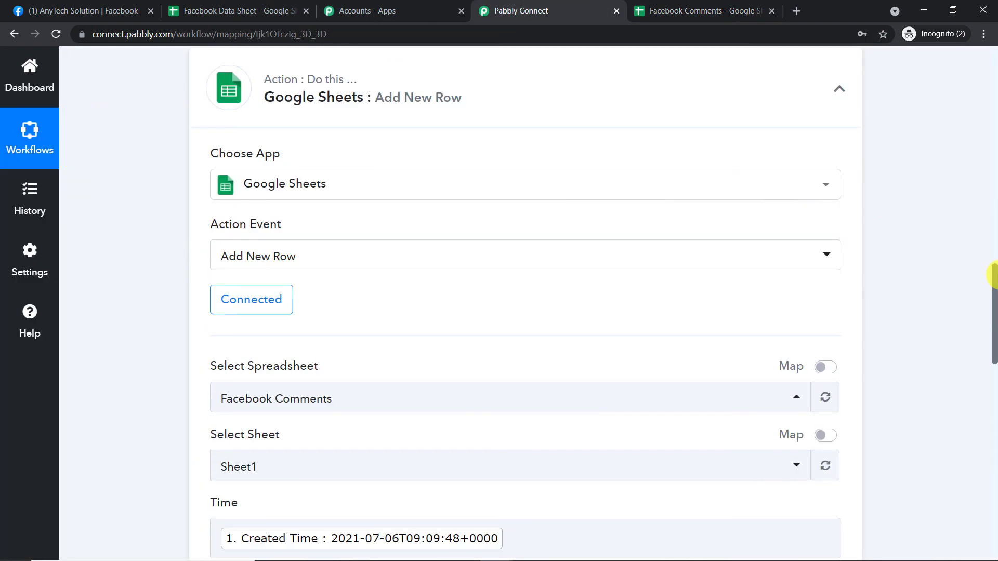
pyautogui.scroll(2, 990, 260)
pyautogui.click(601, 154)
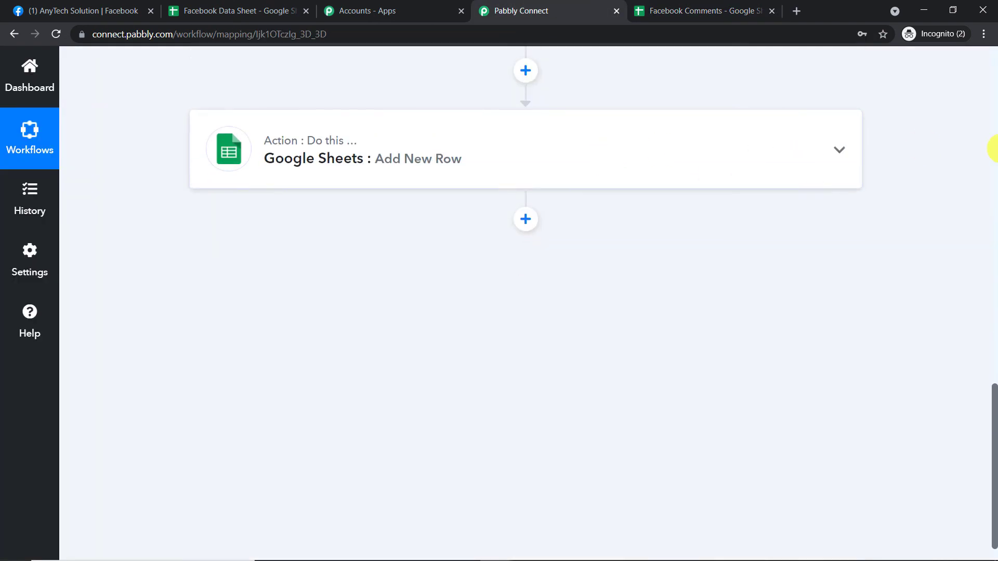
pyautogui.scroll(10, 993, 148)
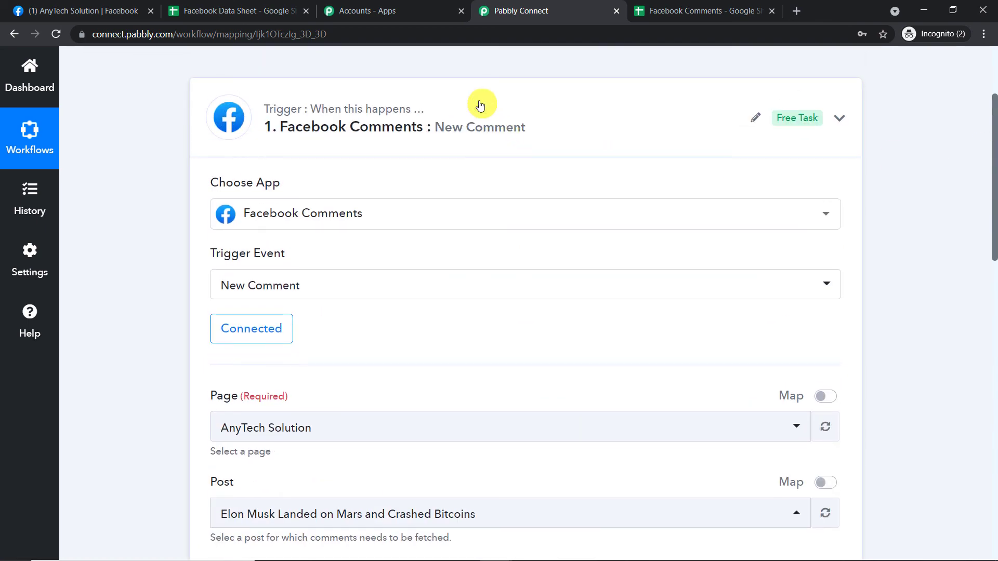
pyautogui.click(480, 105)
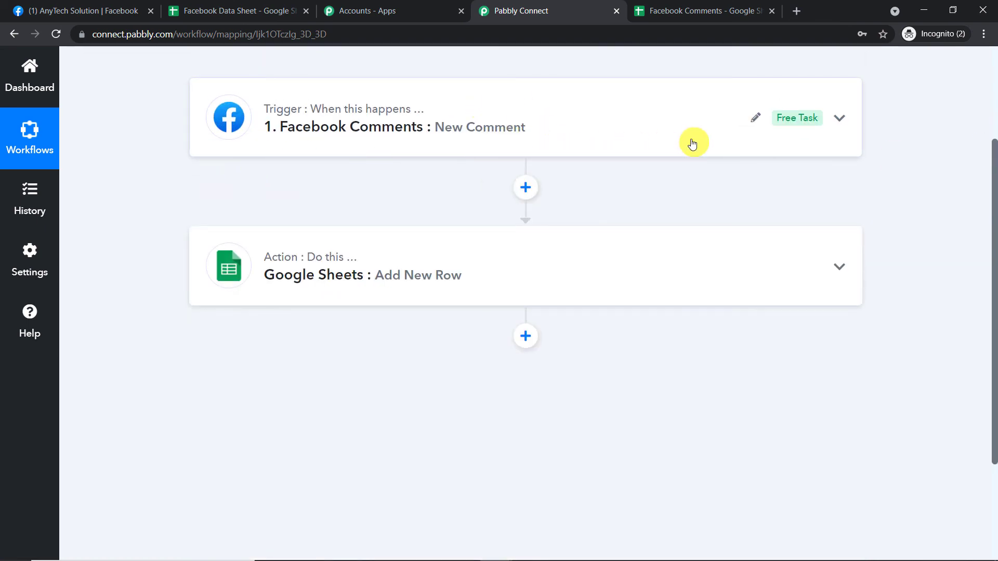